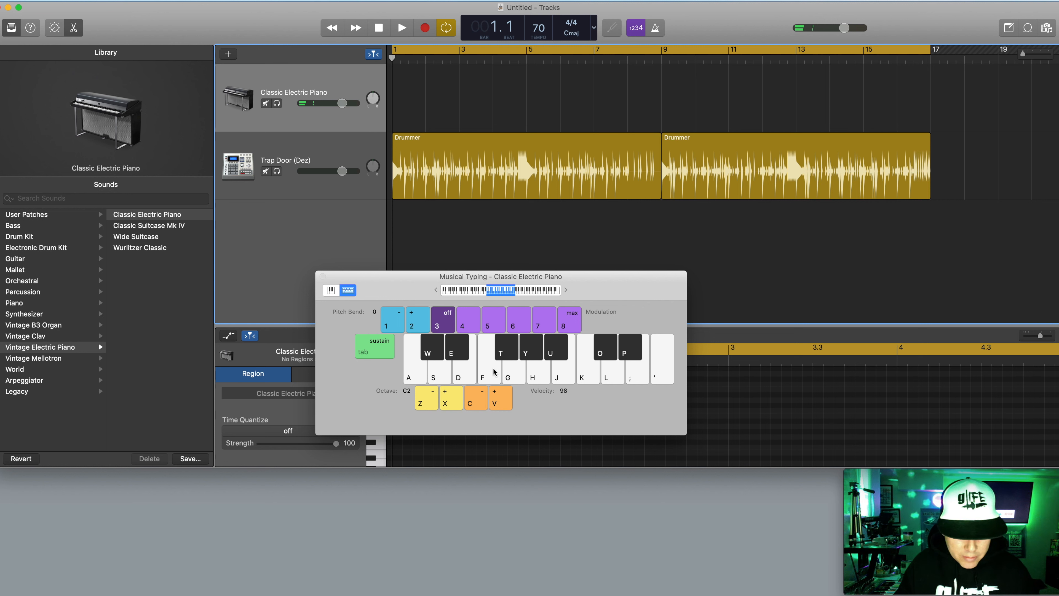
Audition single notes between D and A of the Classic Electric Piano with Musical Typing
key("d")
key("f")
key("d")
key("s")
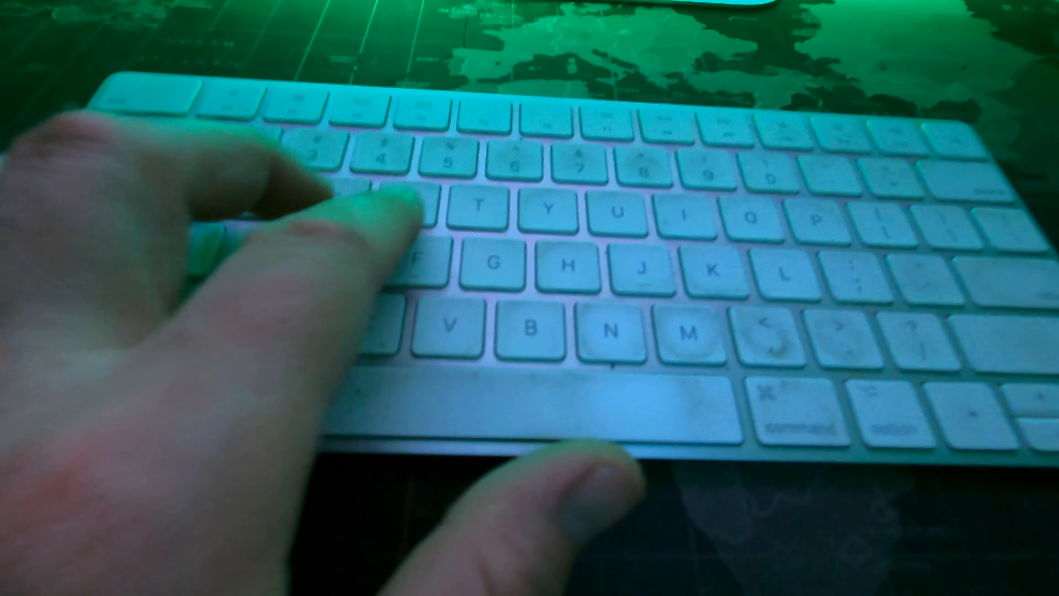
key("g")
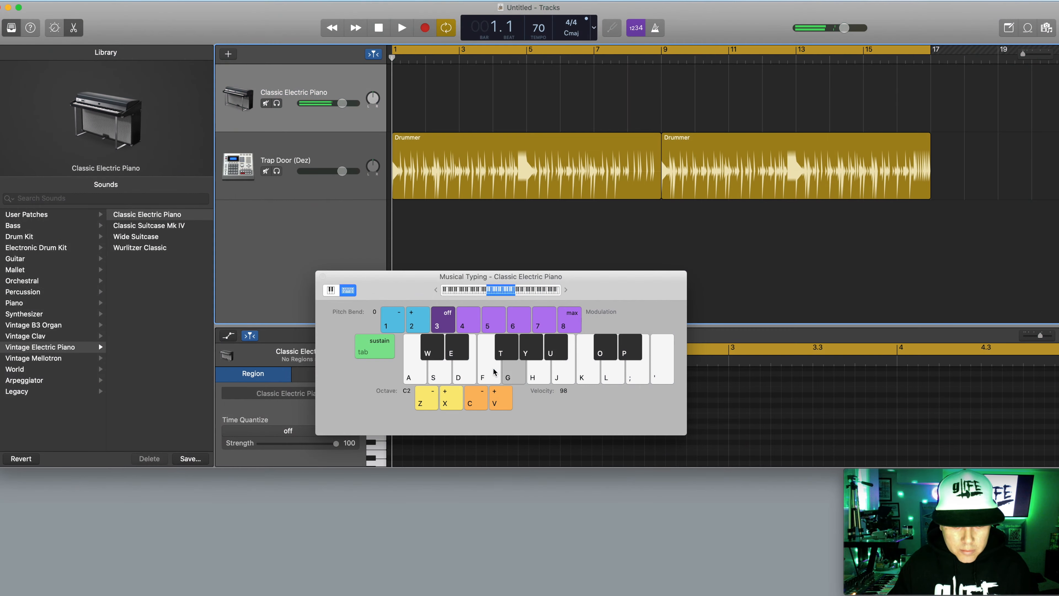
key("h")
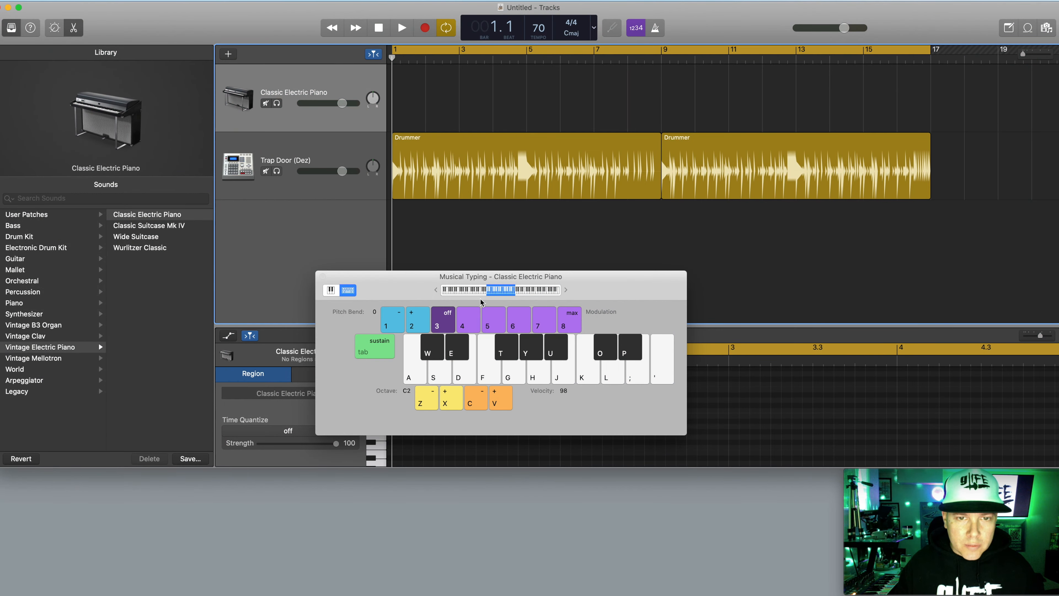
Compare the piano's C and B notes with the Musical Typing octave set to C3 and back at C2
left_click(457, 398)
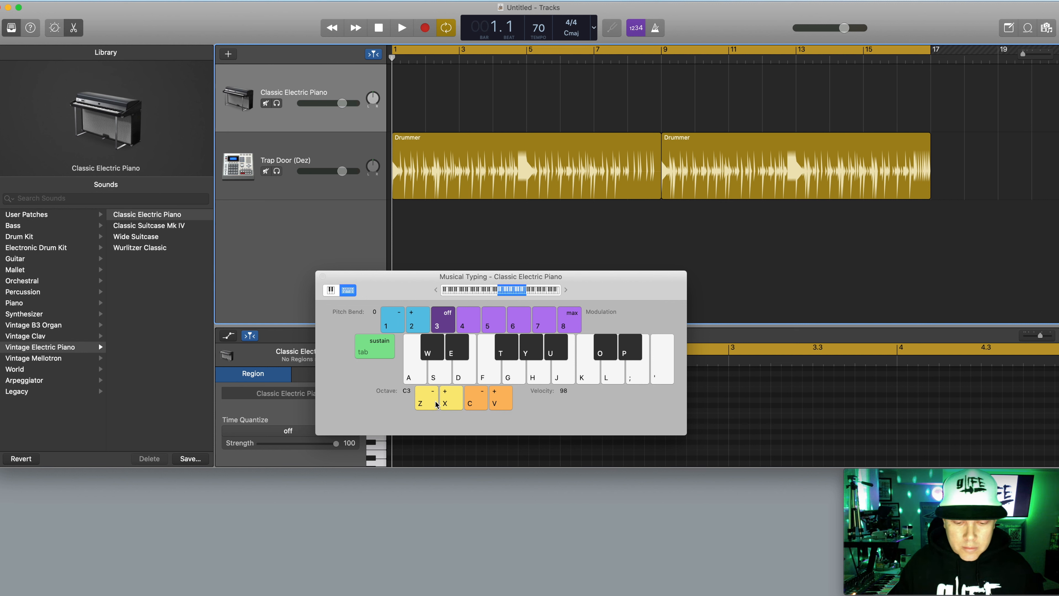
key("k")
key("j")
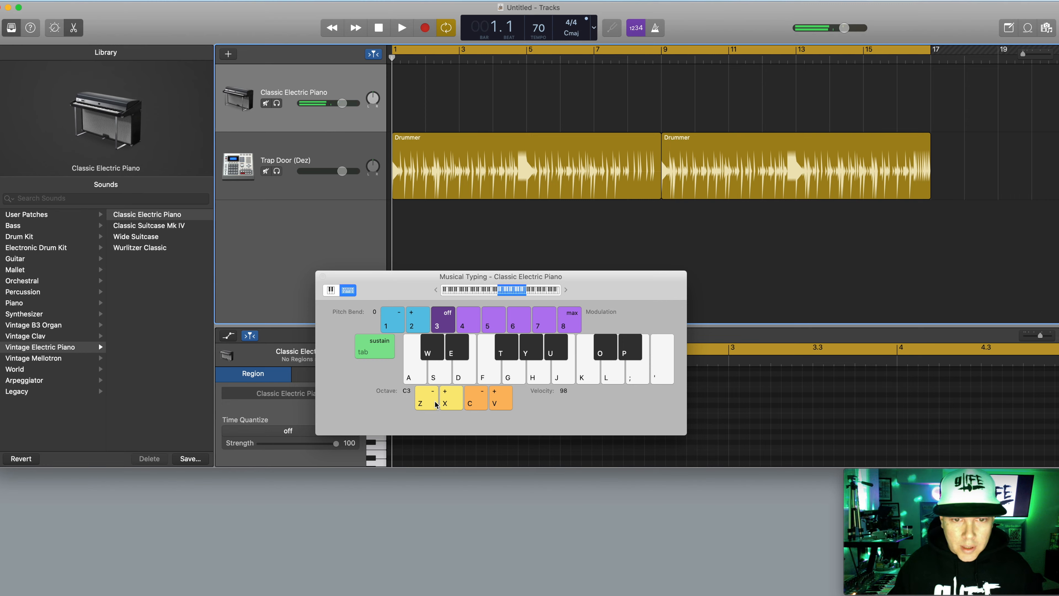
left_click(422, 402)
key("k")
key("j")
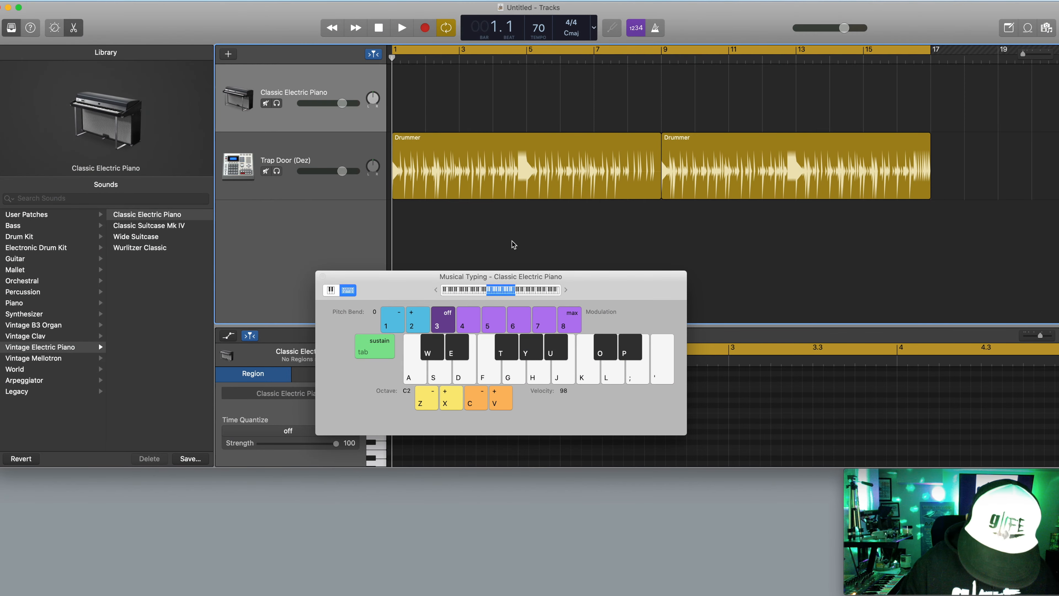
key("cmd+k")
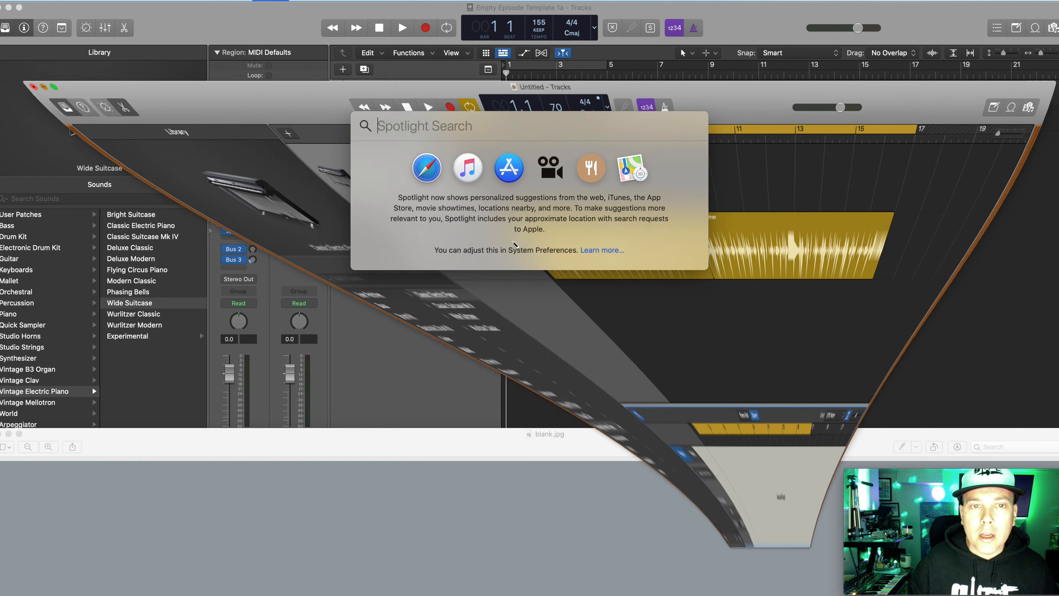
key("super+comma")
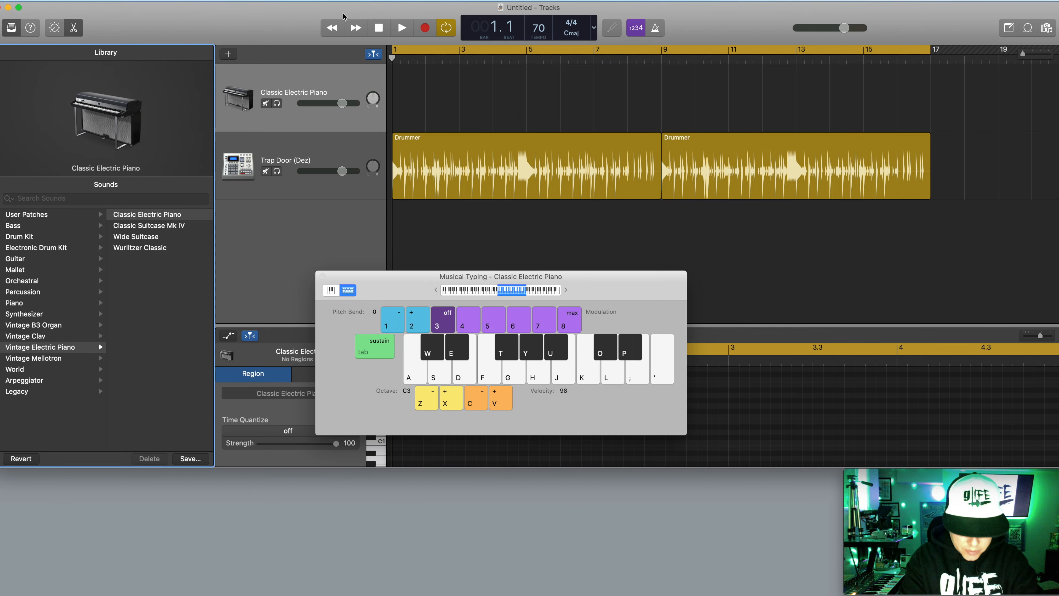
Rehearse chord shapes on the Classic Electric Piano at octave C3, including an F major chord made of F, A and C
key("s")
key("f")
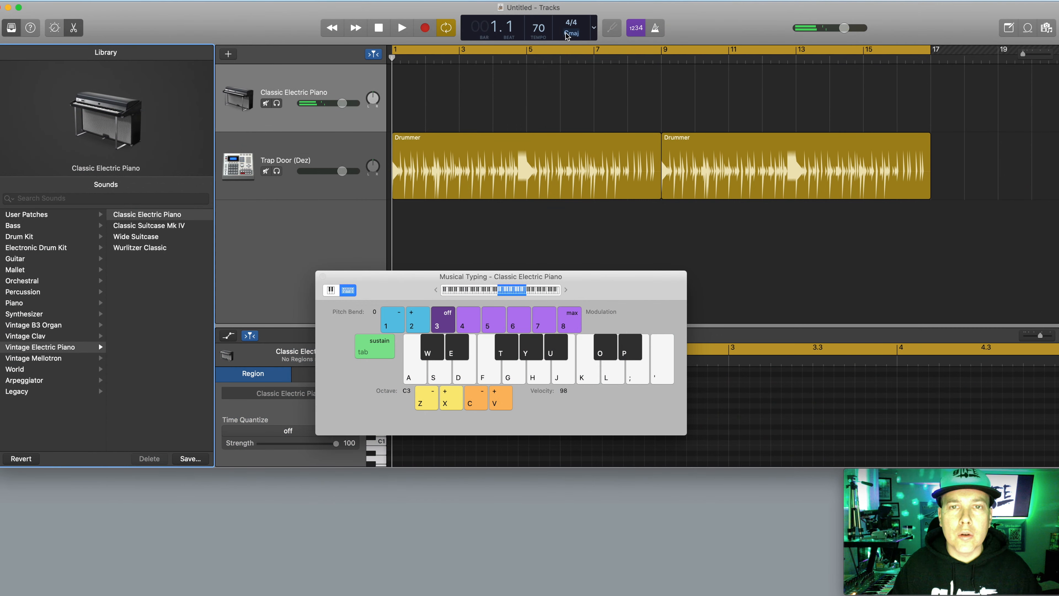
key("f")
key("f")
key("h")
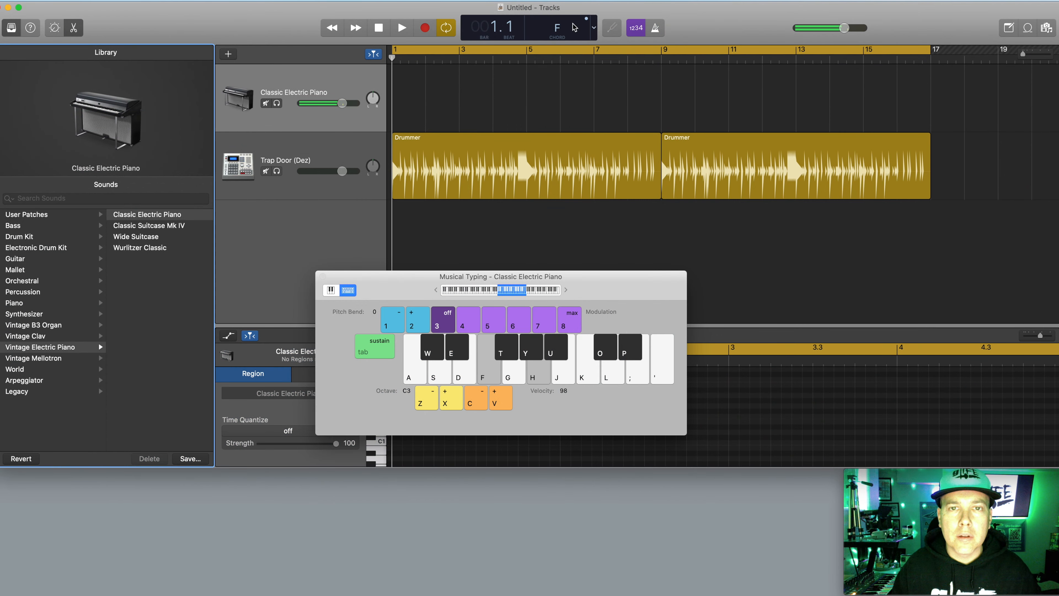
key("d")
key("g")
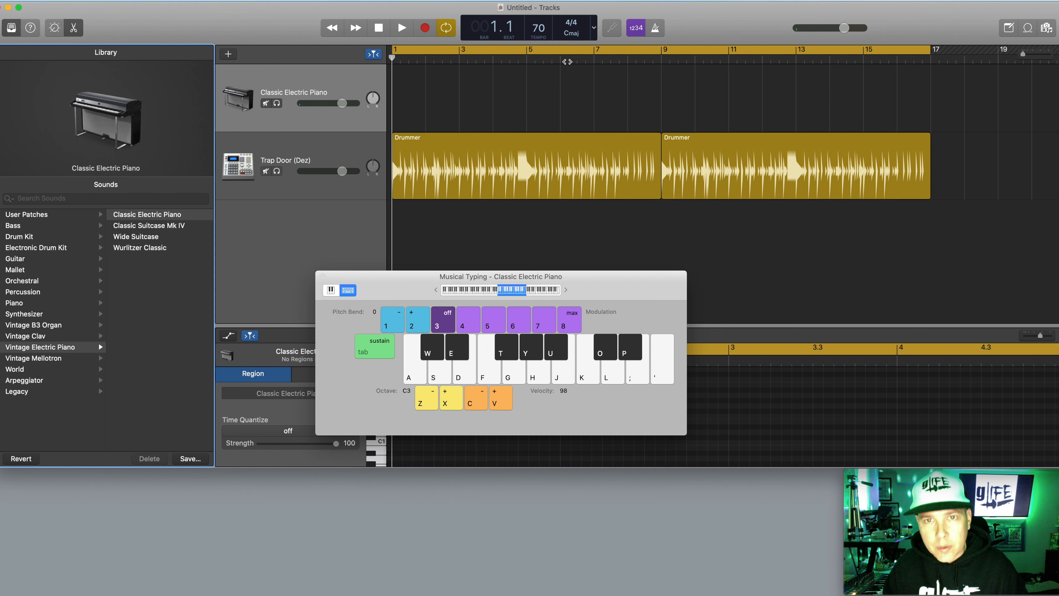
key("f")
key("h")
key("k")
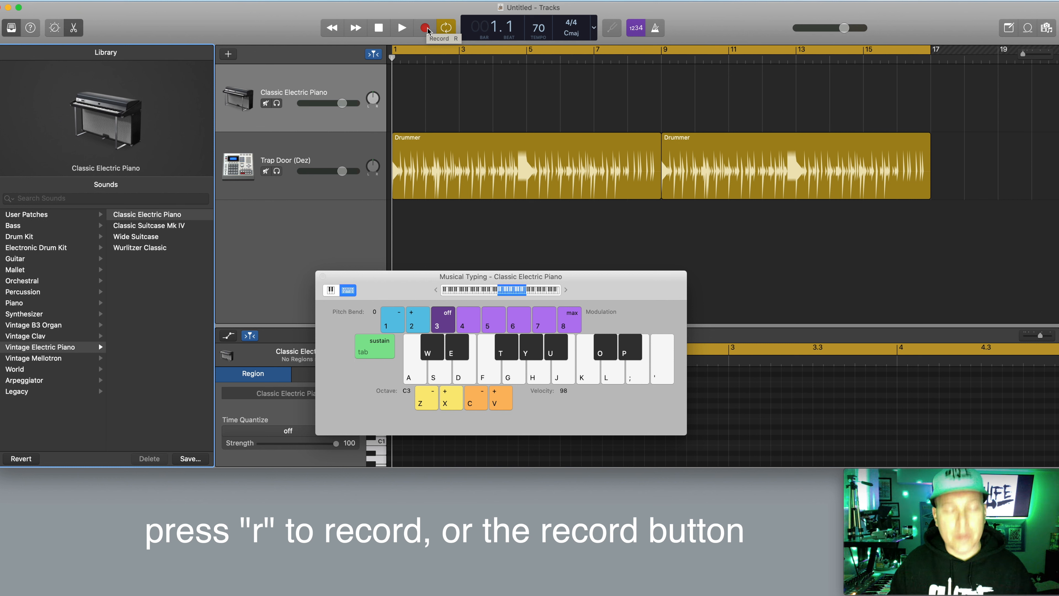
Start recording on the Classic Electric Piano track and play an F chord in bar 1 and a C chord in bar 2
left_click(339, 156)
left_click(326, 108)
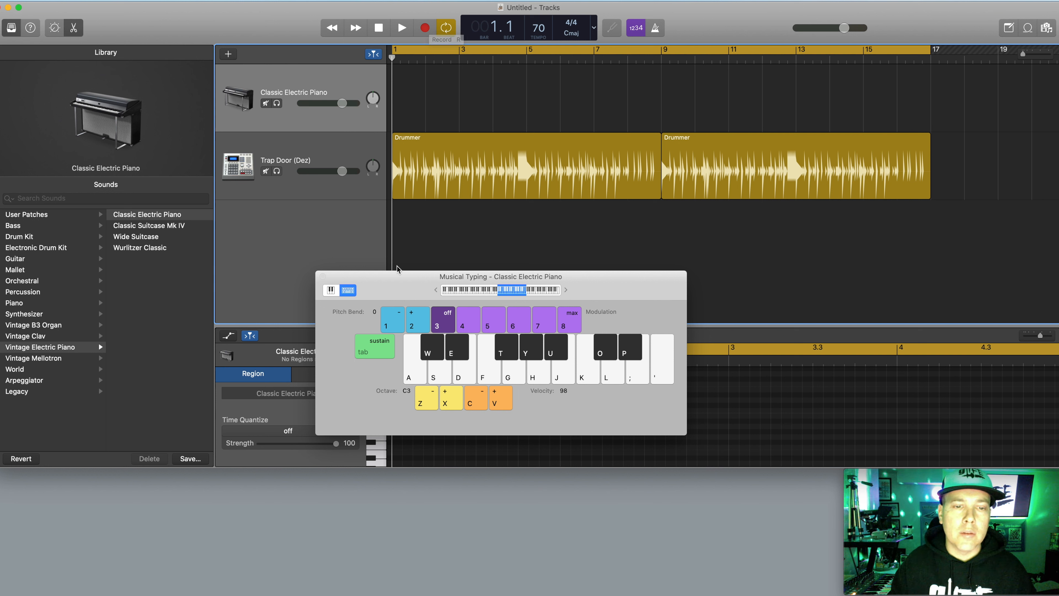
left_click(424, 29)
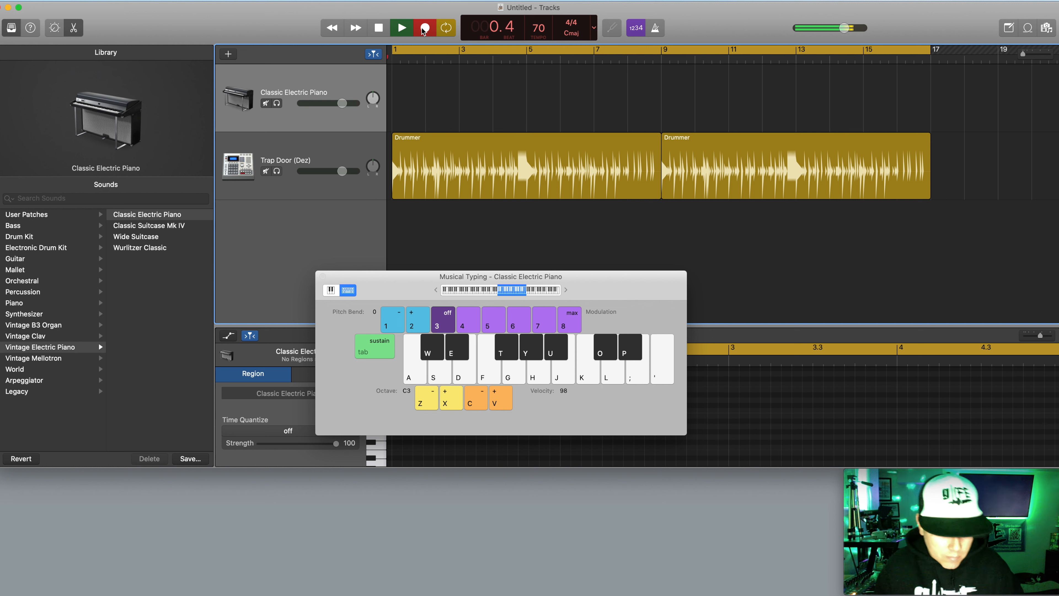
key("k")
key("f")
key("h")
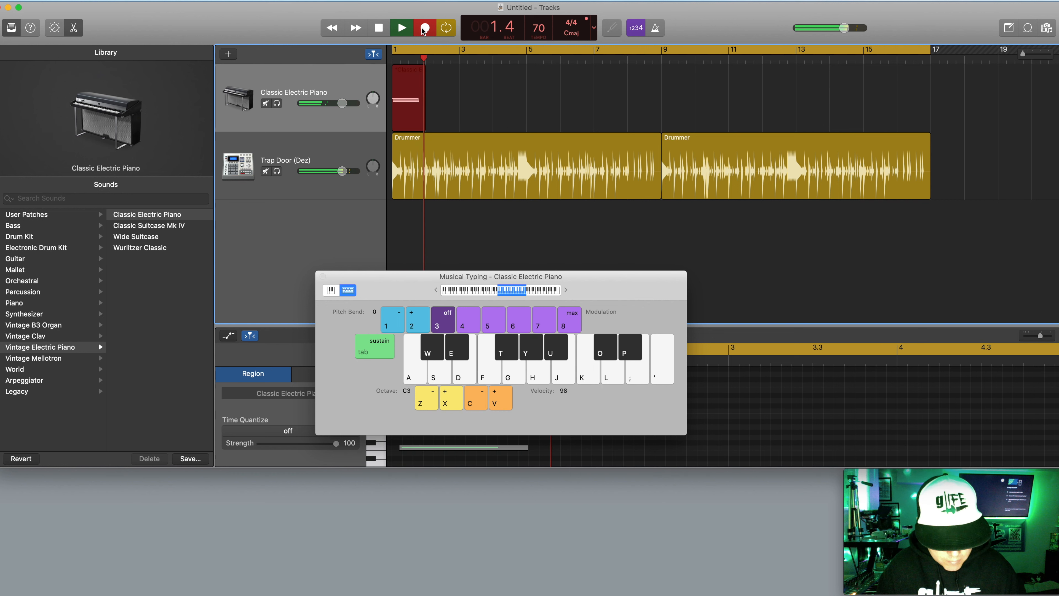
key("a")
key("d")
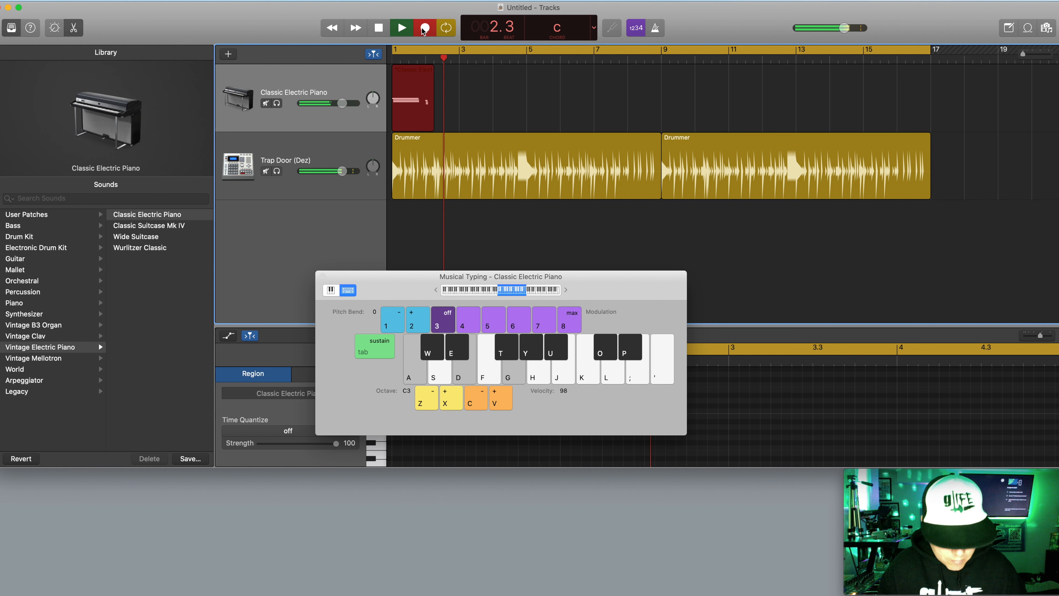
Continue the recording with a D minor chord in bar 3 and a C chord in bar 4
key("s")
key("f")
key("h")
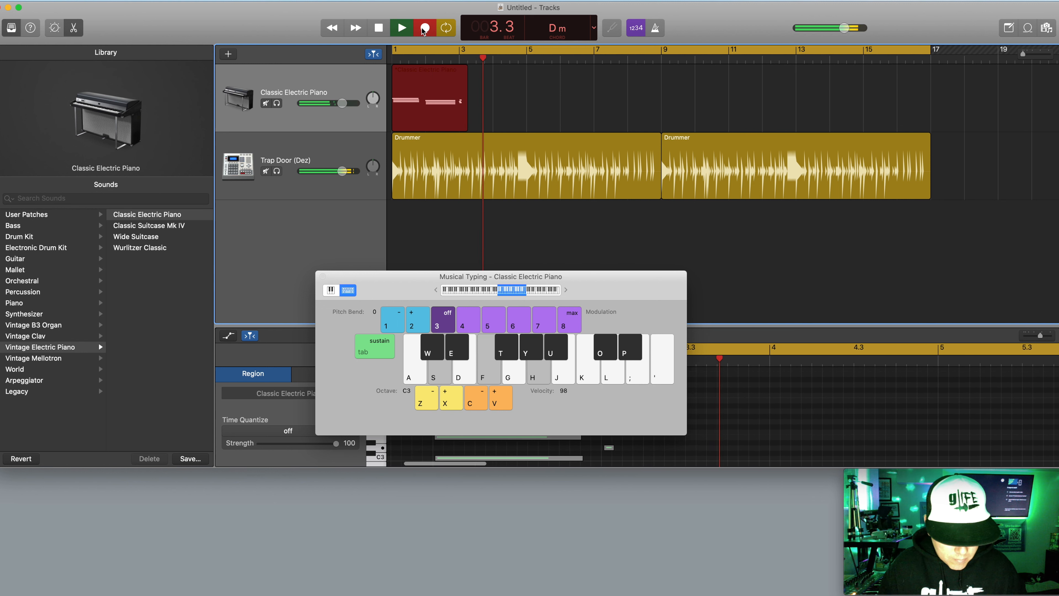
key("a")
key("d")
key("g")
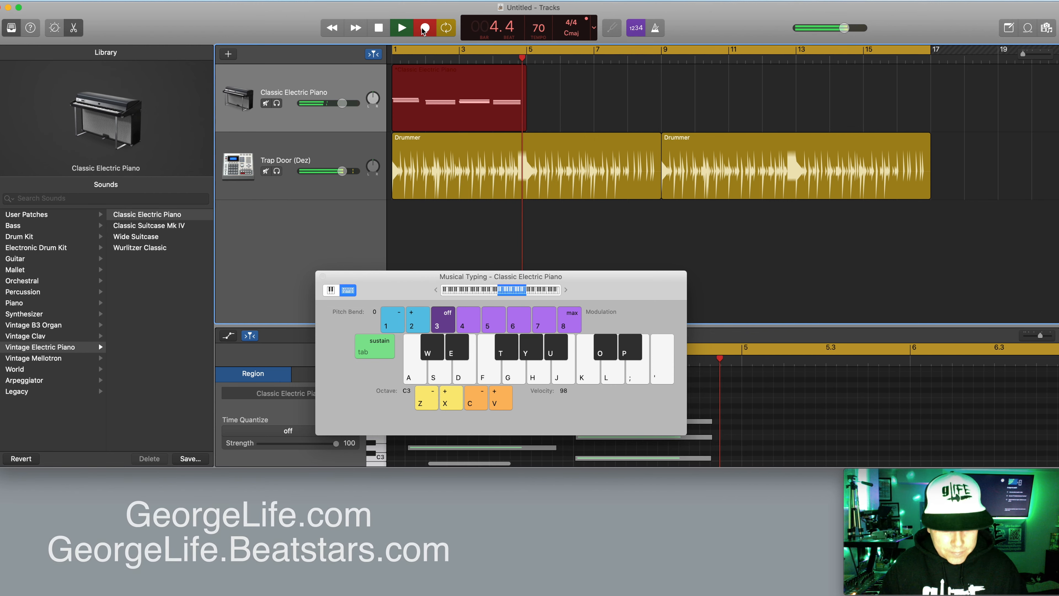
Play F, G and E minor chords over bars 5 to 7 and stop the recording at bar 8
key("f")
key("h")
key("k")
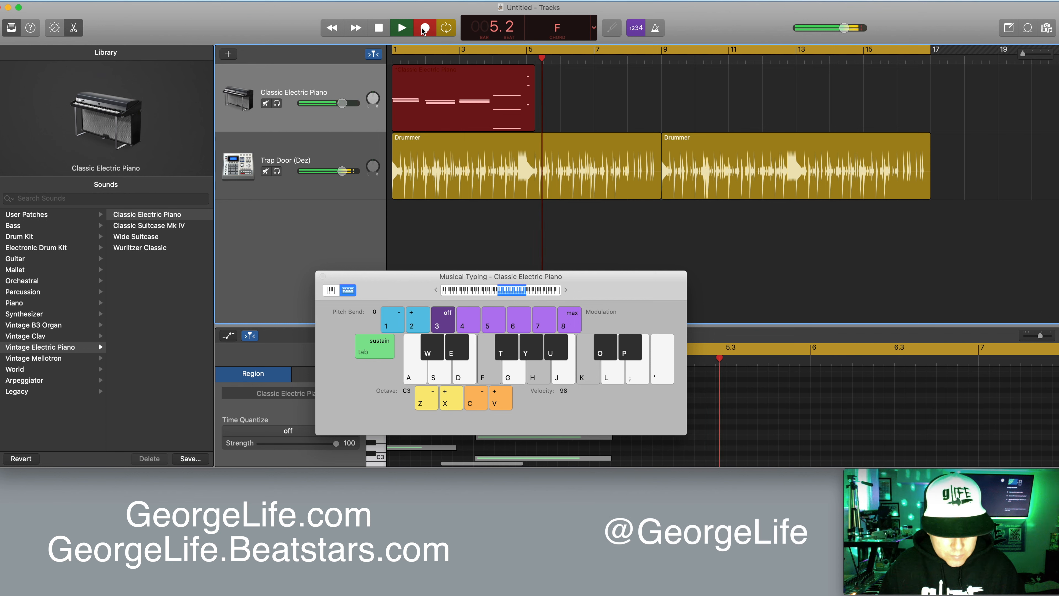
key("g")
key("j")
key("l")
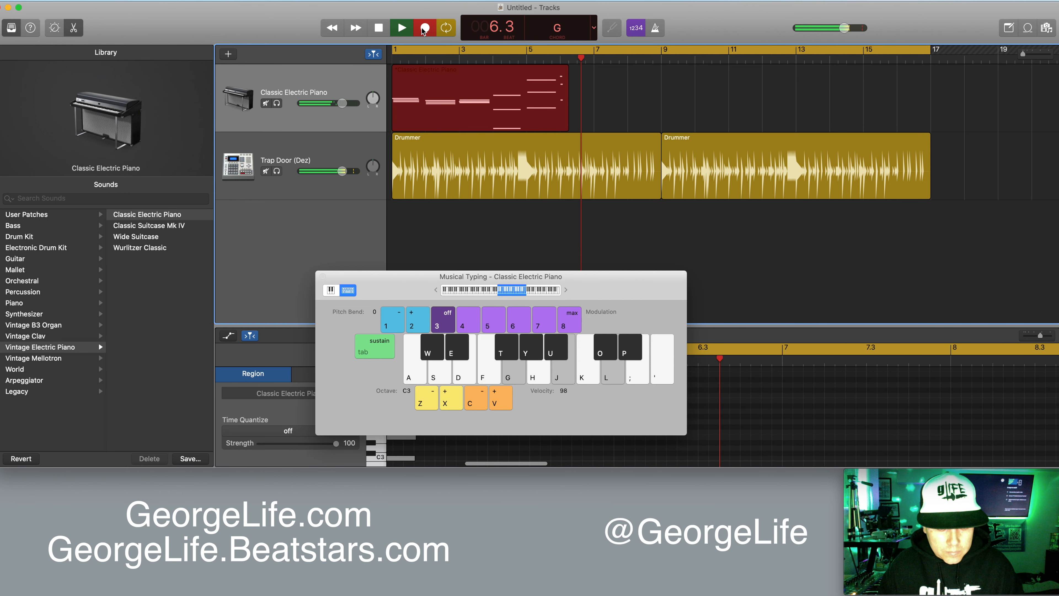
key("d")
key("d")
key("g")
key("j")
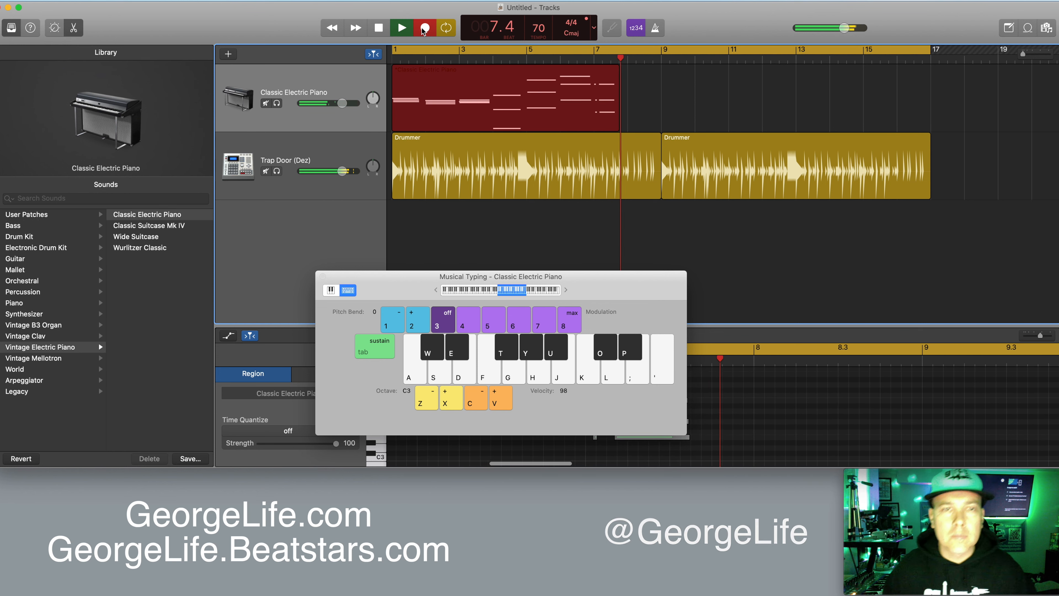
key("space")
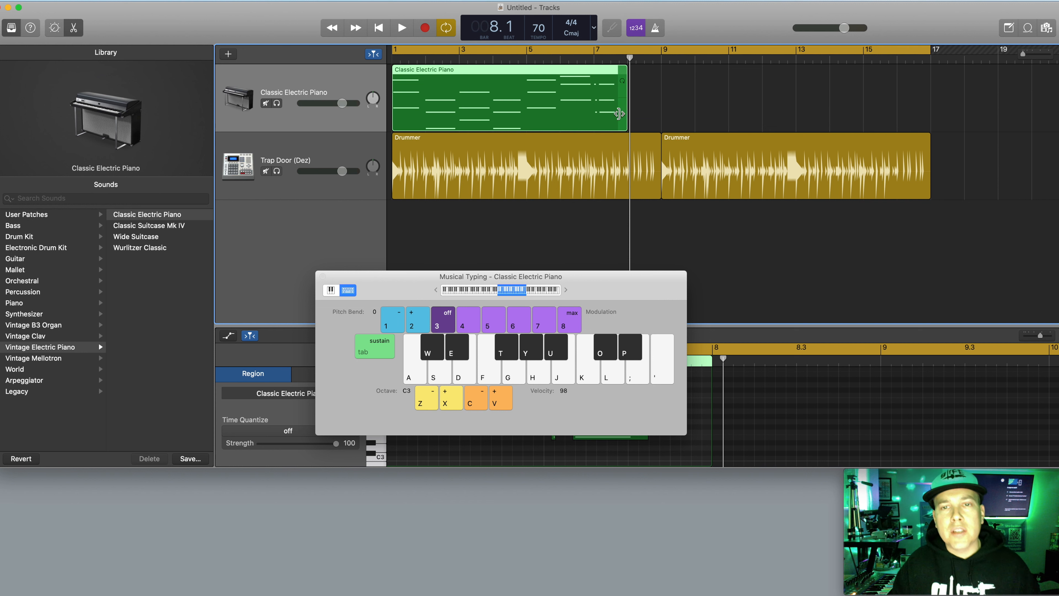
Trim the Classic Electric Piano region to end at bar 5 and move the Musical Typing window clear of the editor
left_click_drag(626, 122, 526, 122)
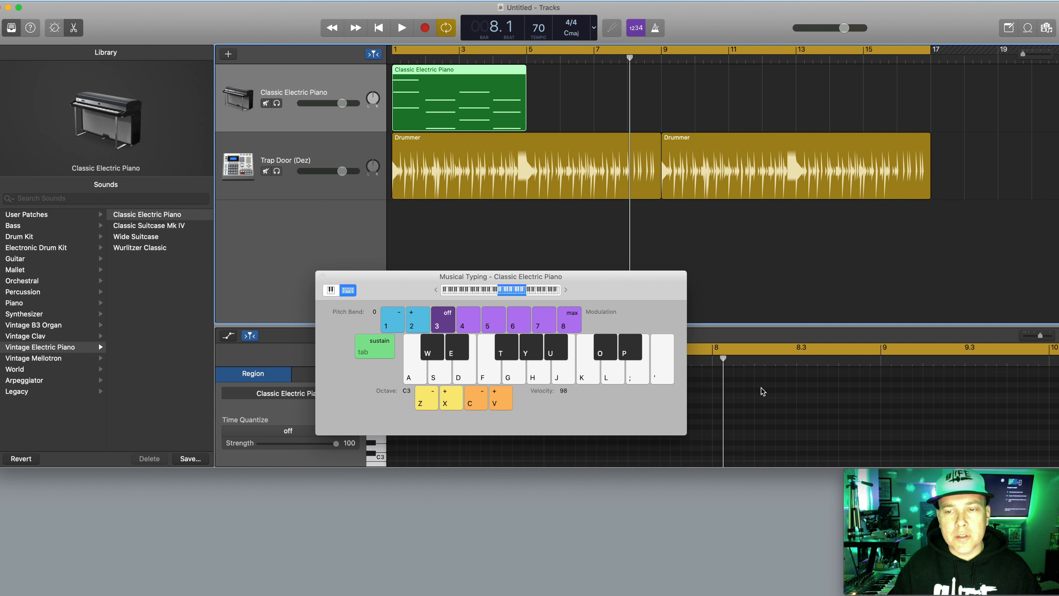
left_click_drag(607, 271, 854, 157)
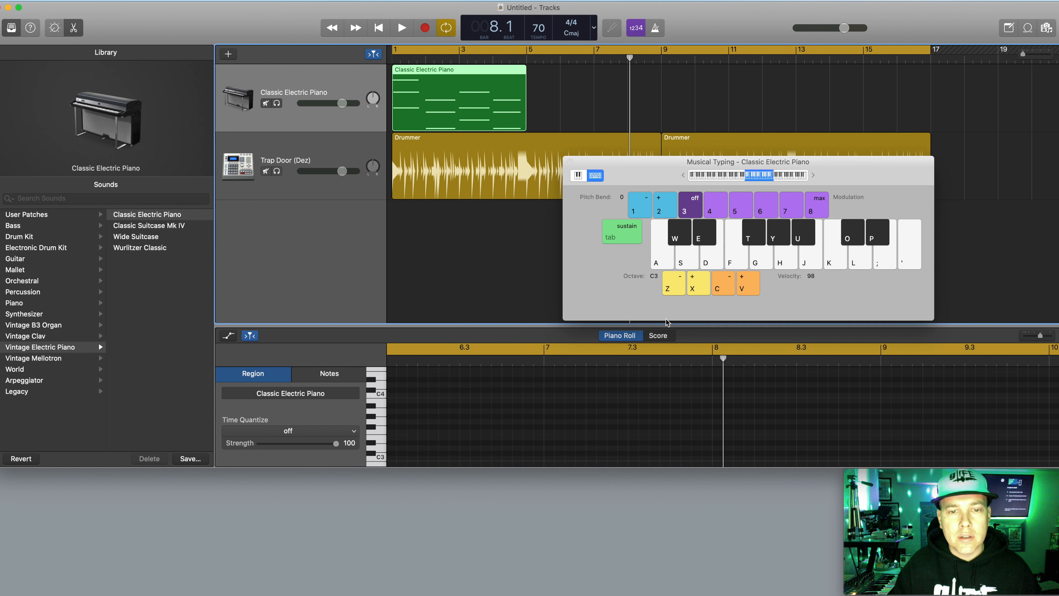
Show the piano region as a score, return it to the Piano Roll and enlarge the editor area
left_click(658, 335)
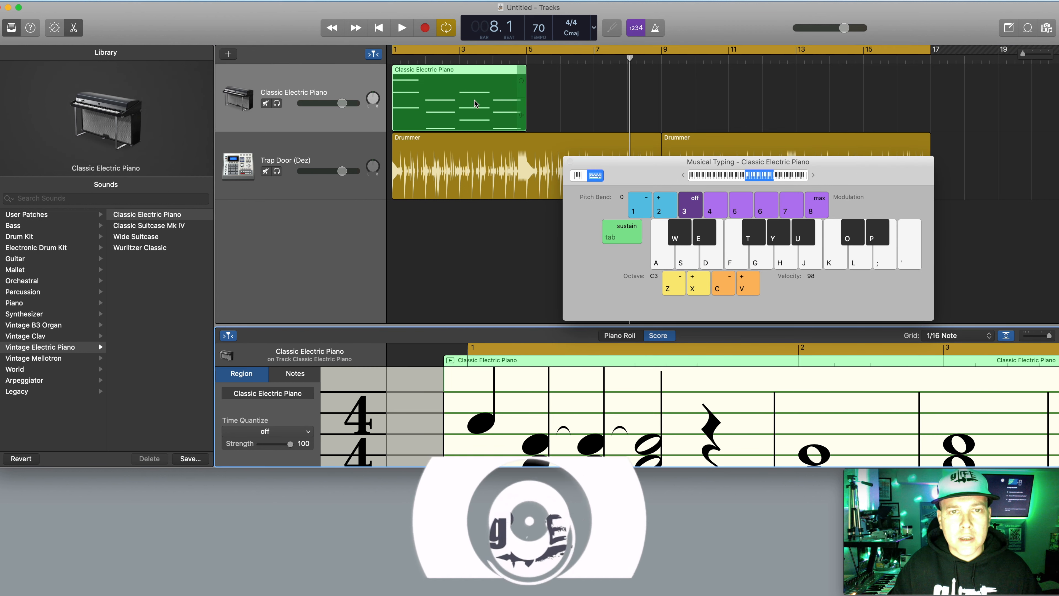
double_click(465, 101)
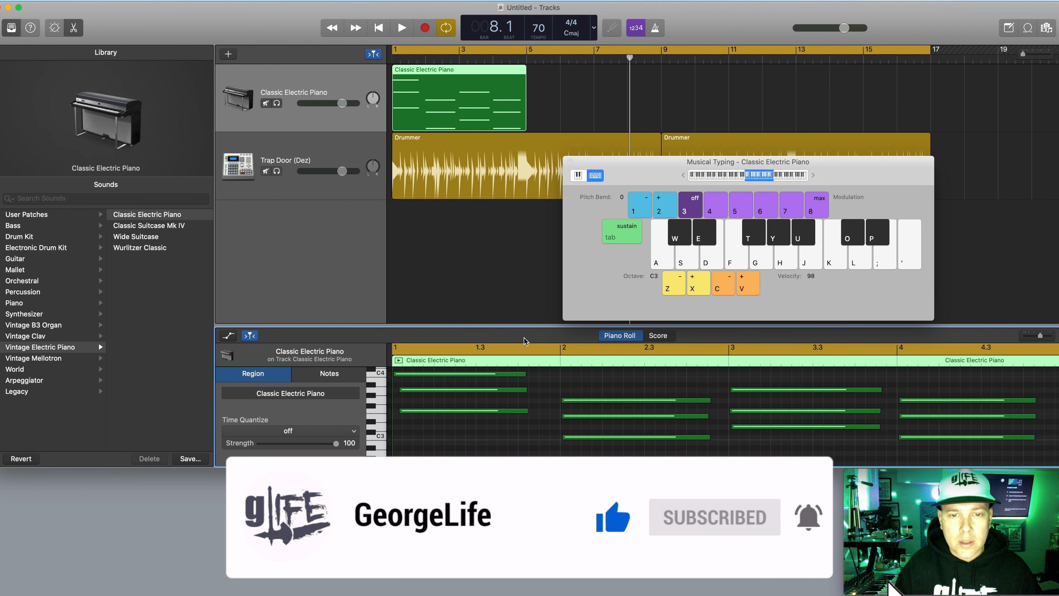
left_click_drag(525, 327, 525, 319)
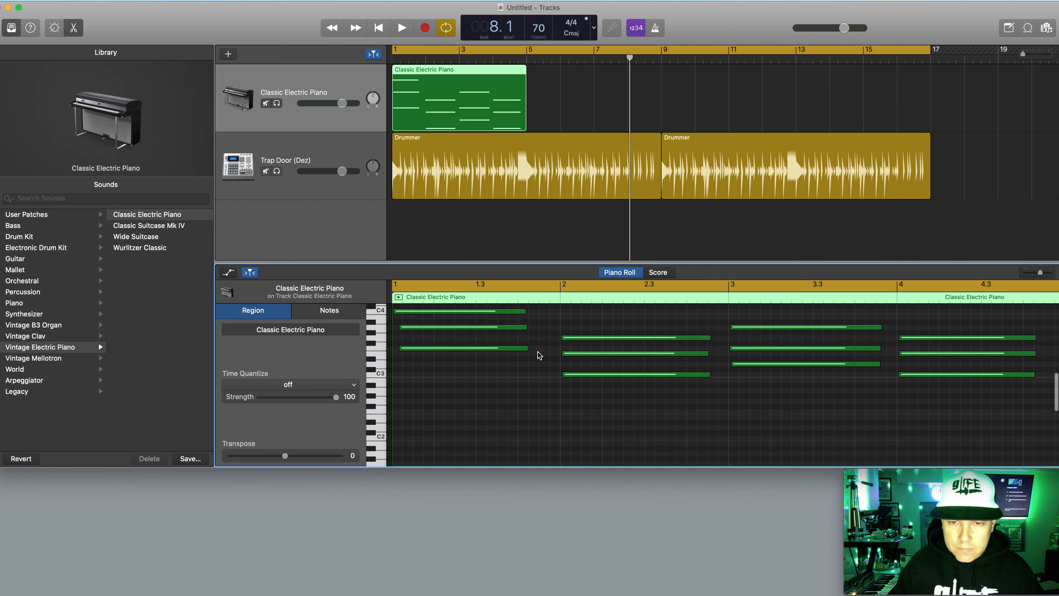
scroll(538, 352, "up", 3)
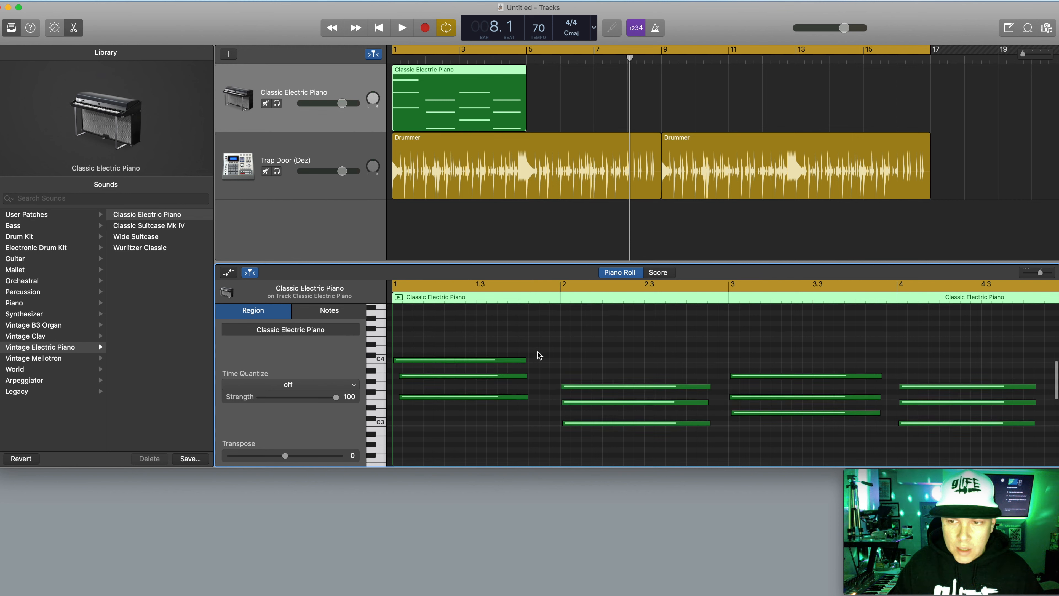
scroll(539, 353, "up", 1)
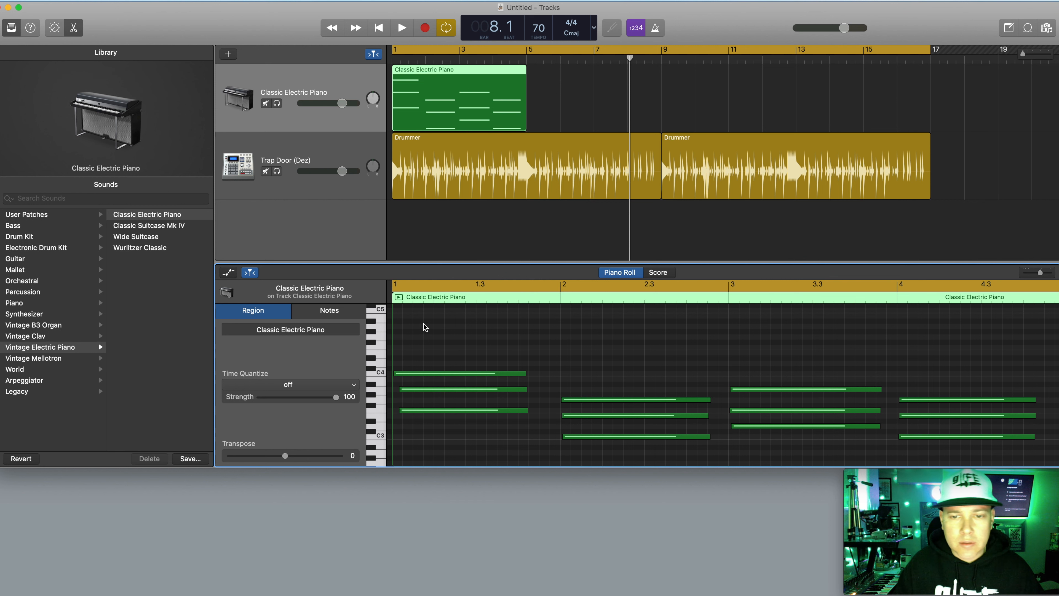
Select the three notes of the bar 1 chord and quantize them to 1/16 notes
left_click_drag(424, 323, 442, 431)
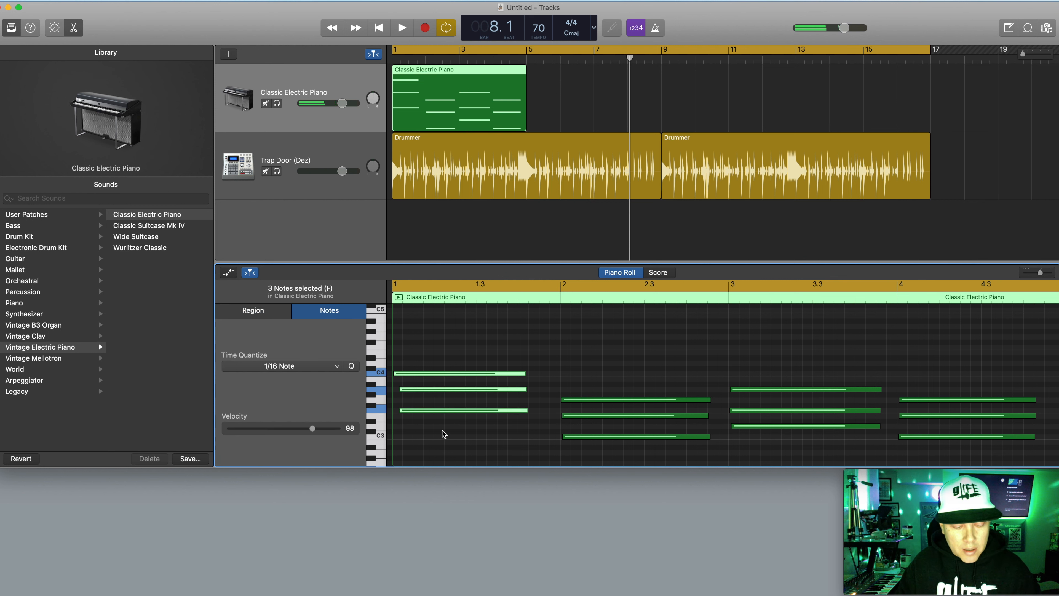
key("q")
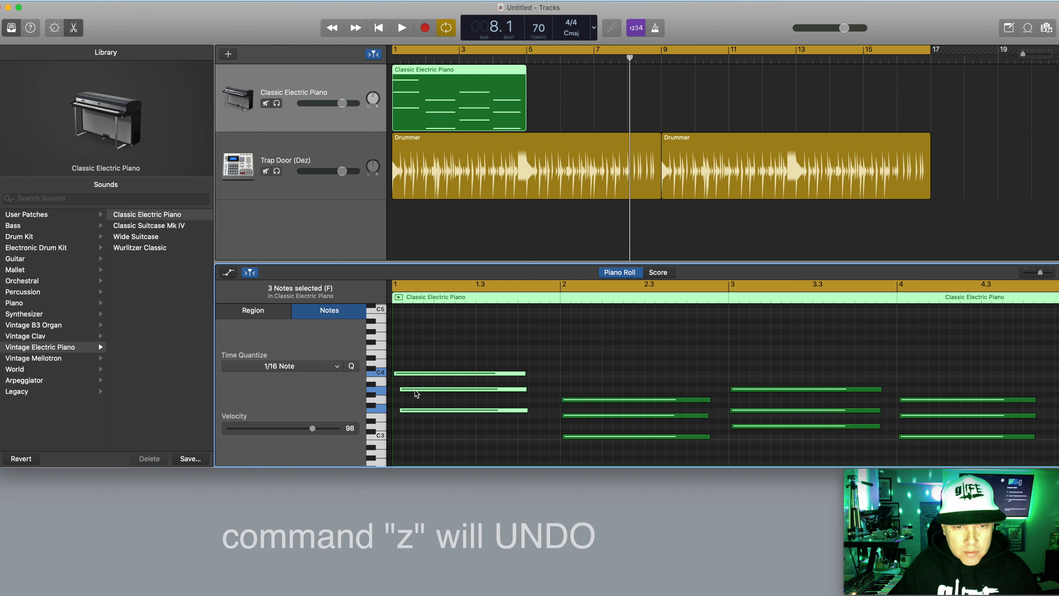
left_click(419, 415)
left_click_drag(416, 391, 414, 353)
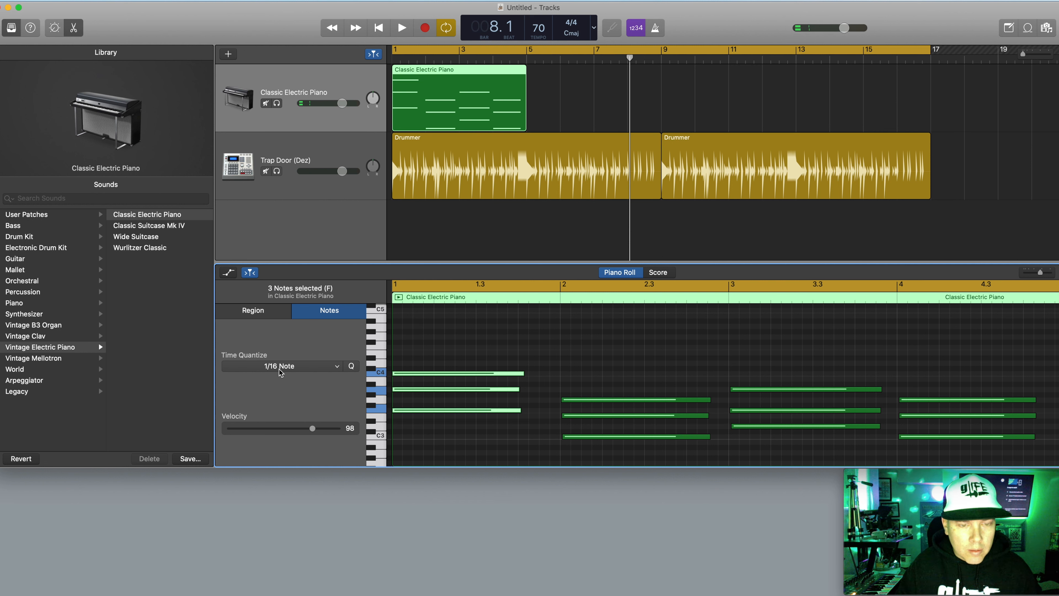
Undo the quantization of the bar 1 chord and the trimming of the Classic Electric Piano region
key("super+z")
key("super+z")
key("super+z")
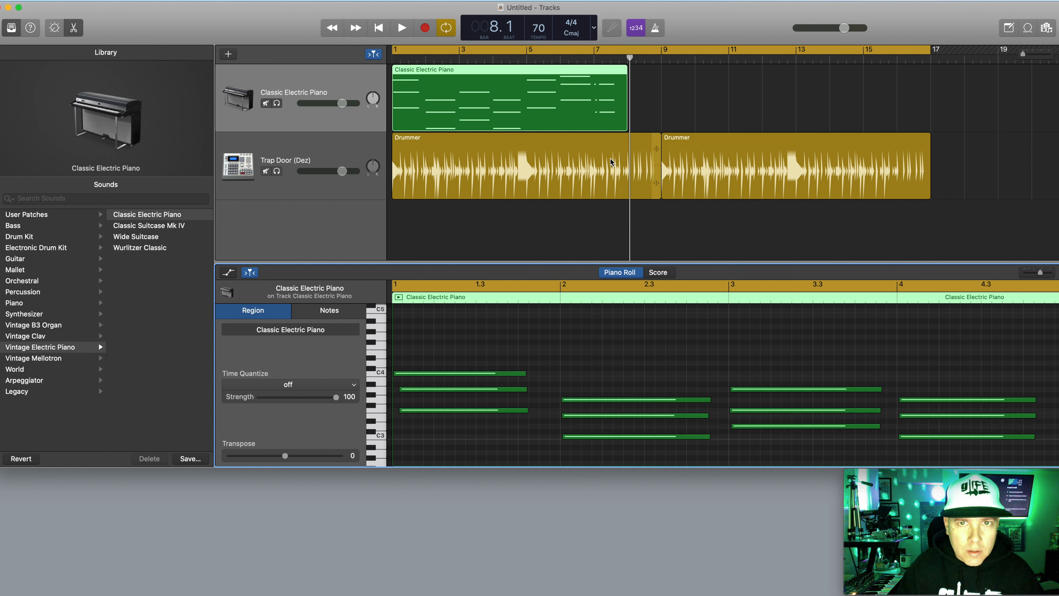
Trim the Classic Electric Piano region to end at bar 5 and quantize the bar 1 chord to 1/8 notes
left_click_drag(619, 117, 519, 128)
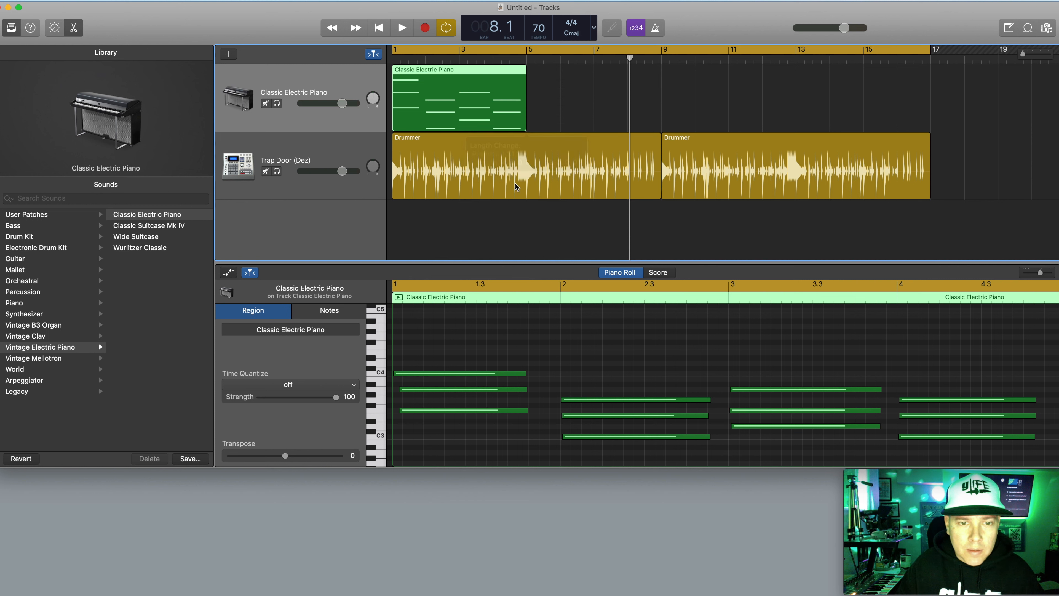
left_click_drag(422, 432, 418, 361)
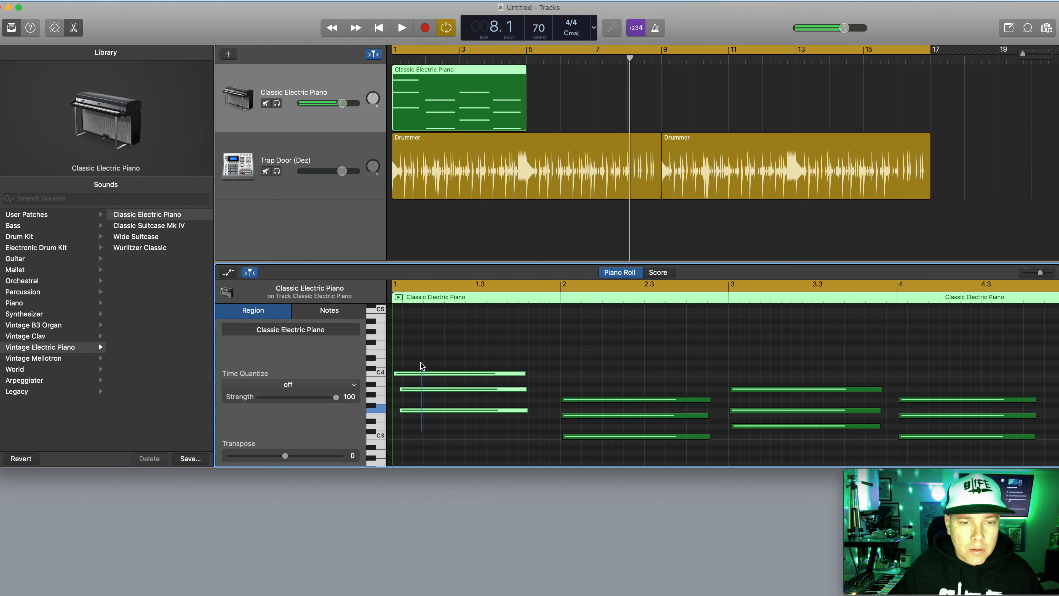
left_click(337, 370)
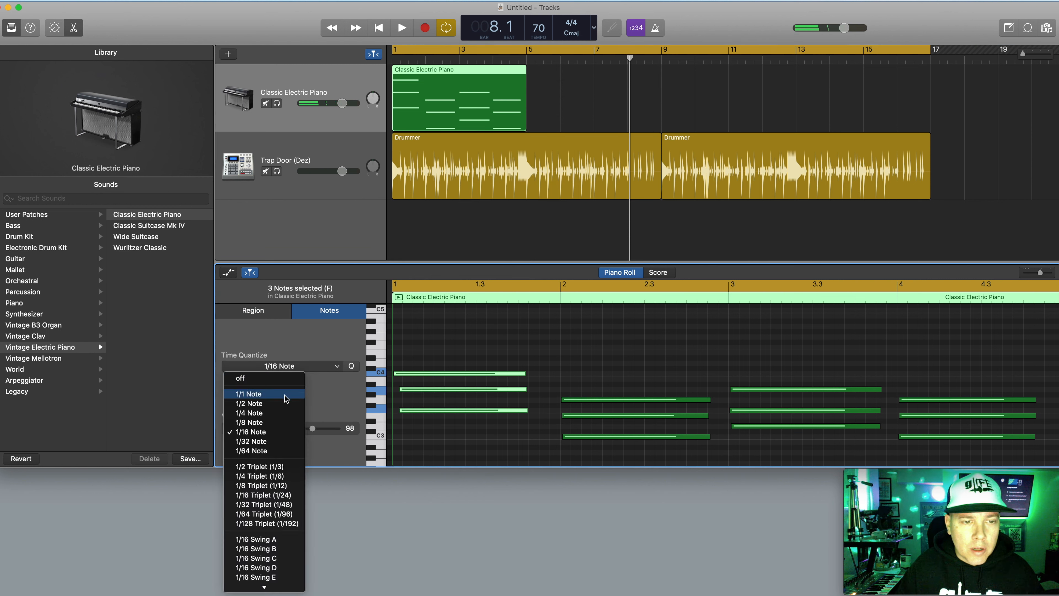
left_click(267, 422)
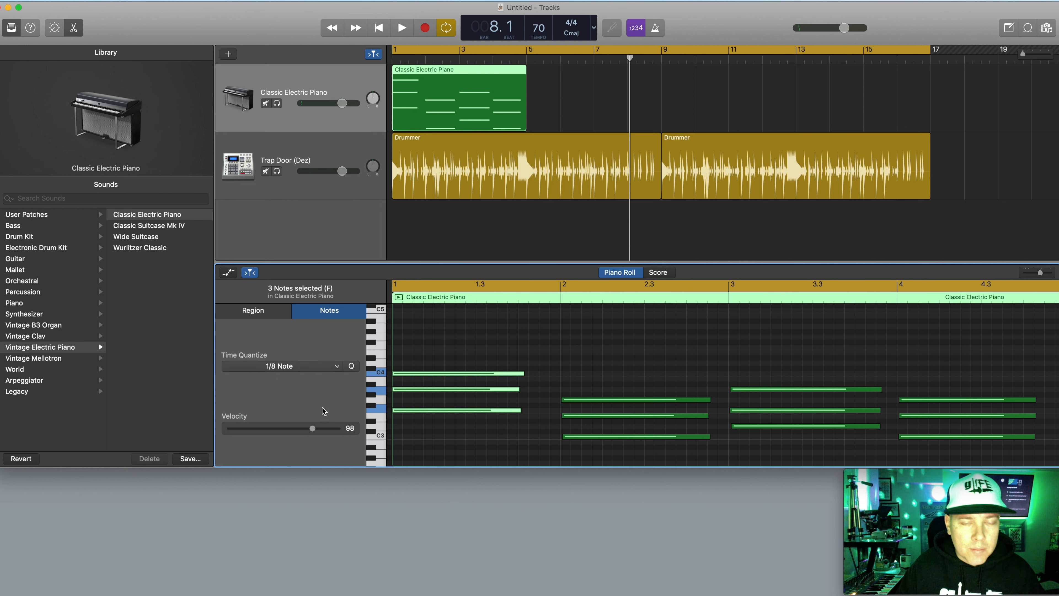
Quantize the chords in bars 2, 3 and 4 to 1/8 notes and play back the progression
left_click_drag(583, 443, 591, 372)
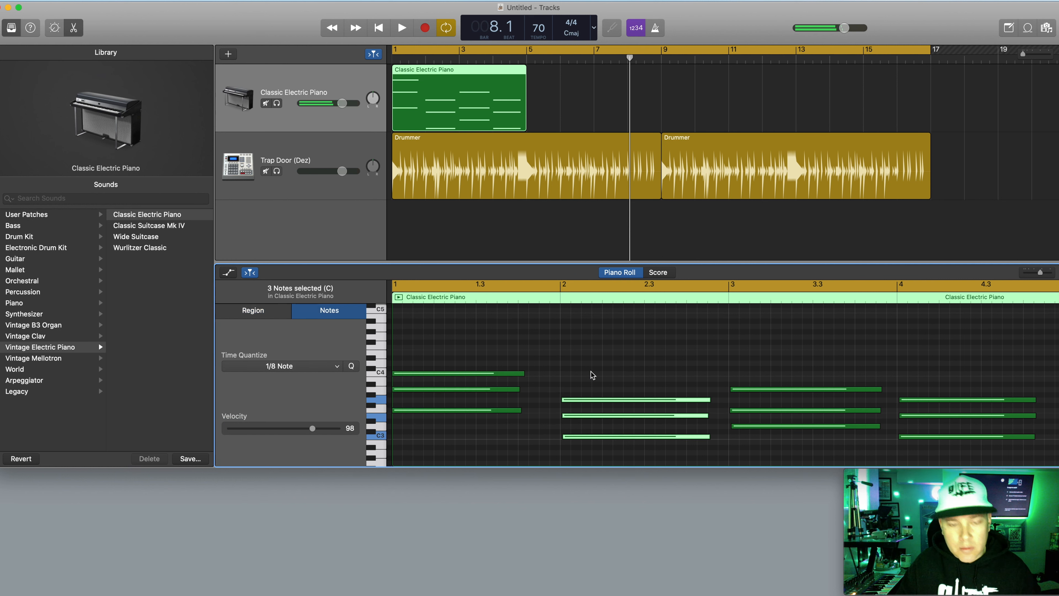
left_click_drag(749, 438, 769, 372)
left_click_drag(931, 449, 929, 383)
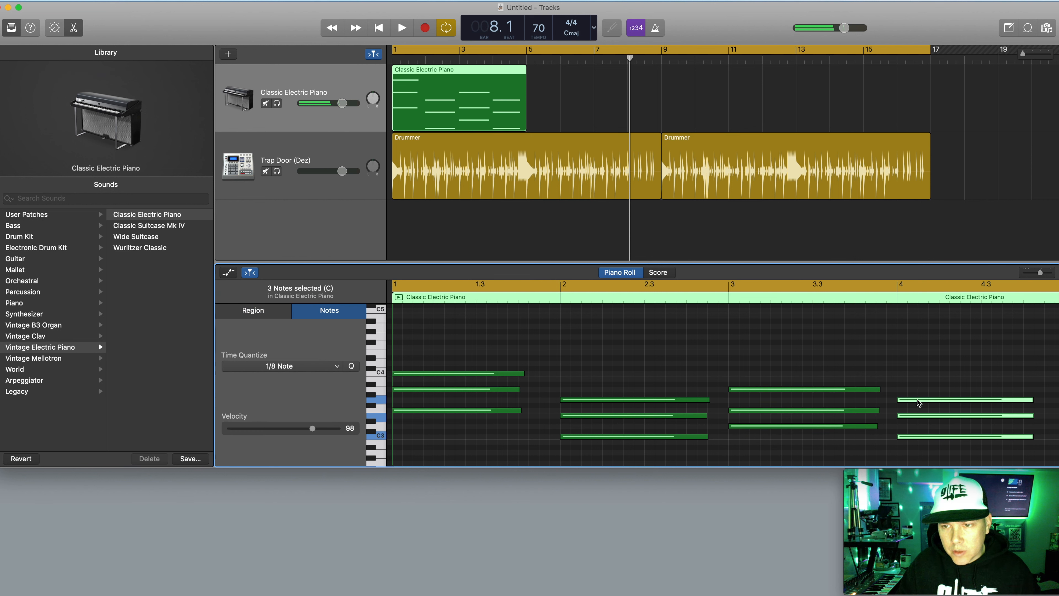
left_click(402, 28)
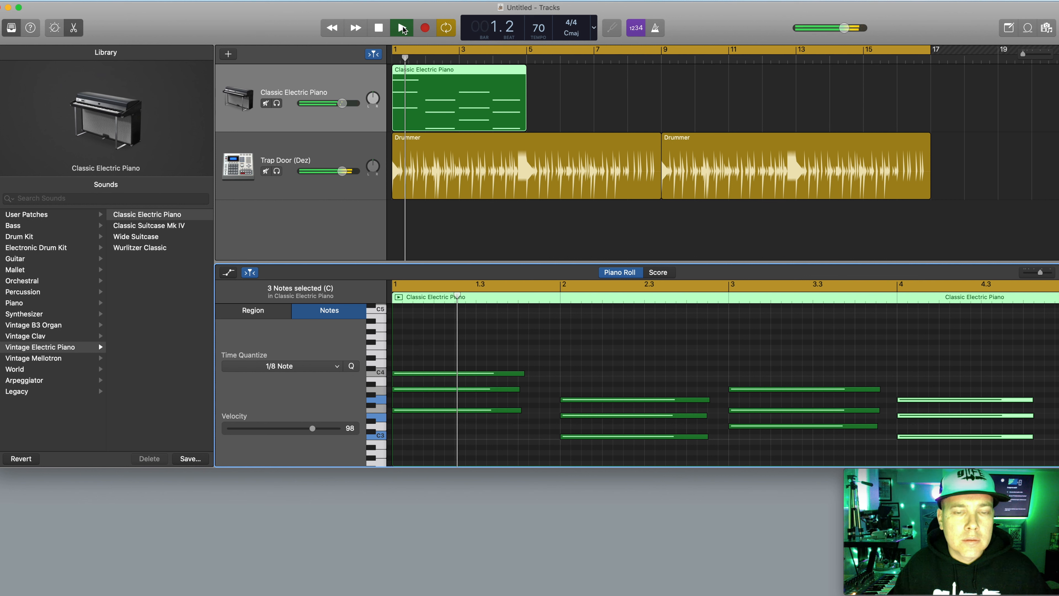
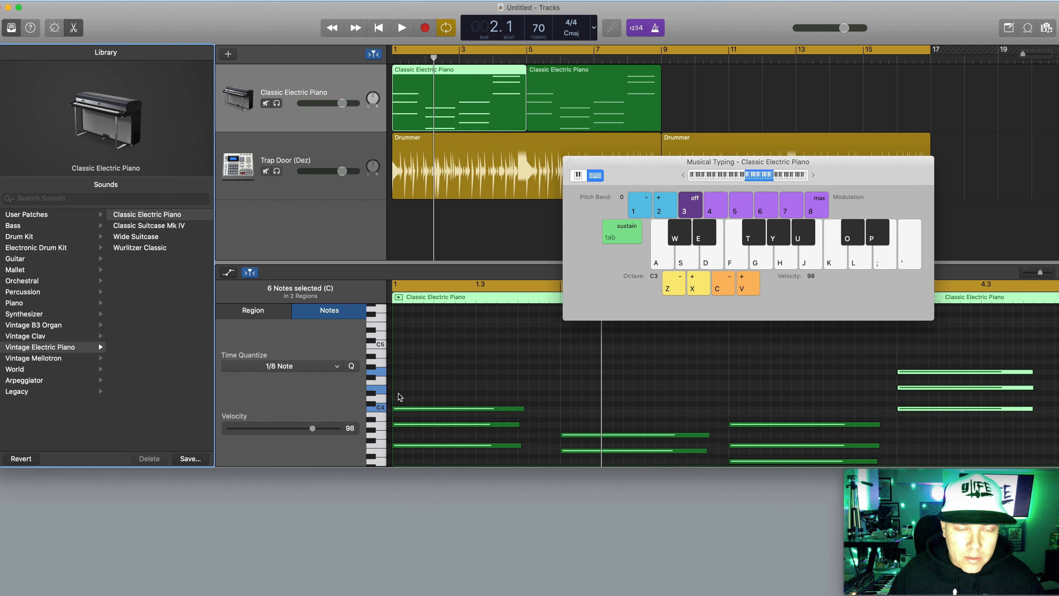
Copy the bar 1 chord up to C5, E5 and G5, with the copy starting exactly at the beginning of bar 1
mouse_move(399, 395)
left_mouse_down()
mouse_move(405, 453)
mouse_move(403, 407)
left_mouse_up()
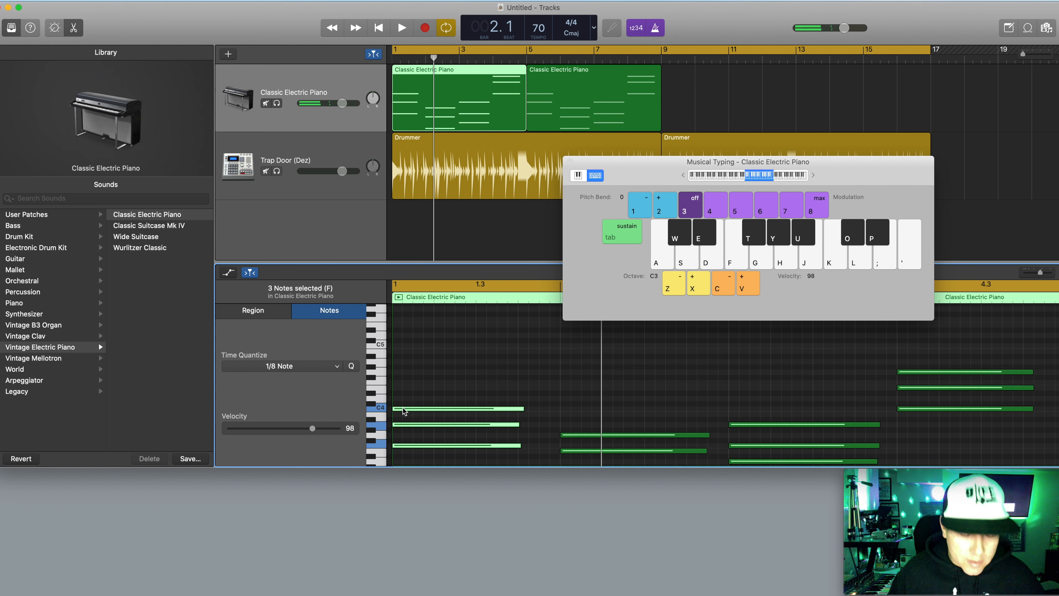
left_click(404, 411)
left_click_drag(403, 410, 407, 309)
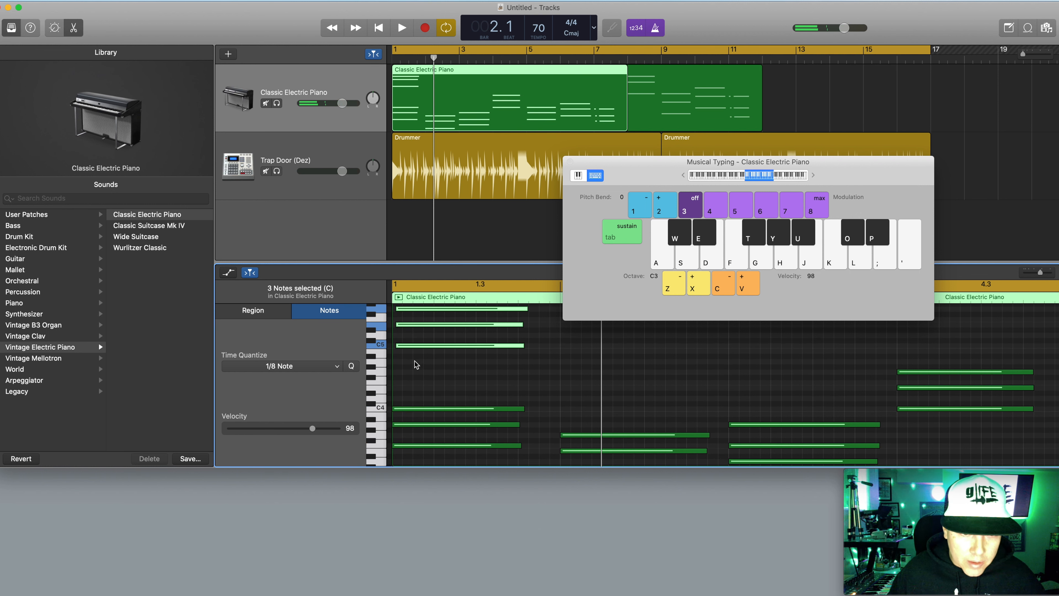
left_click(412, 345)
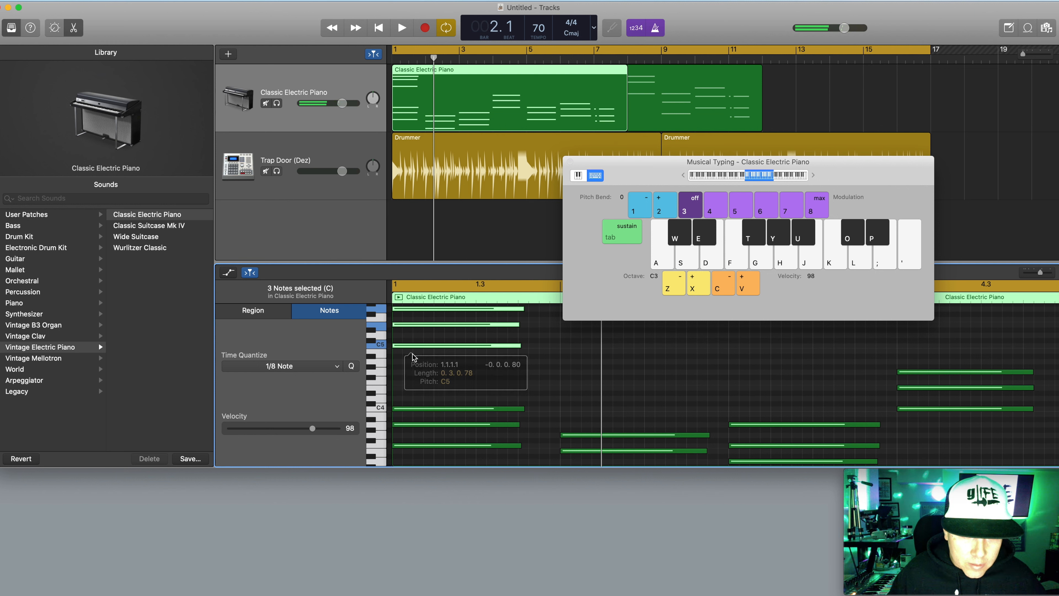
Shorten the copied notes to about one beat and stagger them as C5, G5 and E5 on beats 1, 2 and 3
scroll(414, 367, "up", 3)
left_click_drag(518, 389, 431, 403)
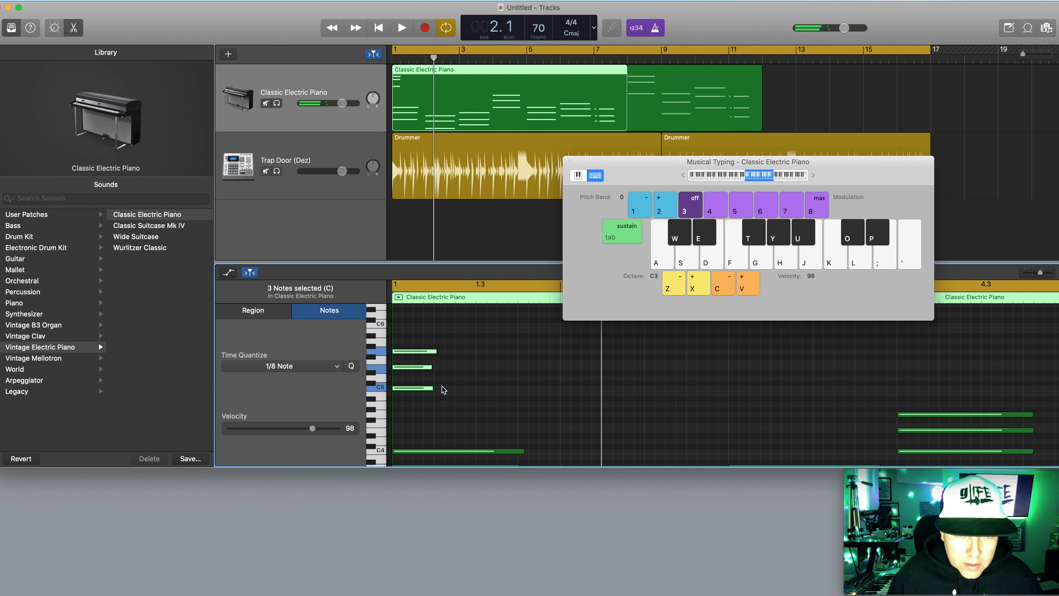
left_click(441, 387)
left_click_drag(418, 352, 505, 371)
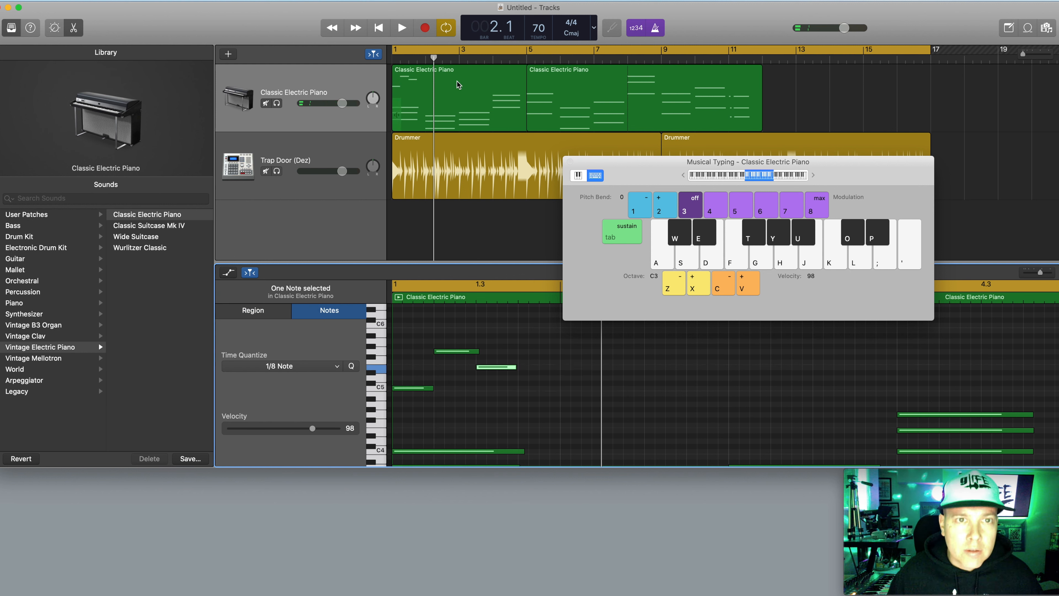
Play the project from the beginning through the staggered melody notes of bar 1, and stop
left_click(382, 30)
left_click(400, 31)
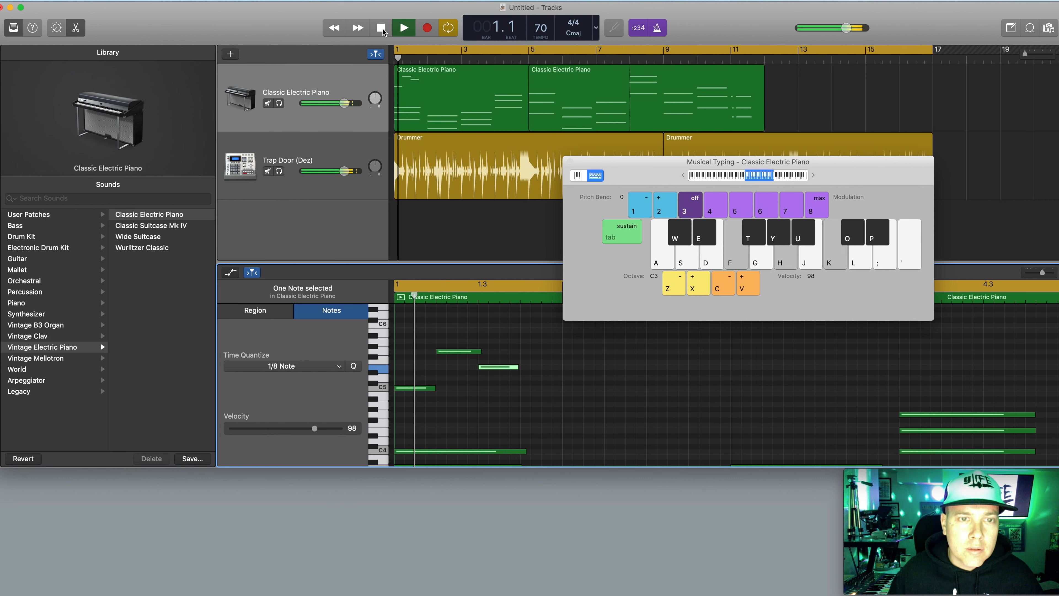
left_click(381, 28)
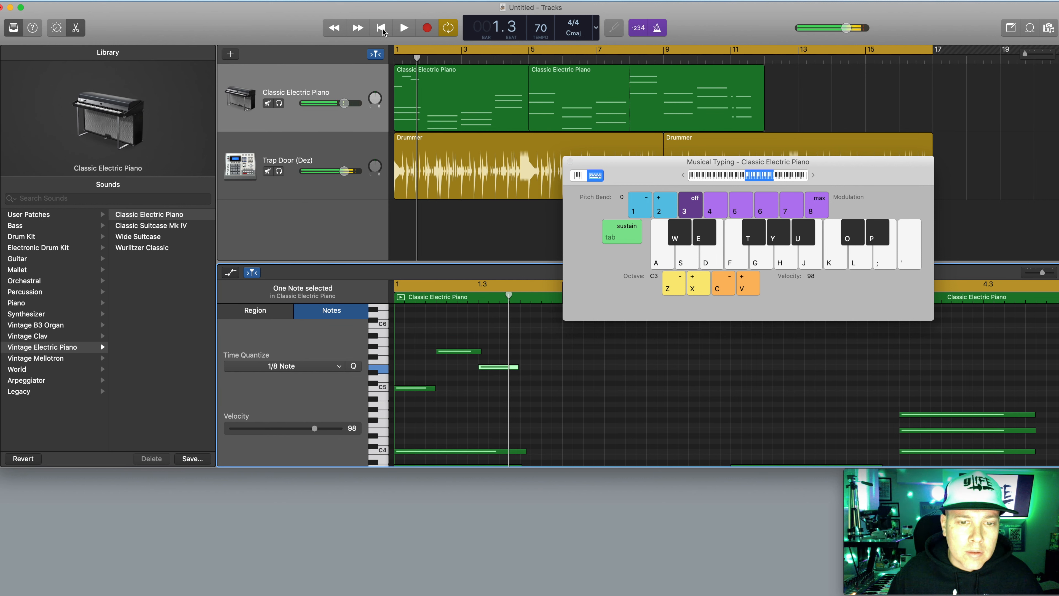
Select the three staggered melody notes in bar 1 and replay the bar from the start
left_click(414, 387)
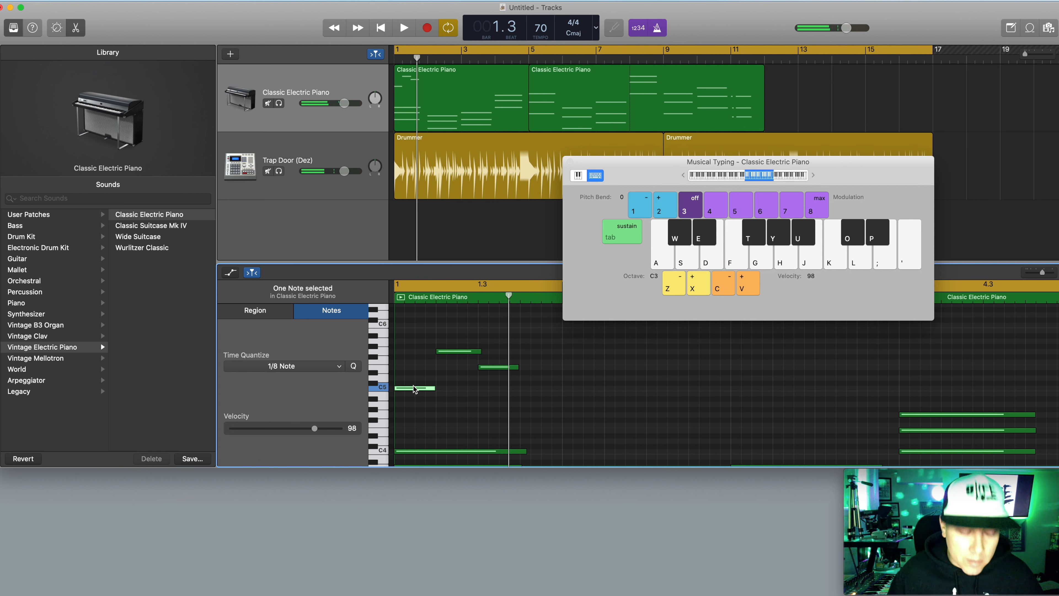
left_click(414, 388)
left_click_drag(415, 403, 502, 354)
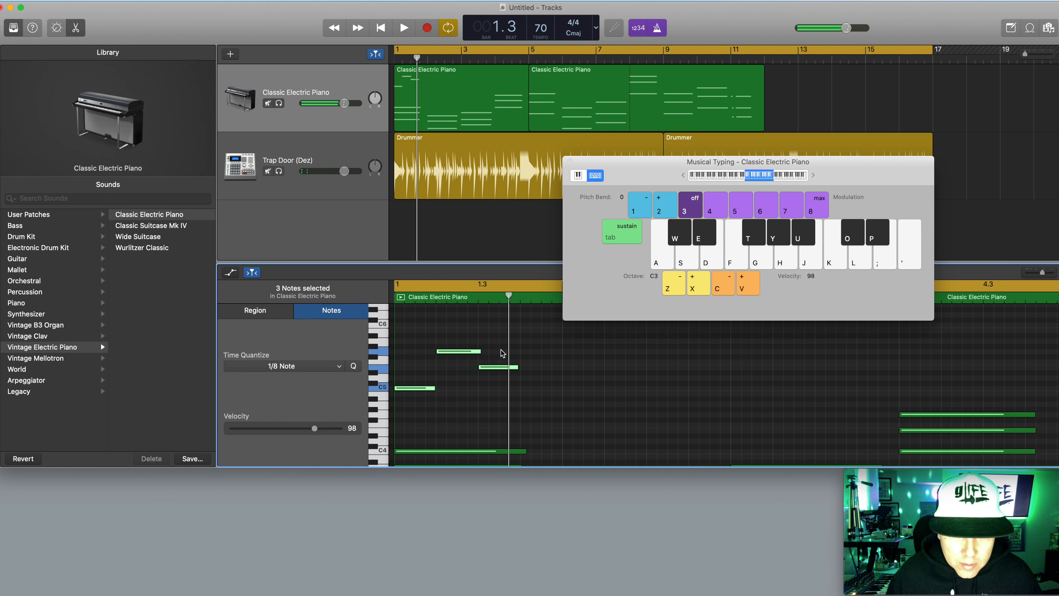
left_click(384, 32)
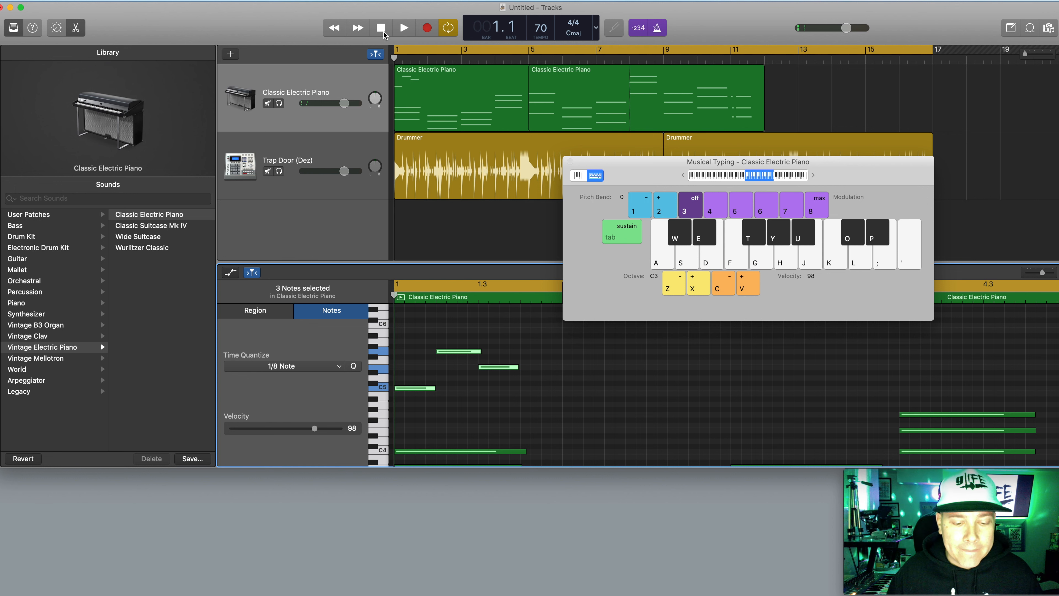
left_click(403, 29)
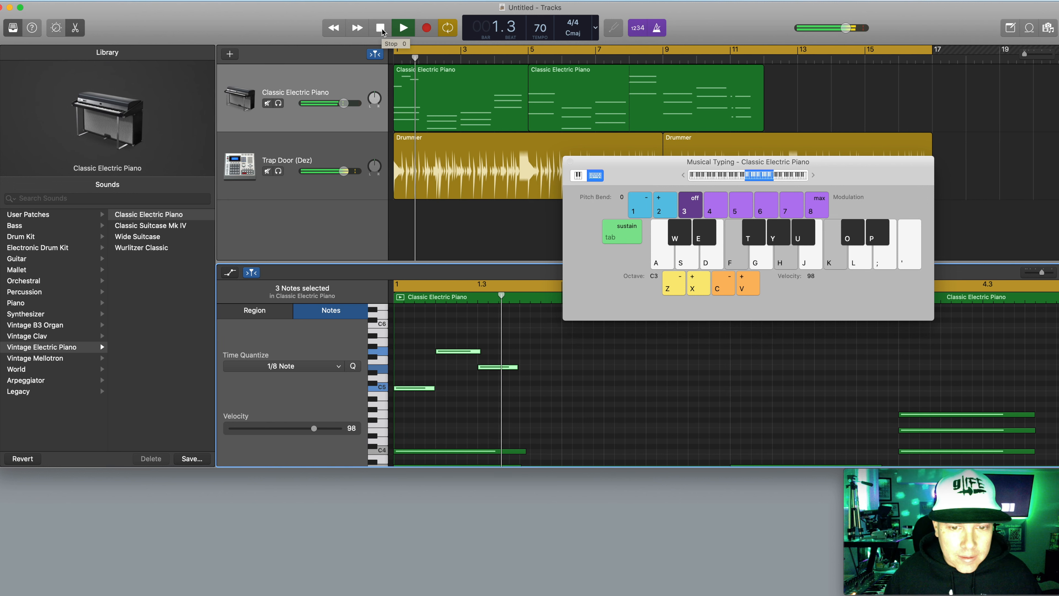
left_click(382, 29)
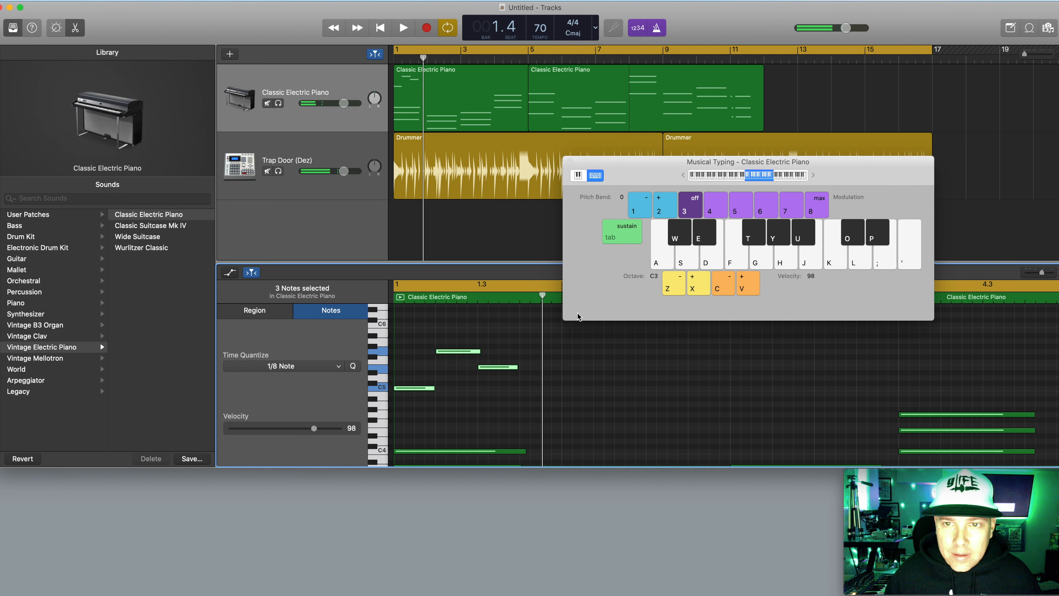
Move the Musical Typing window clear of the Piano Roll grid
left_click_drag(630, 172, 669, 131)
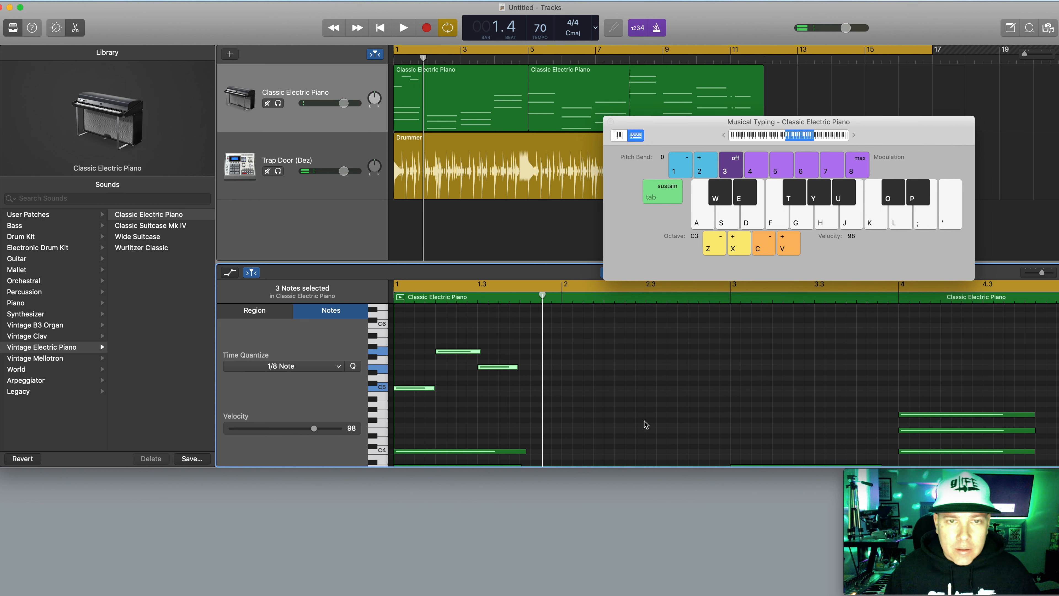
scroll(627, 387, "down", 5)
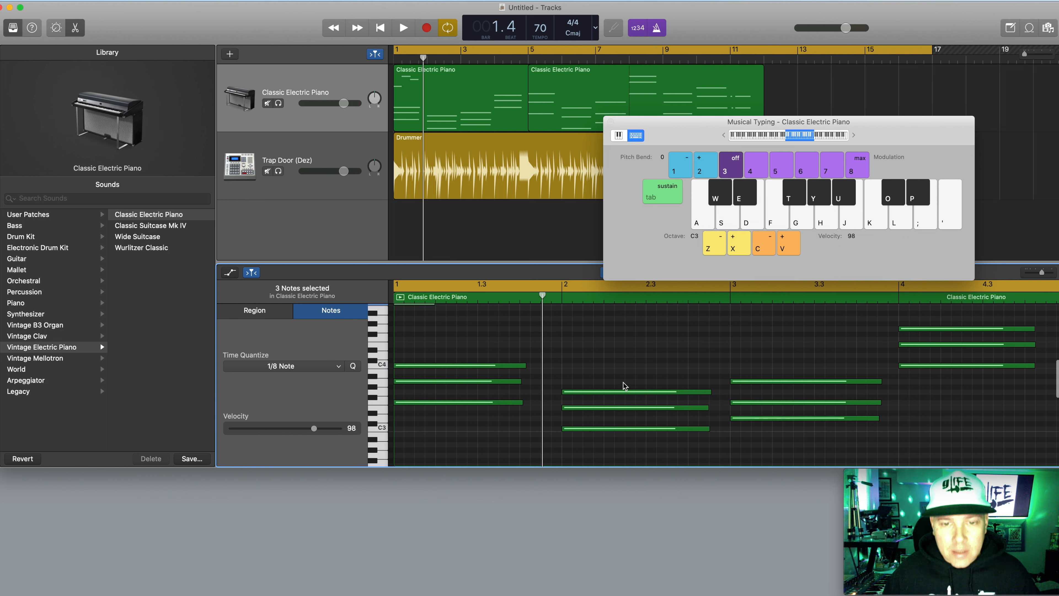
scroll(623, 382, "up", 5)
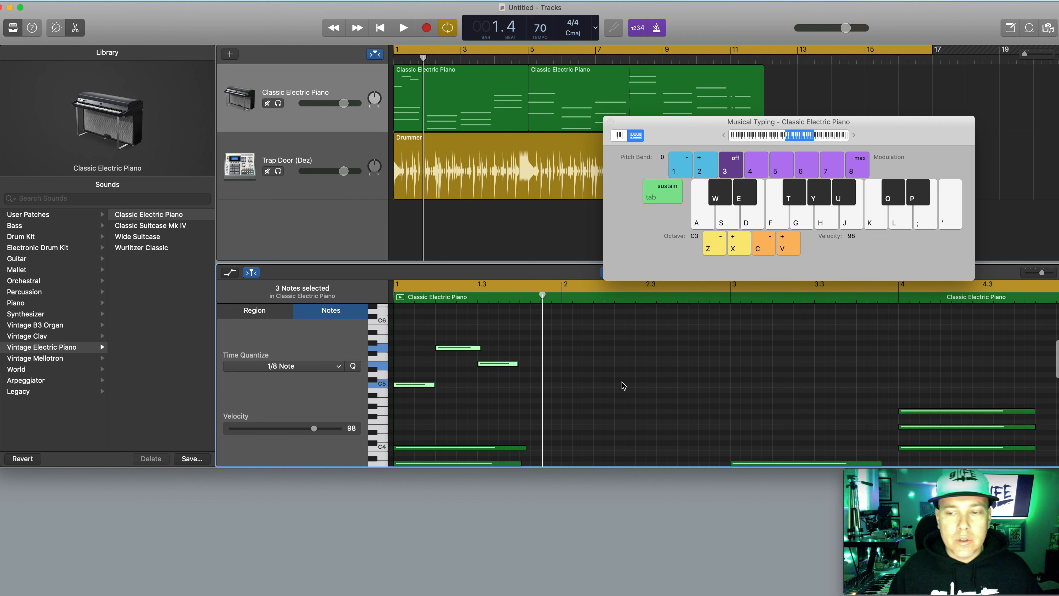
scroll(622, 383, "up", 1)
Copy the bar 2 chord two octaves up to C5, E5 and G5, undoing the extra copy made while adjusting its pitch
left_click(605, 450)
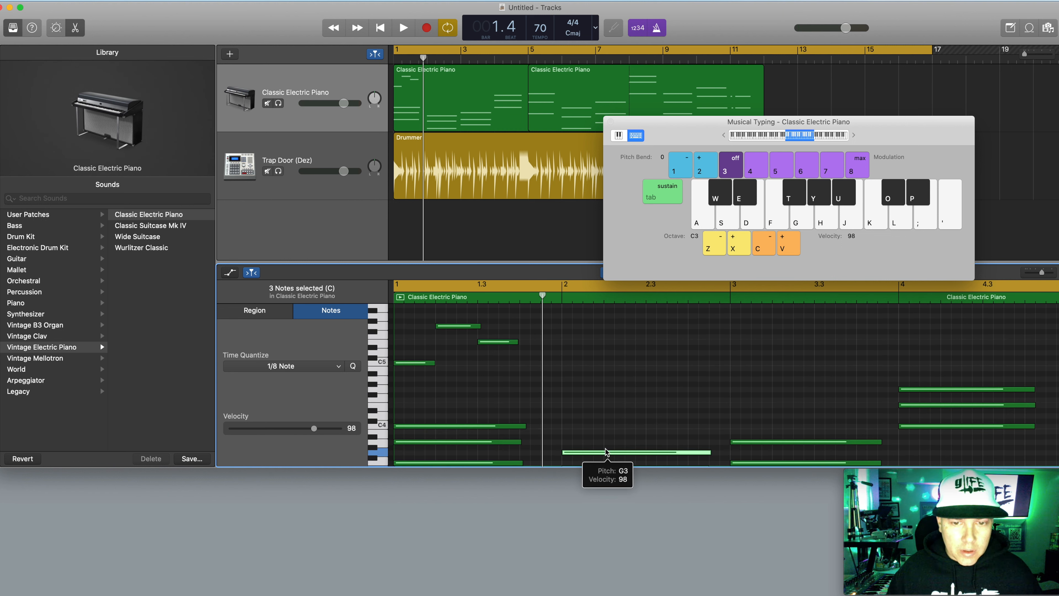
scroll(599, 429, "down", 2)
scroll(600, 432, "down", 1)
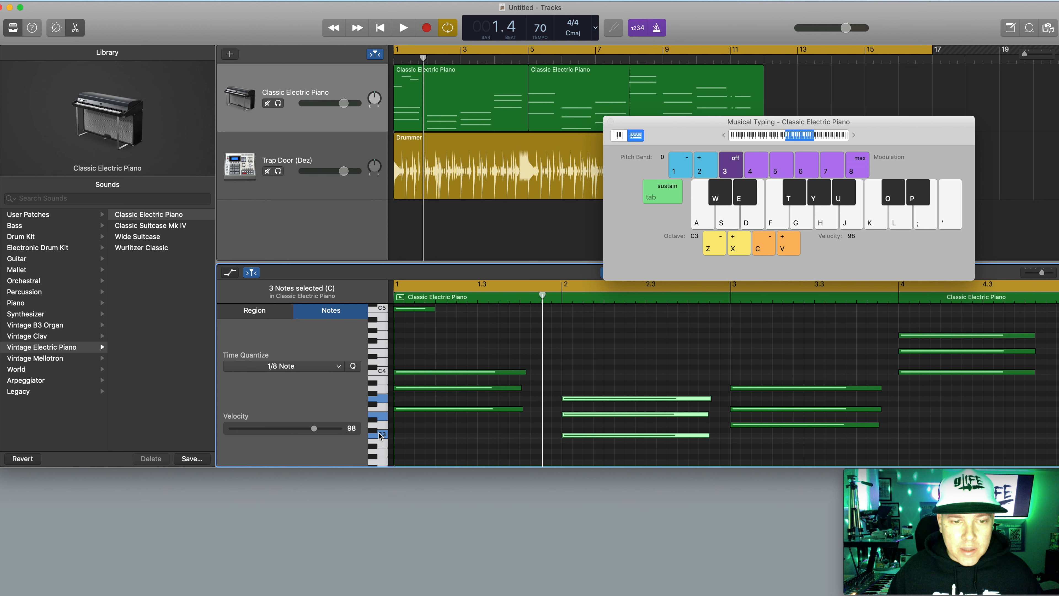
left_click(595, 436)
left_click_drag(595, 437, 592, 325)
scroll(589, 339, "up", 3)
left_click_drag(574, 366, 577, 363)
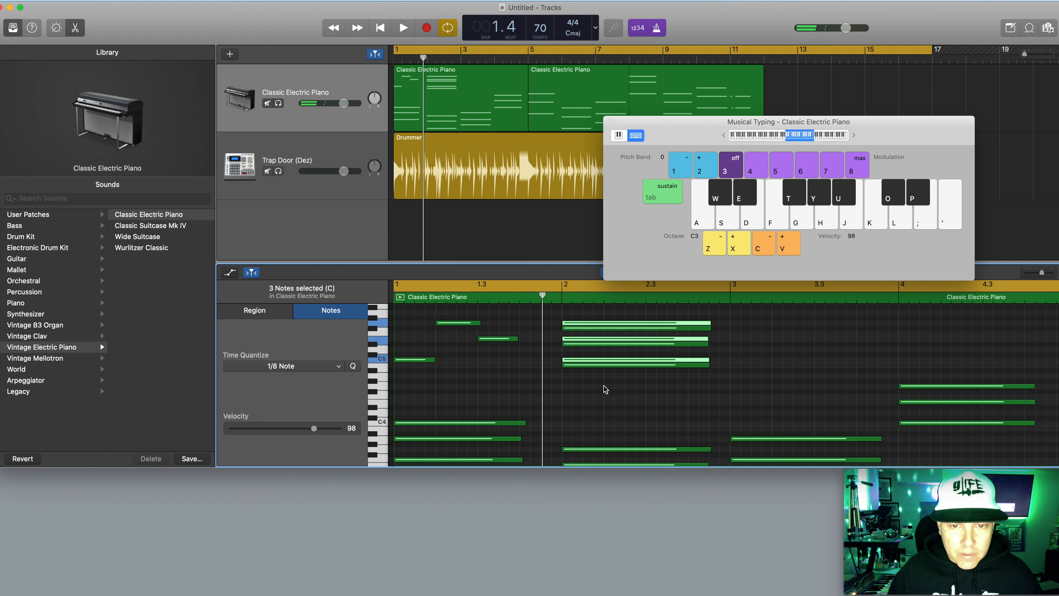
key("super+z")
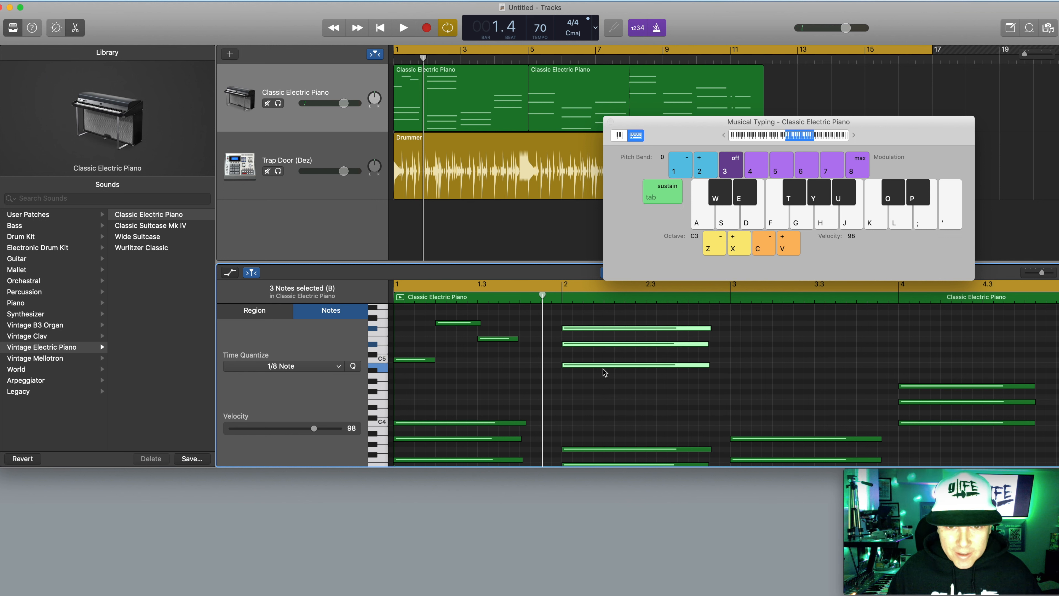
left_click_drag(604, 368, 603, 362)
scroll(485, 414, "up", 2)
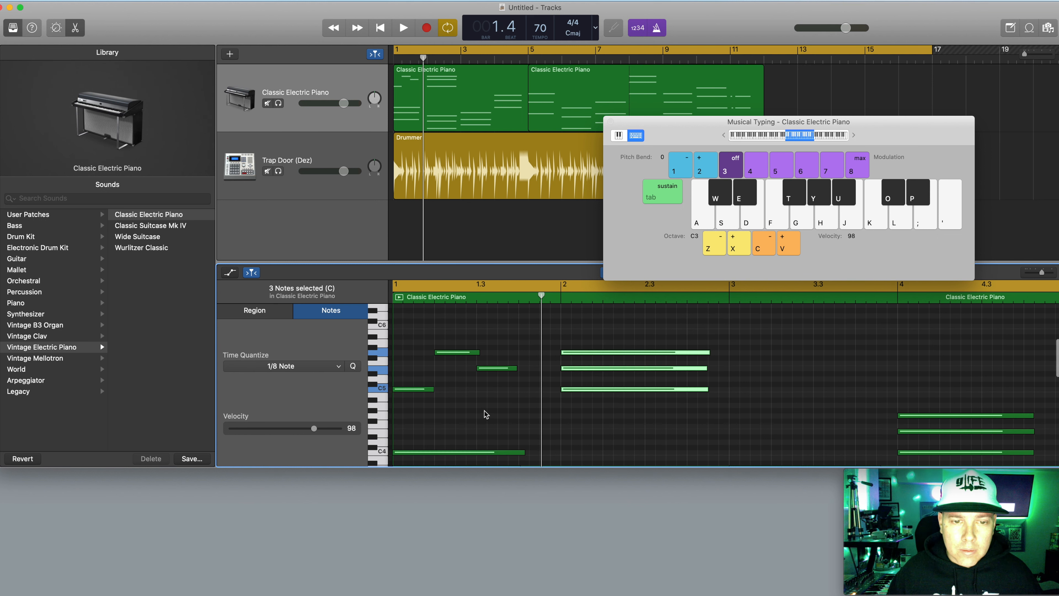
Copy the bar 1 chord two octaves up to F5, A5 and C6
scroll(477, 423, "down", 2)
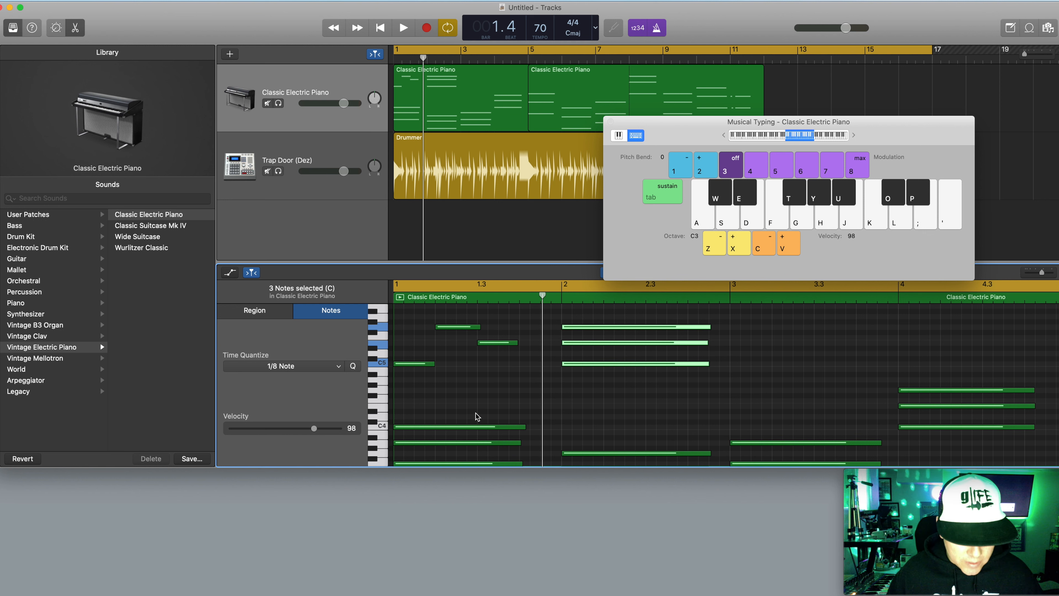
left_click_drag(476, 412, 466, 479)
scroll(468, 421, "up", 10)
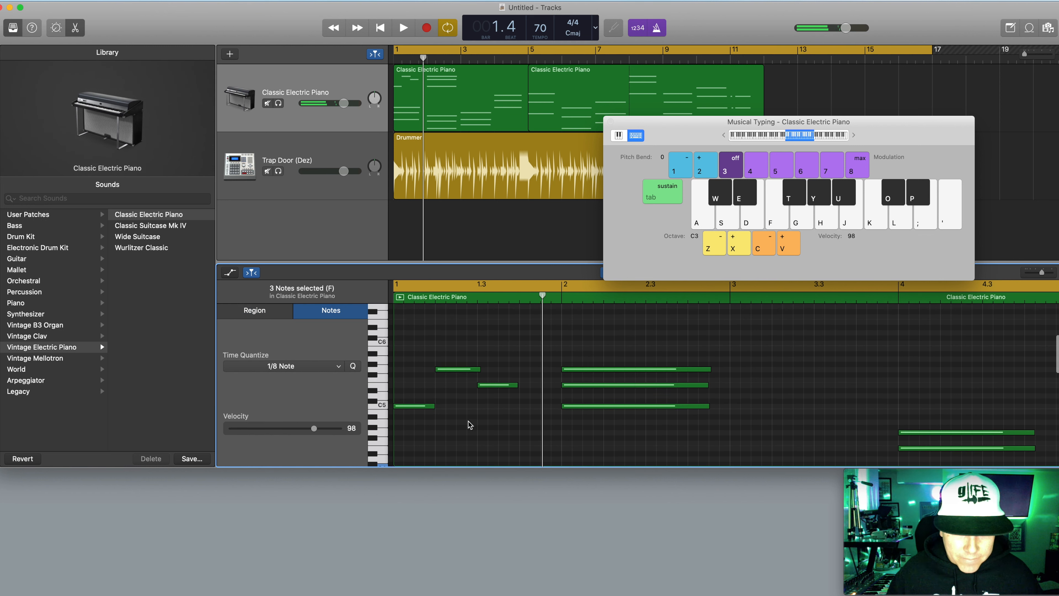
scroll(462, 459, "down", 2)
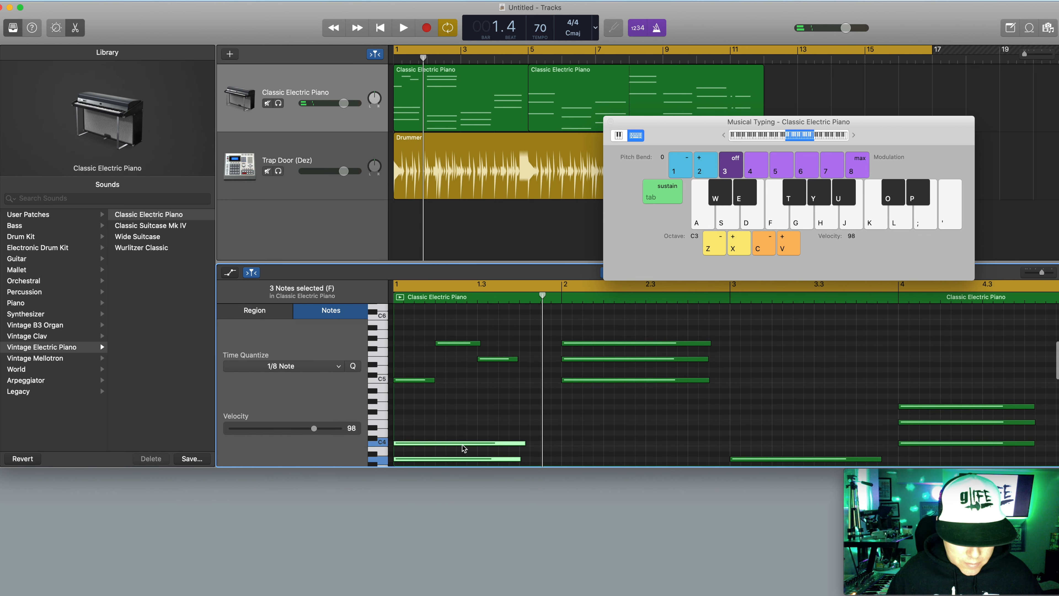
left_click_drag(464, 448, 461, 316)
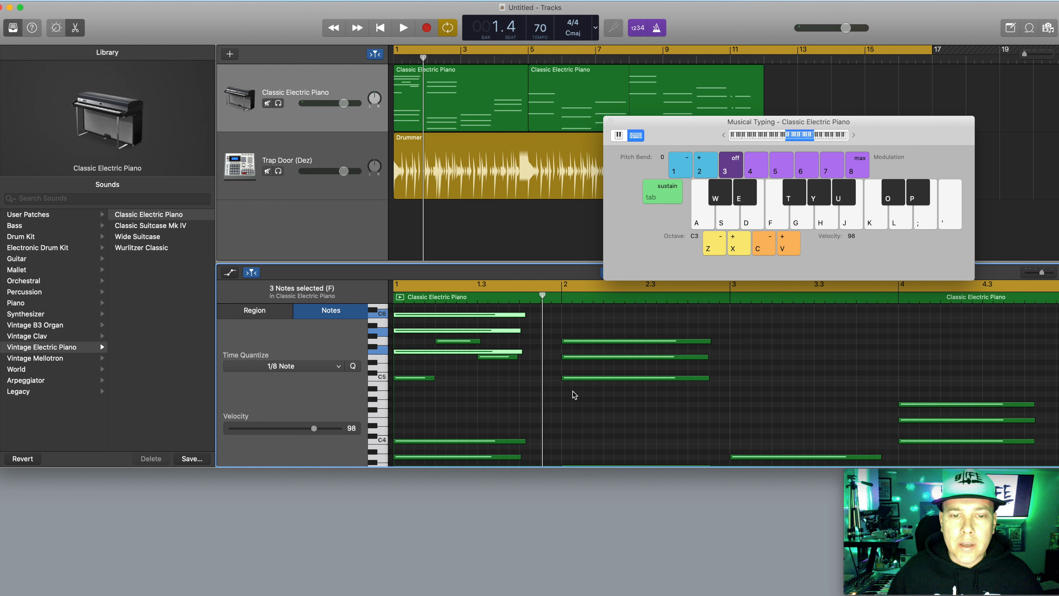
Delete the copied upper chord in bar 2
left_click_drag(589, 392, 588, 336)
key("Delete")
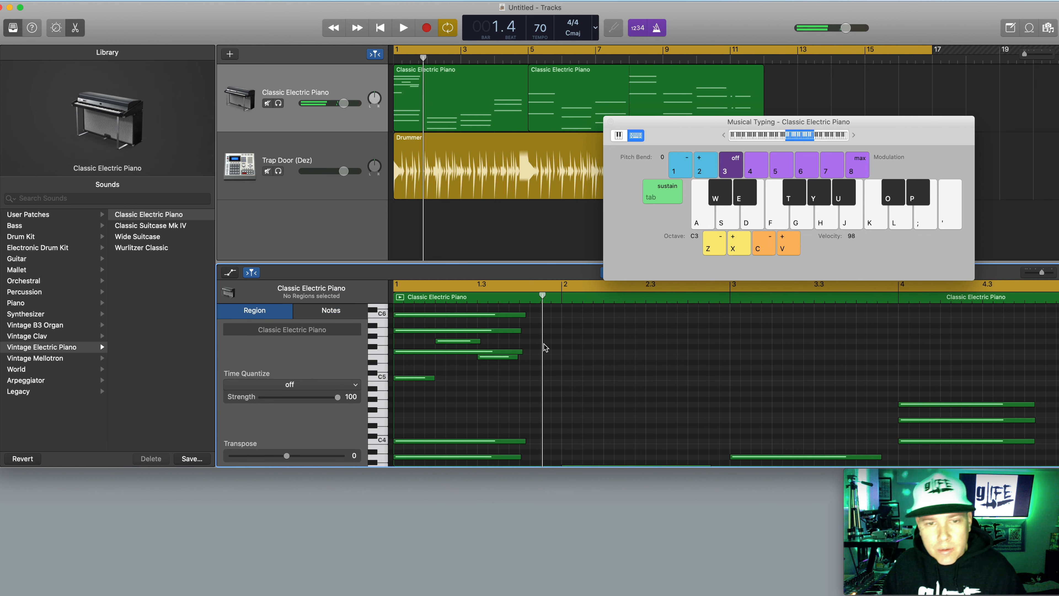
Audition keys between C5 and C6, and draw a G5 note on beat 4 of bar 1 and a C5 note at the start of bar 2
left_click(384, 378)
left_click(383, 358)
left_click(383, 351)
left_click(383, 341)
left_click(383, 329)
left_click(383, 314)
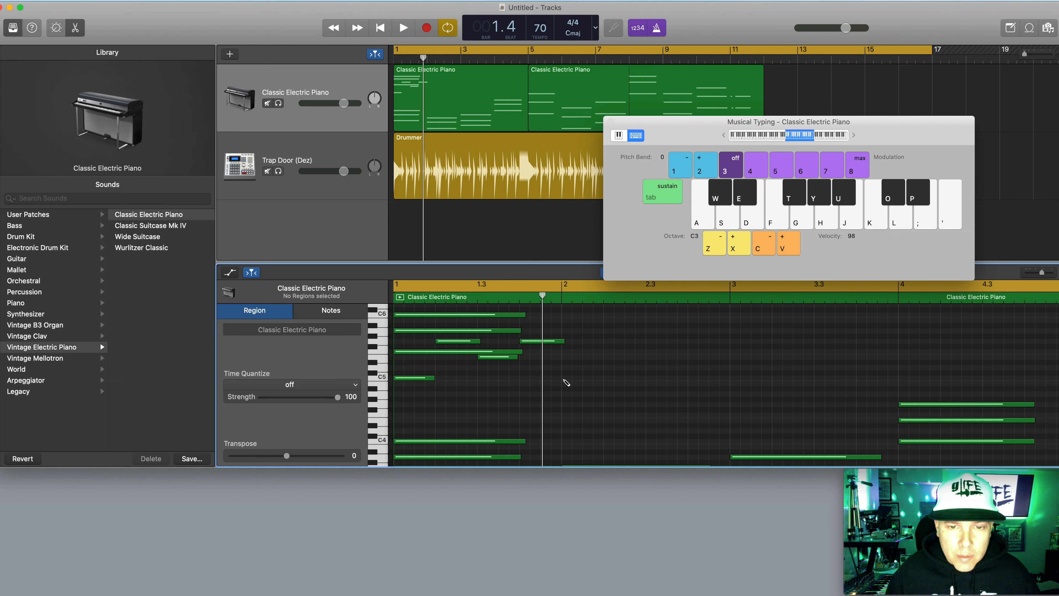
left_click(563, 379, "super")
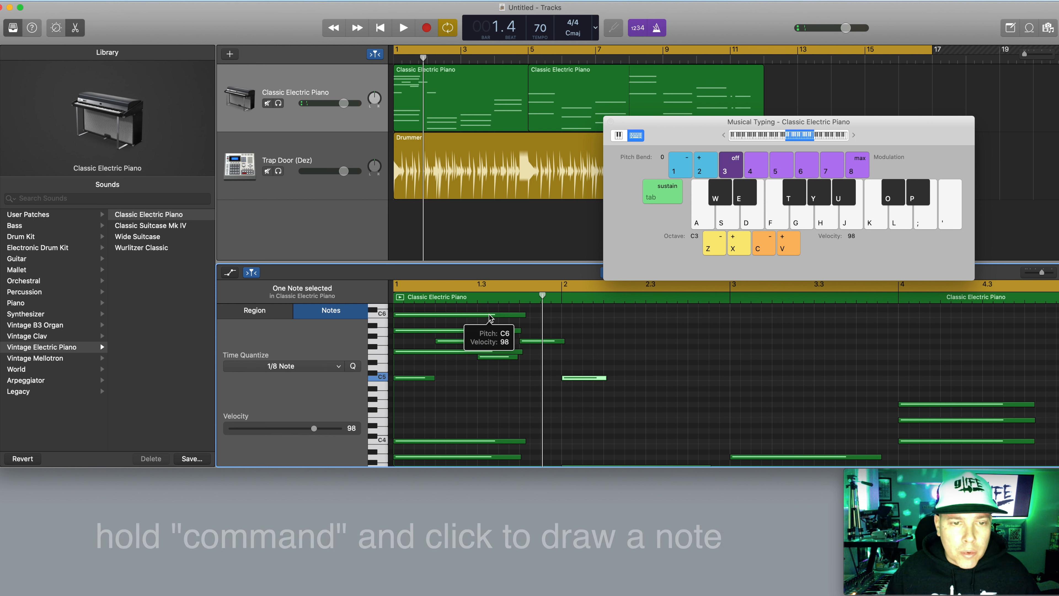
Move the high F5, A5 and C6 chord notes from bar 1 into bar 2 and play the melody
left_click_drag(489, 315, 659, 315)
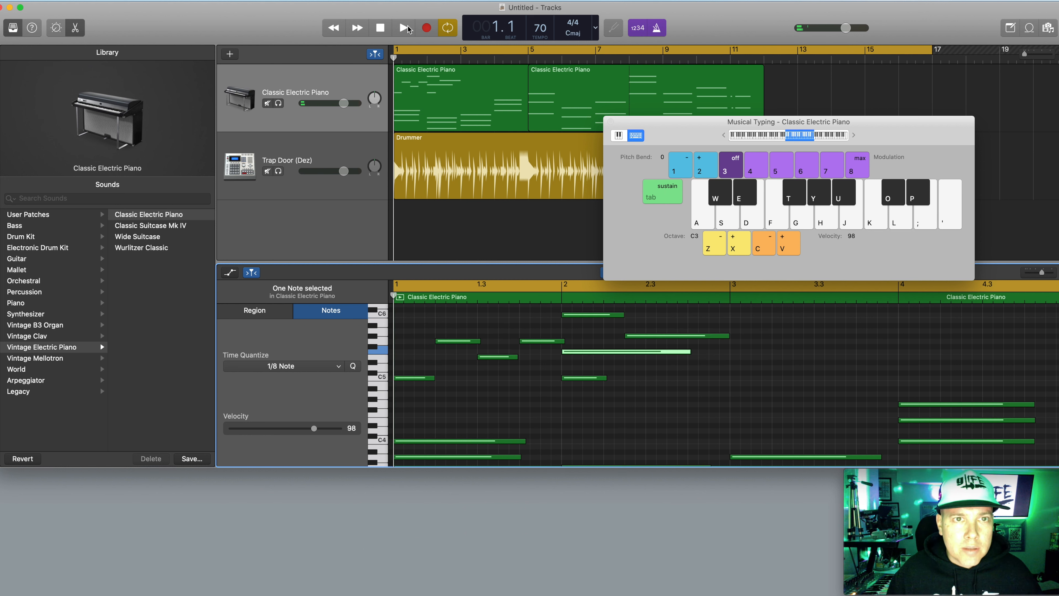
key("space")
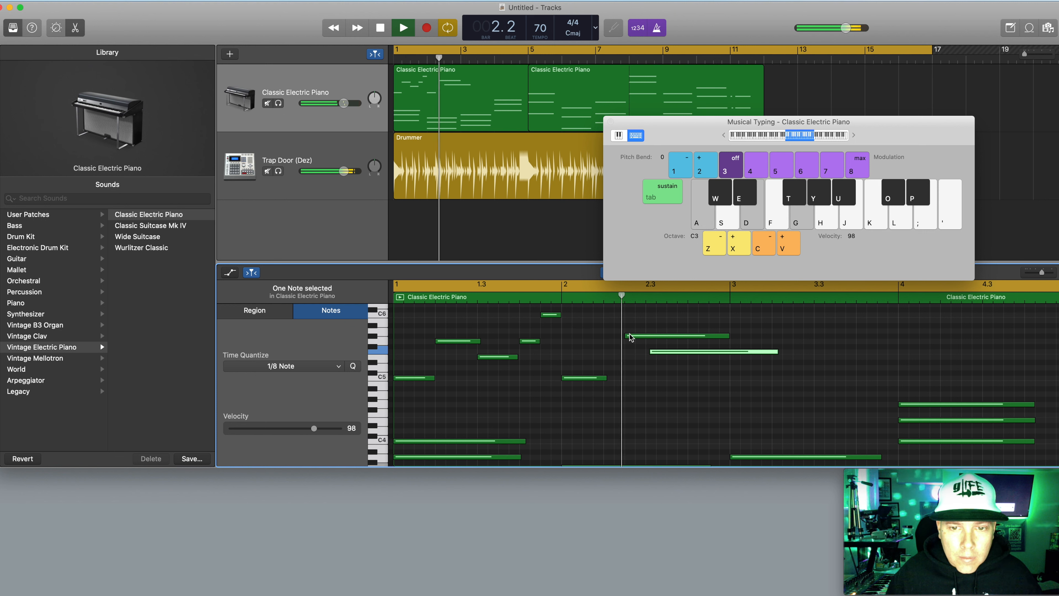
Shape the bar 2 melody with short F5 and E5 notes on beat 2 and a copy of the bar 1 G5 note on beat 3
left_click_drag(497, 358, 627, 359)
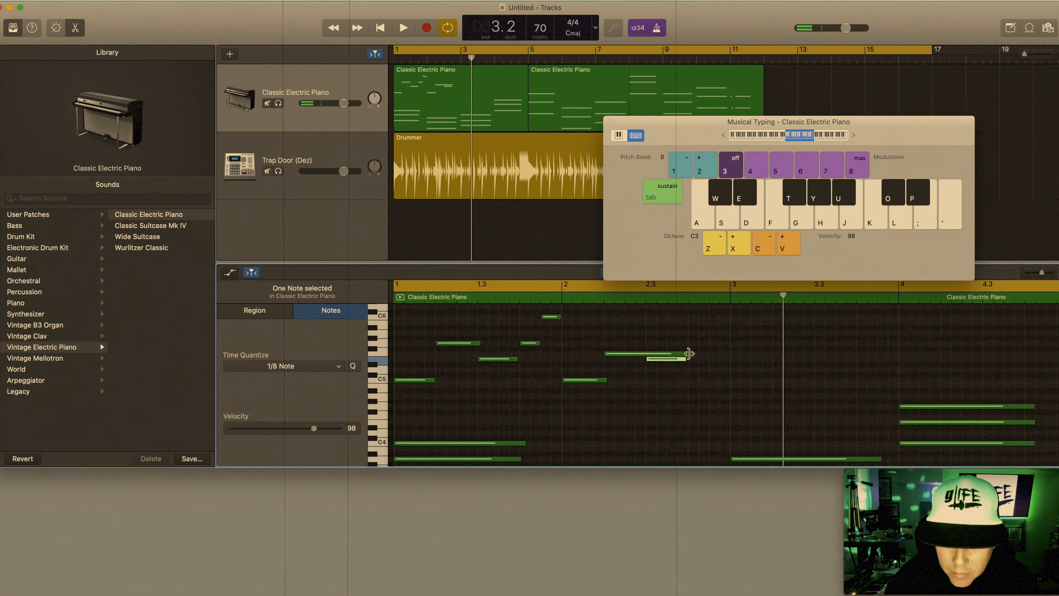
left_click_drag(643, 354, 623, 354)
left_click_drag(682, 359, 645, 359)
left_click_drag(466, 344, 676, 346)
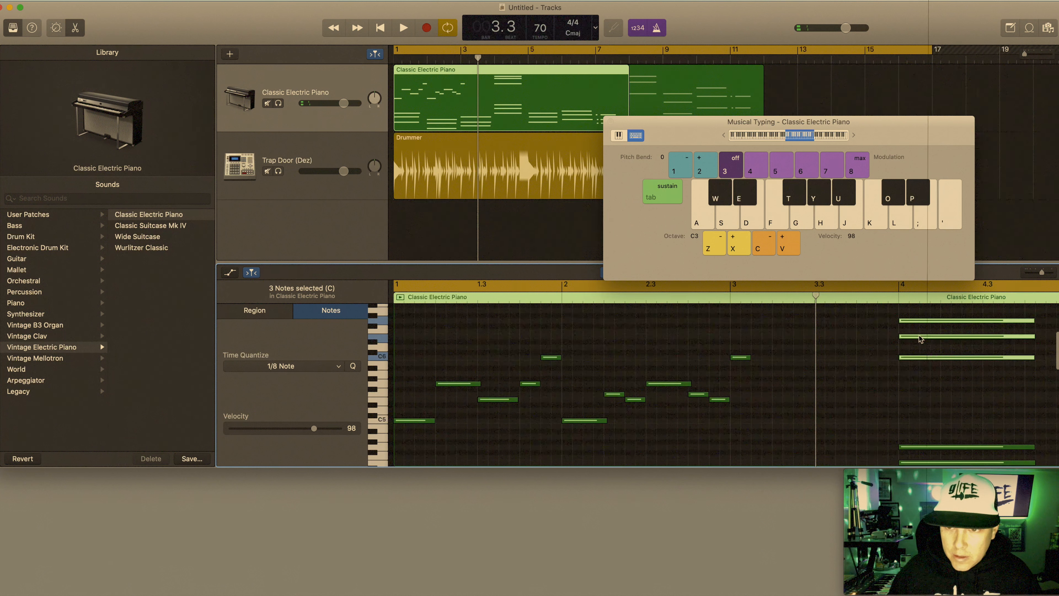
Try a raised copy of the bar 4 chord at C5, E5 and G5, undo it, and play from the start
left_click_drag(938, 446, 938, 383)
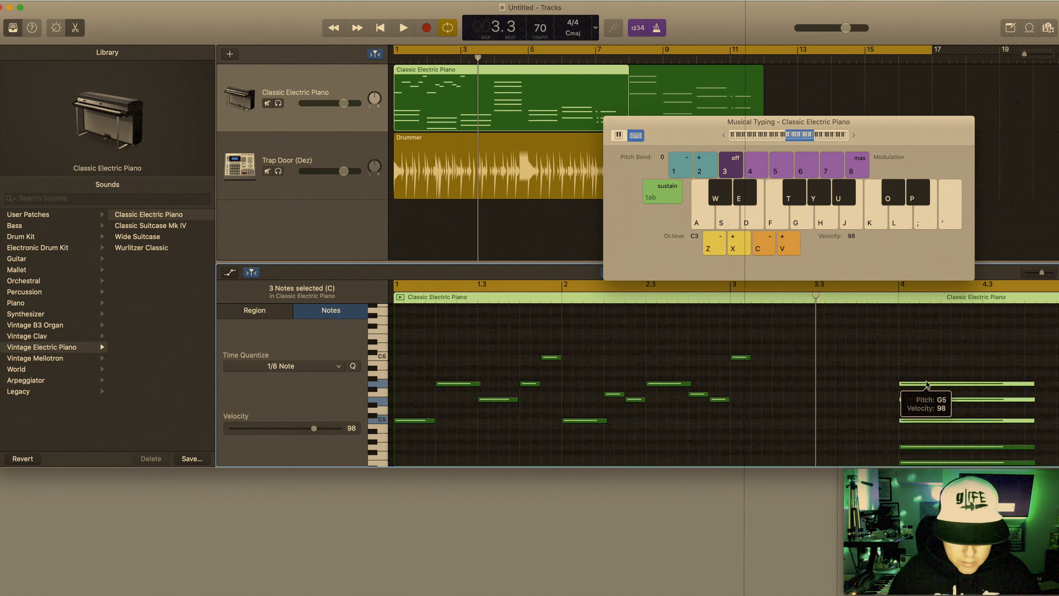
key("super+z")
key("Return")
key("space")
key("space")
Continue bar 3 with a one-beat C6, a G5 on beat 2, and F5 and E5 on beat 3, and play from the start
left_click_drag(664, 357, 693, 384)
left_click(688, 378, "super")
key("Return")
key("space")
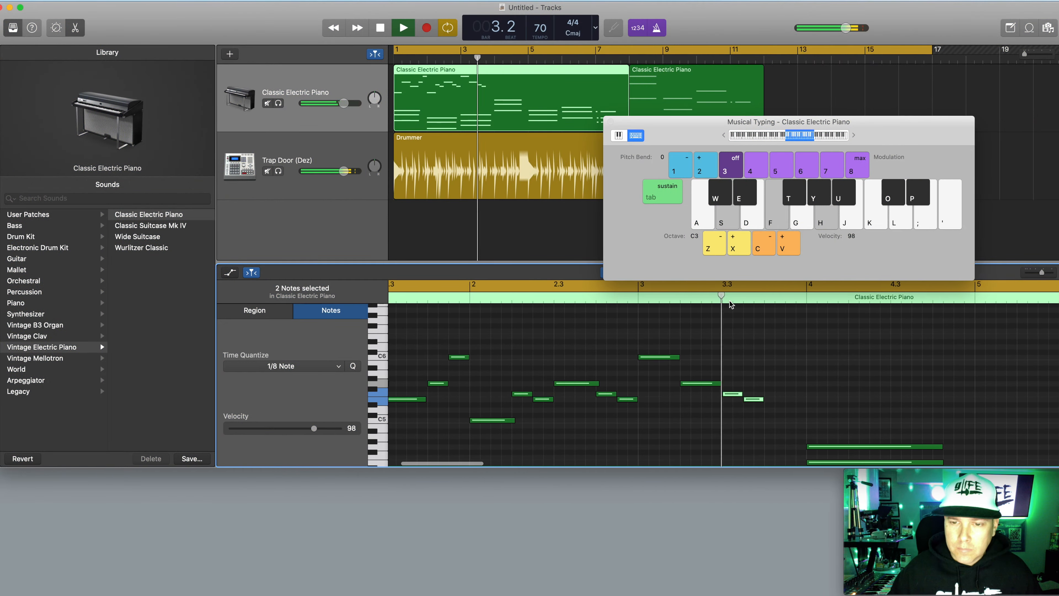
Draw short G5 and C6 notes on beat 4 of bar 3, adjust their lengths, and play the passage
key("space")
left_click(726, 382, "super")
mouse_move(743, 383)
left_mouse_down()
mouse_move(752, 383)
mouse_move(742, 382)
left_mouse_up()
left_click(757, 357, "super")
left_click_drag(765, 358, 755, 357)
left_click_drag(773, 357, 764, 357)
left_click_drag(721, 296, 717, 296)
key("space")
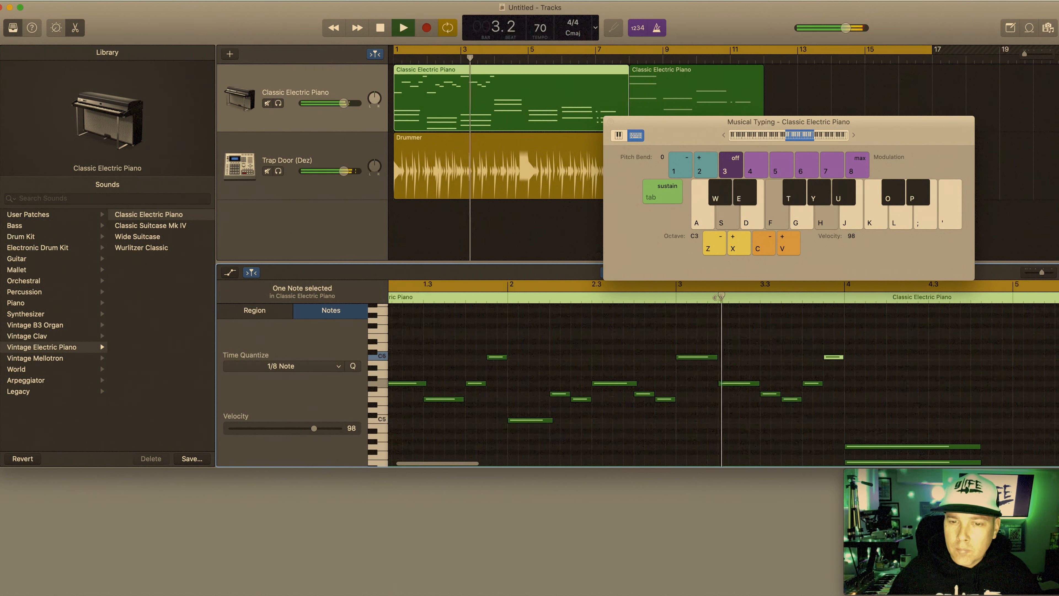
key("space")
mouse_move(617, 358)
left_mouse_down()
mouse_move(644, 359)
mouse_move(634, 359)
left_mouse_up()
key("super+z")
scroll(559, 411, "left", 5)
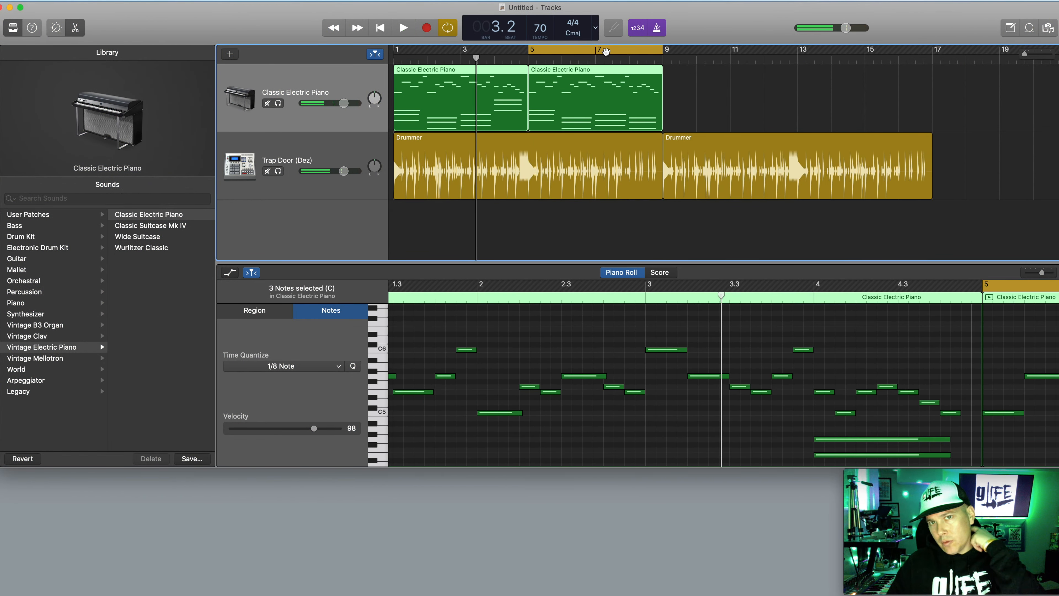
Switch the bars 5 to 9 cycle area off and on, and play the looped second region
left_click(606, 52)
left_click(606, 52)
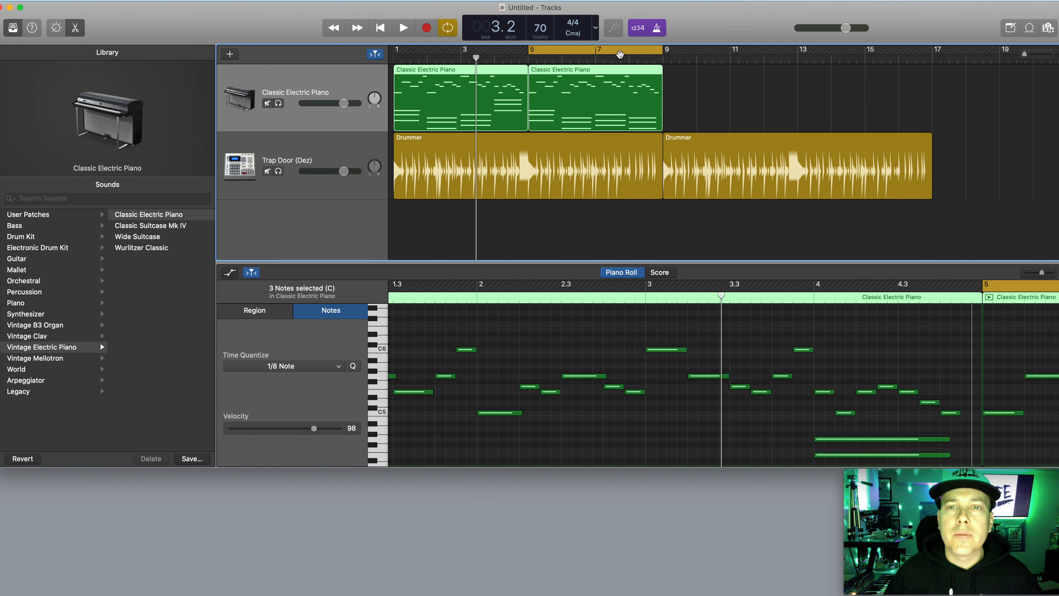
left_click(649, 53)
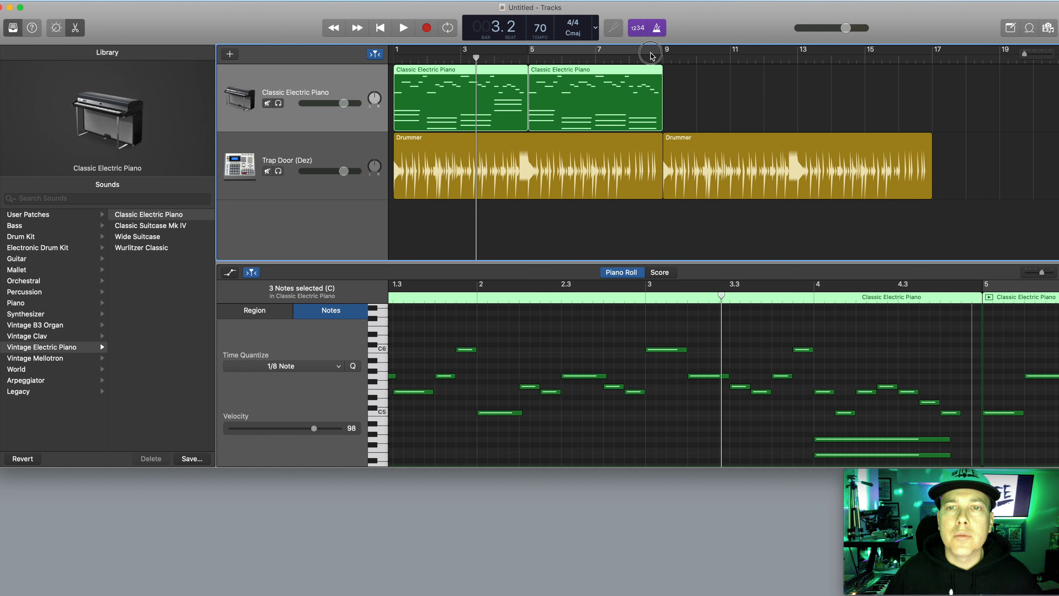
left_click(650, 52)
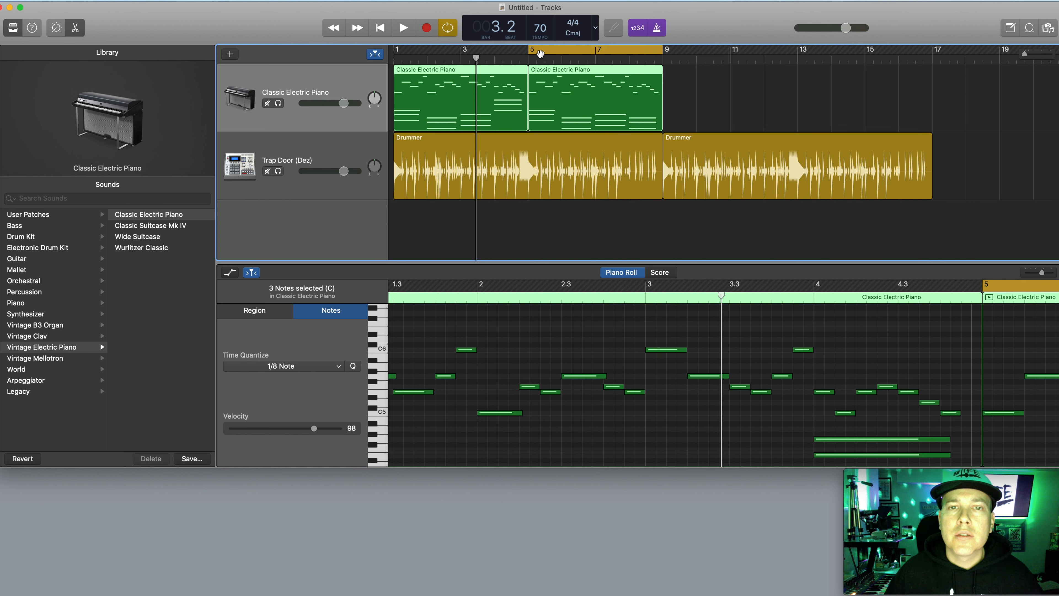
key("space")
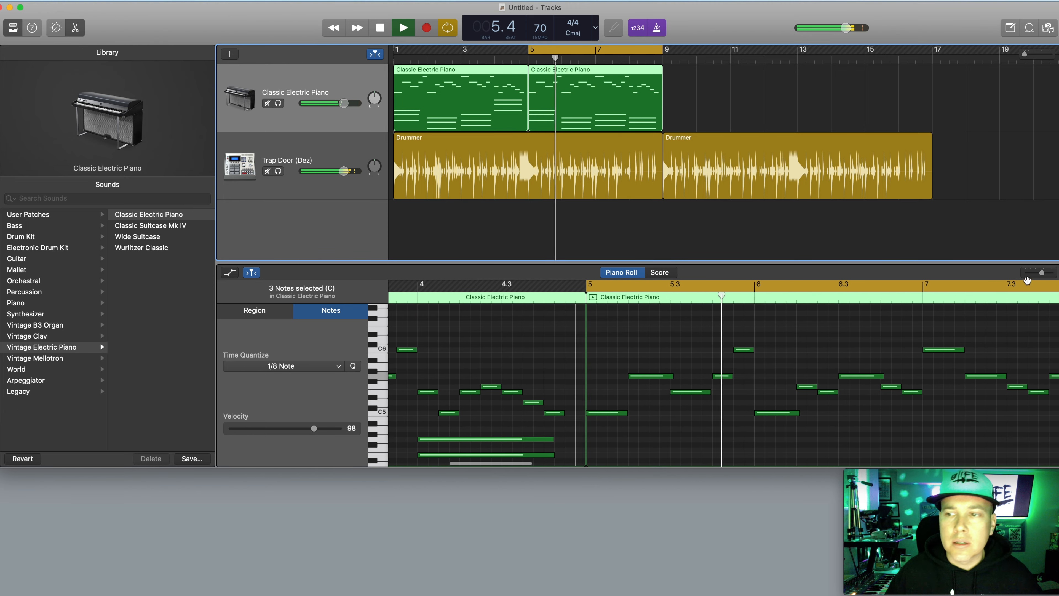
Add E6, F6 and C6 notes over bars 5 and 6, place another C6 just before bar 7, and undo the last shift
left_click_drag(1041, 272, 1036, 274)
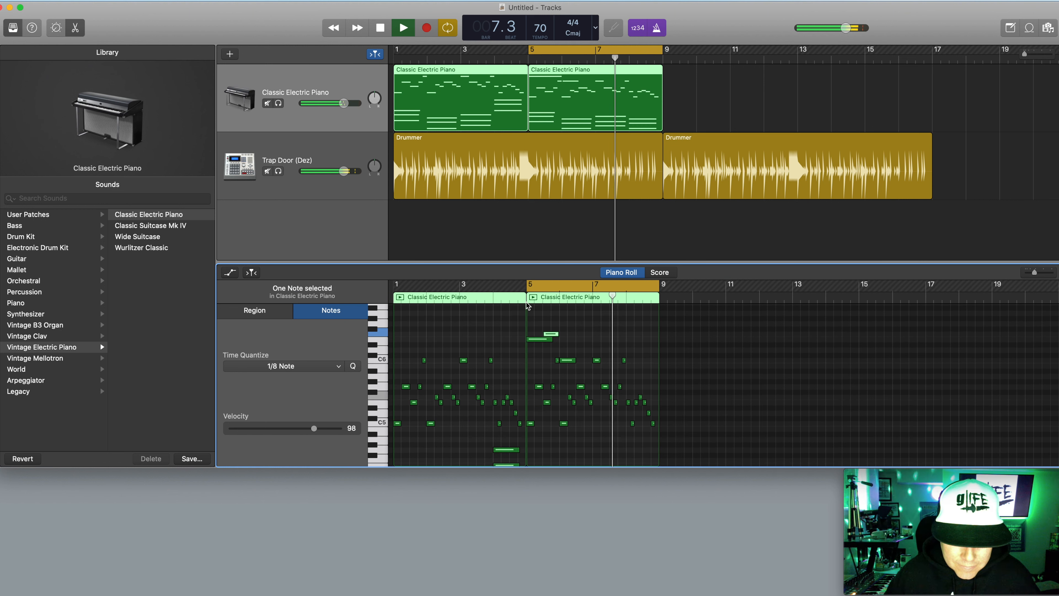
key("space")
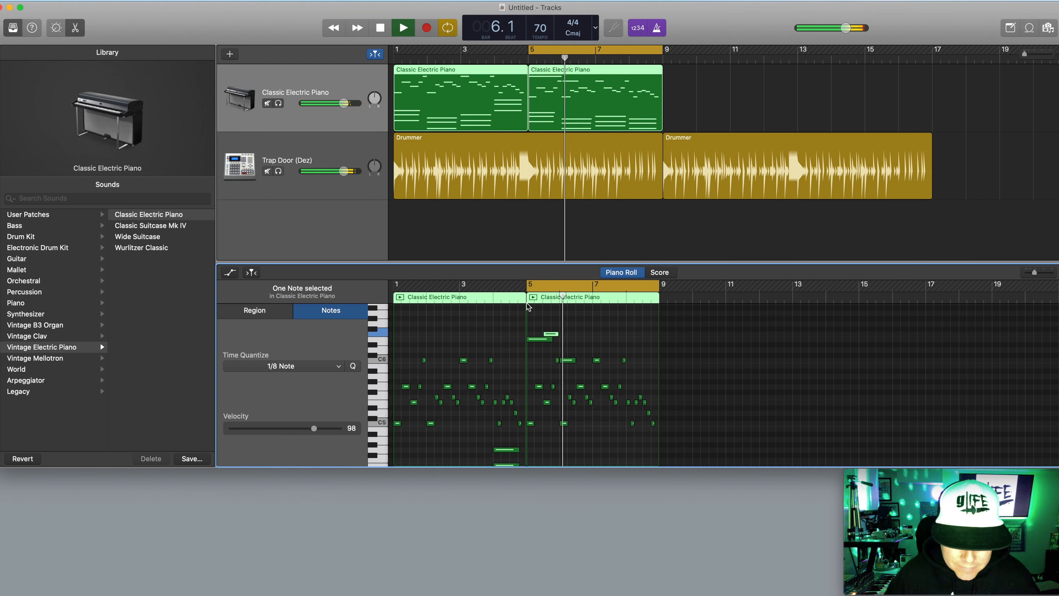
left_click_drag(596, 360, 588, 360)
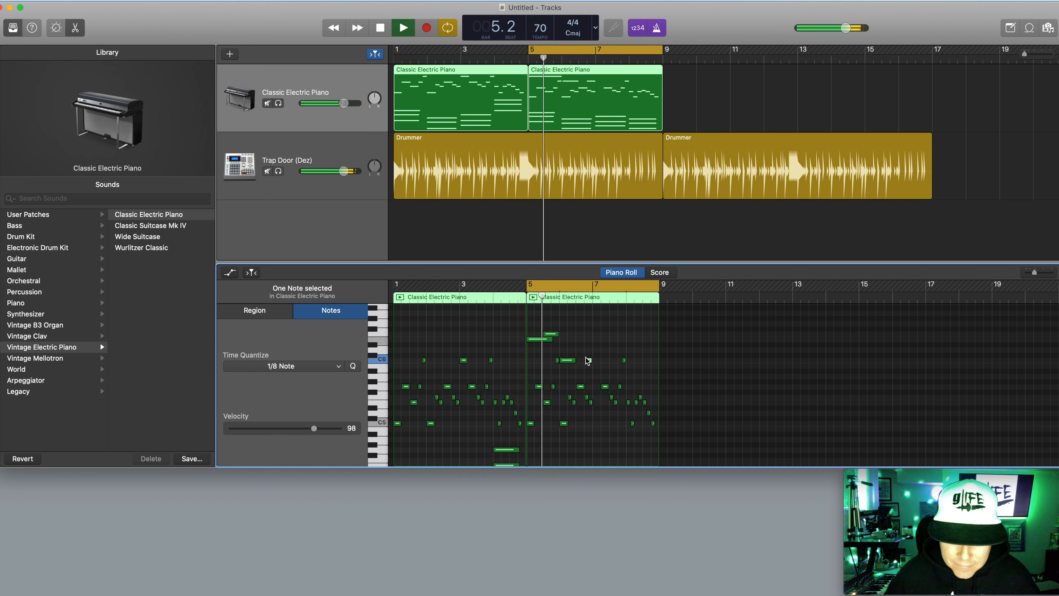
left_click_drag(589, 362, 585, 361)
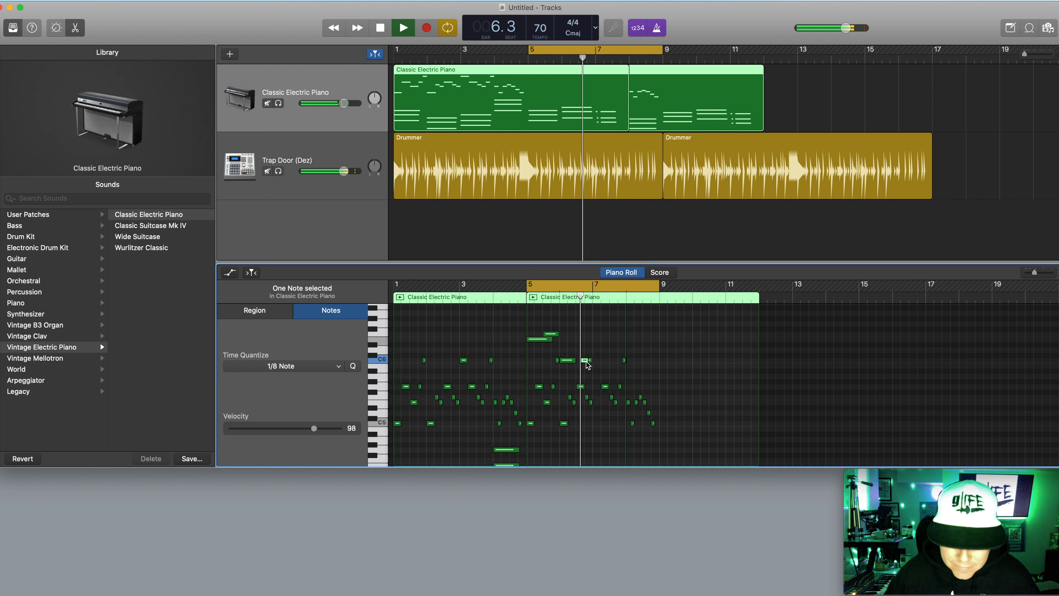
key("super+z")
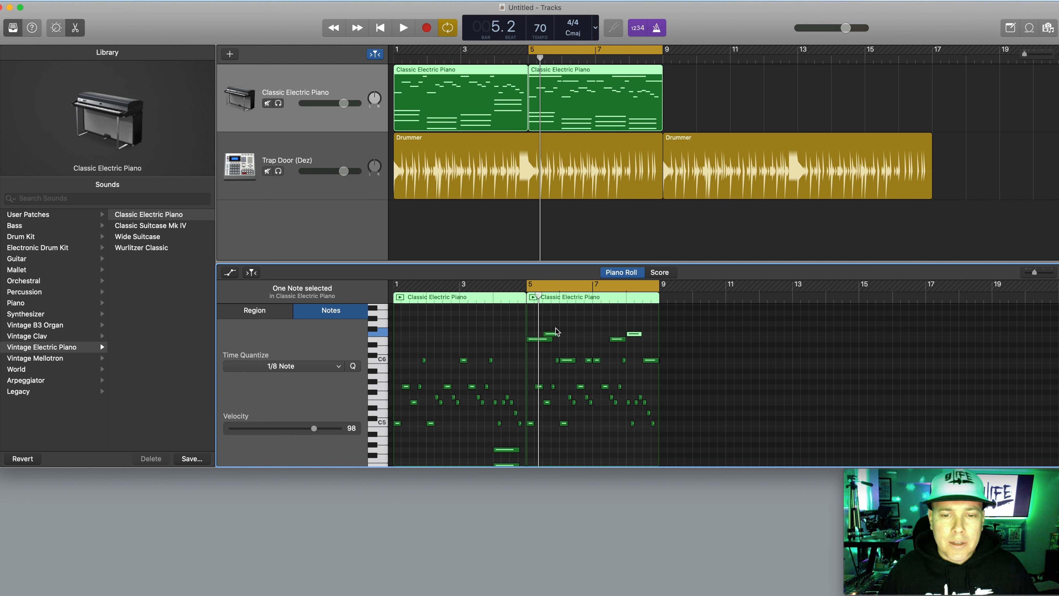
Turn off the cycle area and return the playhead to the start of the project
scroll(555, 425, "down", 8)
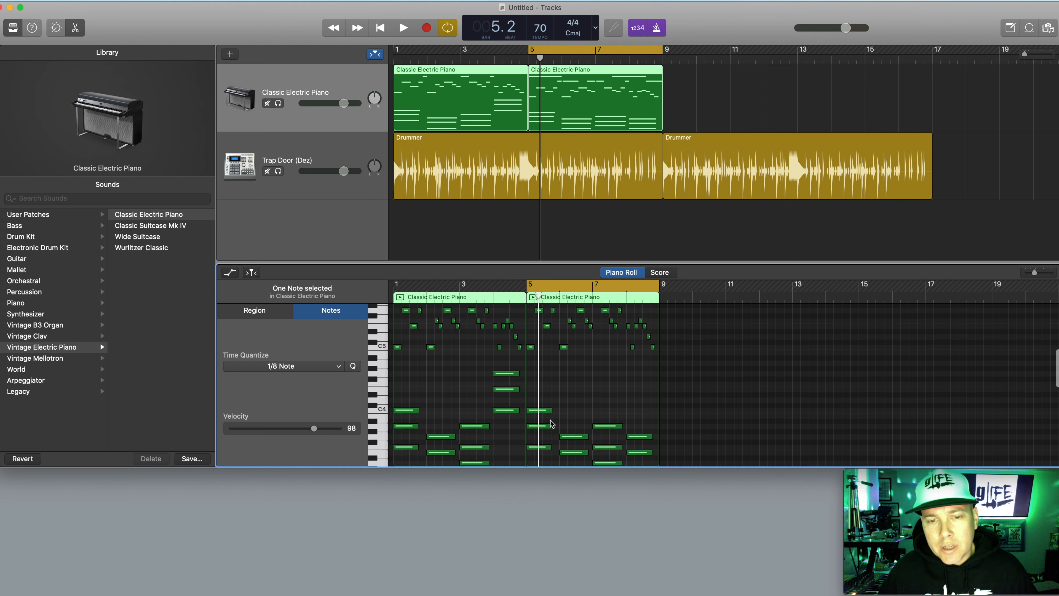
scroll(541, 415, "up", 2)
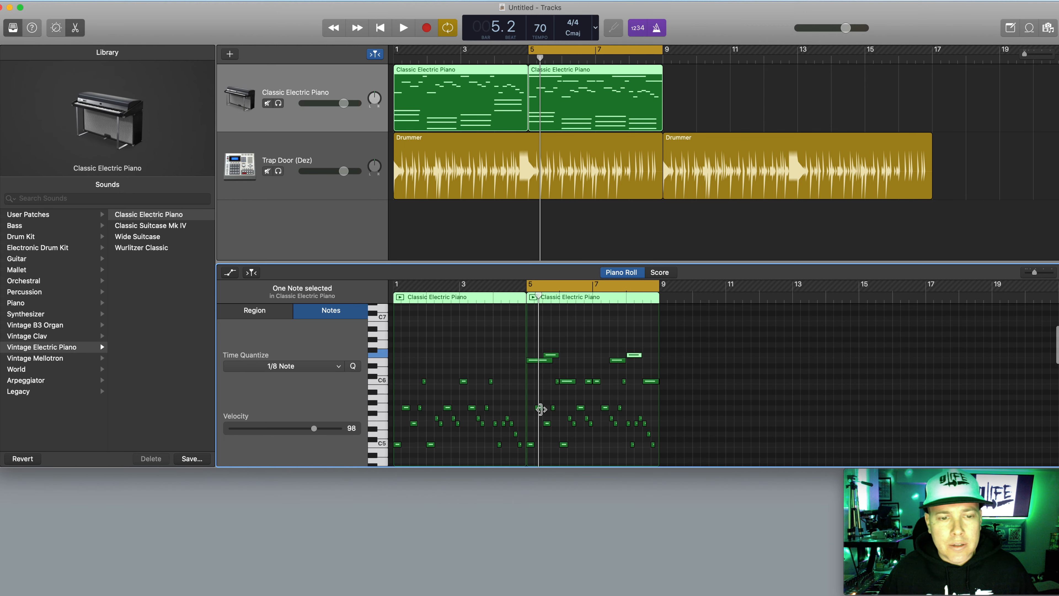
left_click(567, 55)
left_click(380, 27)
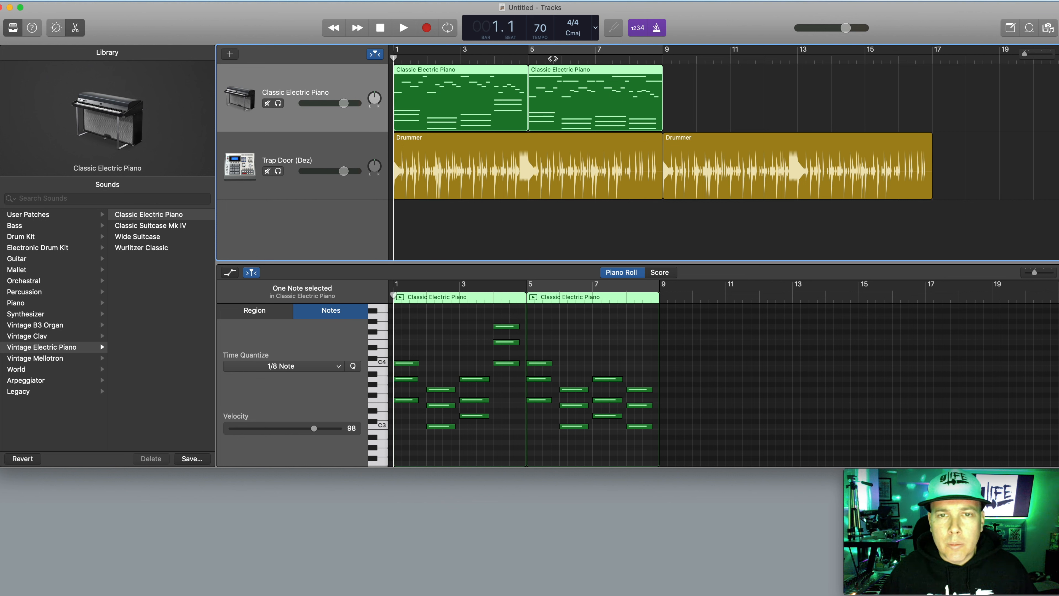
Delete the second drummer region starting at bar 9 and play the opening of the project briefly
left_click(791, 153)
key("Delete")
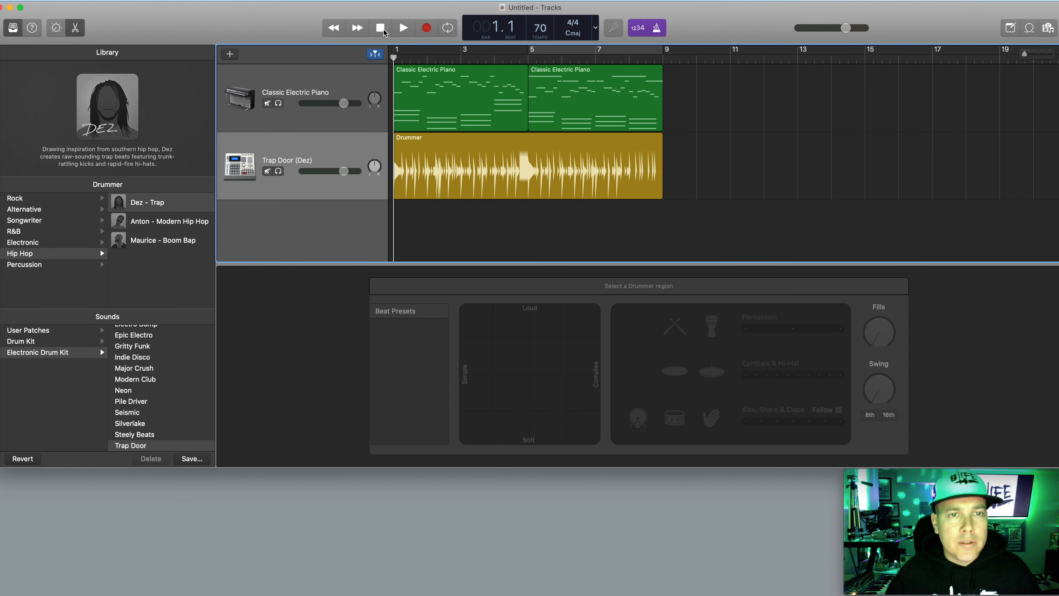
left_click(402, 28)
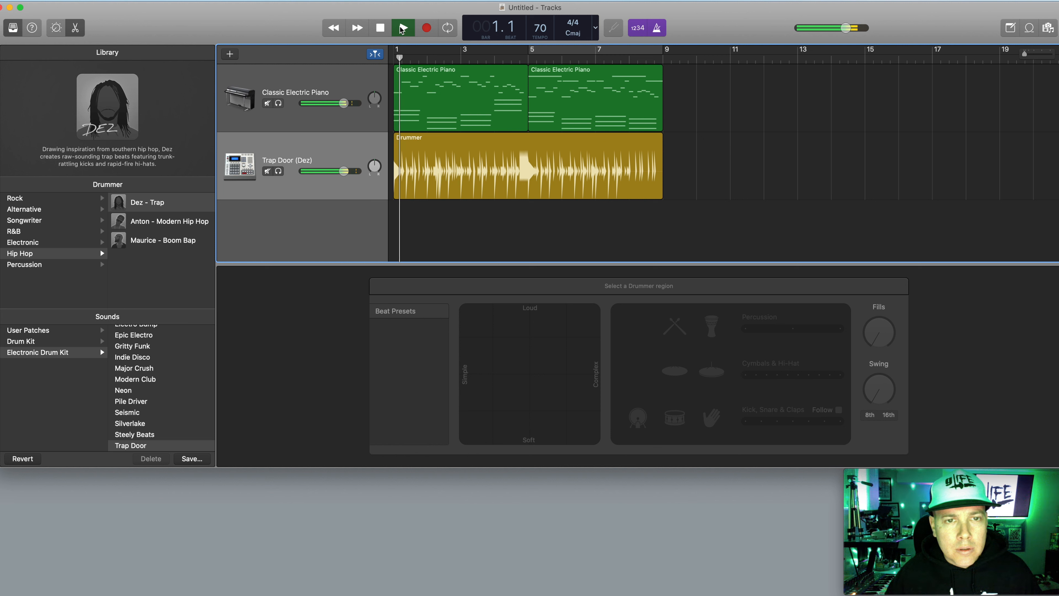
left_click(386, 31)
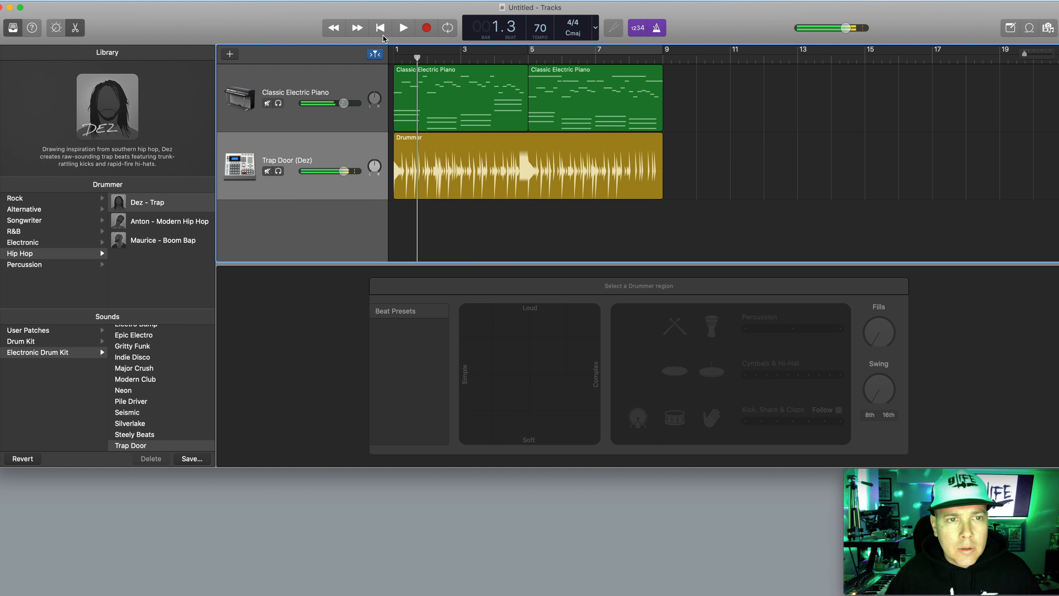
Create a new software instrument track below the Classic Electric Piano track
left_click(300, 127)
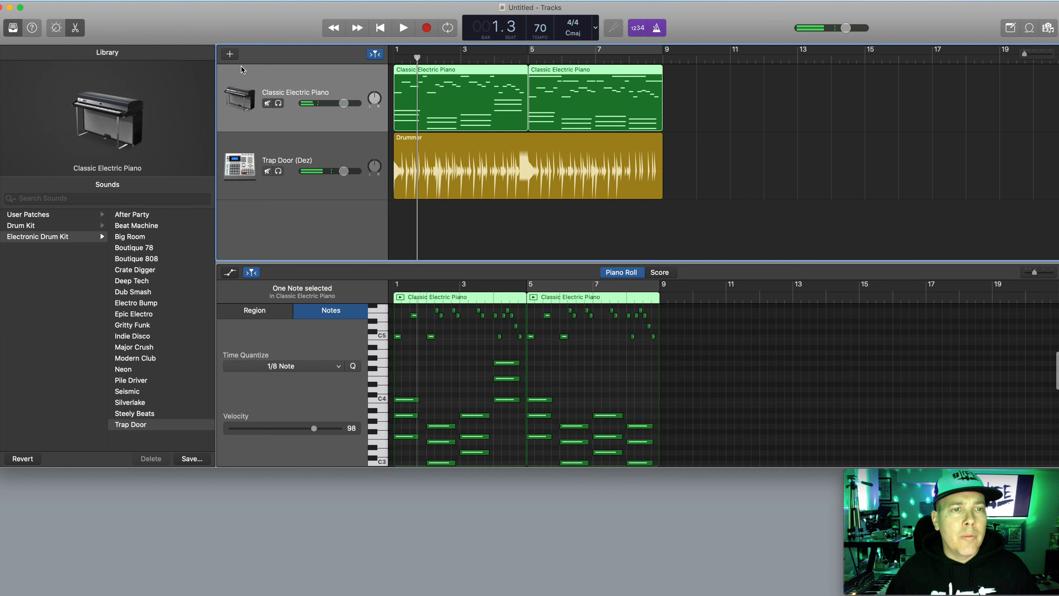
left_click(229, 54)
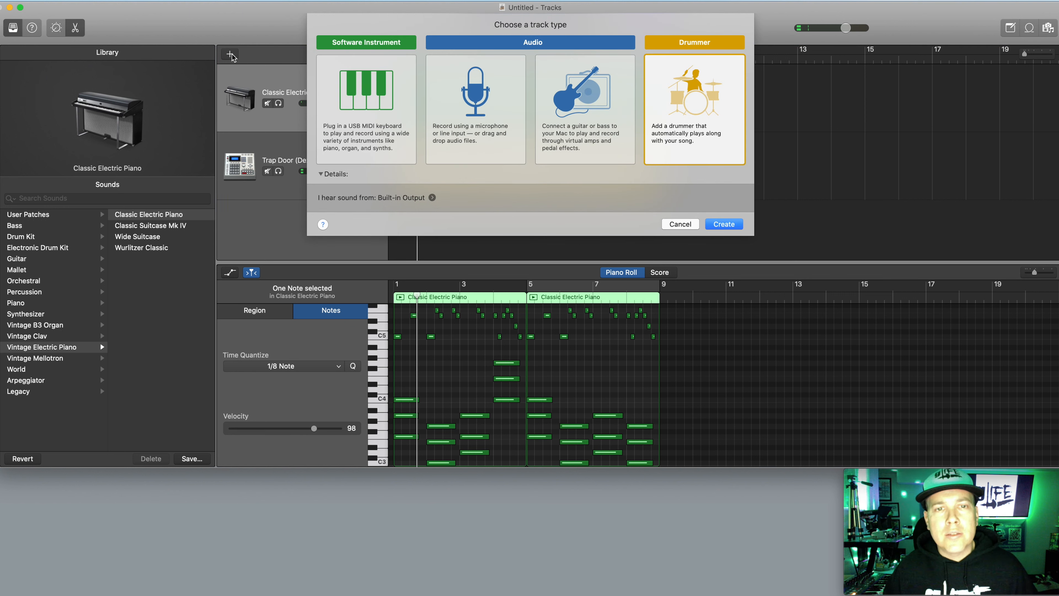
left_click(354, 95)
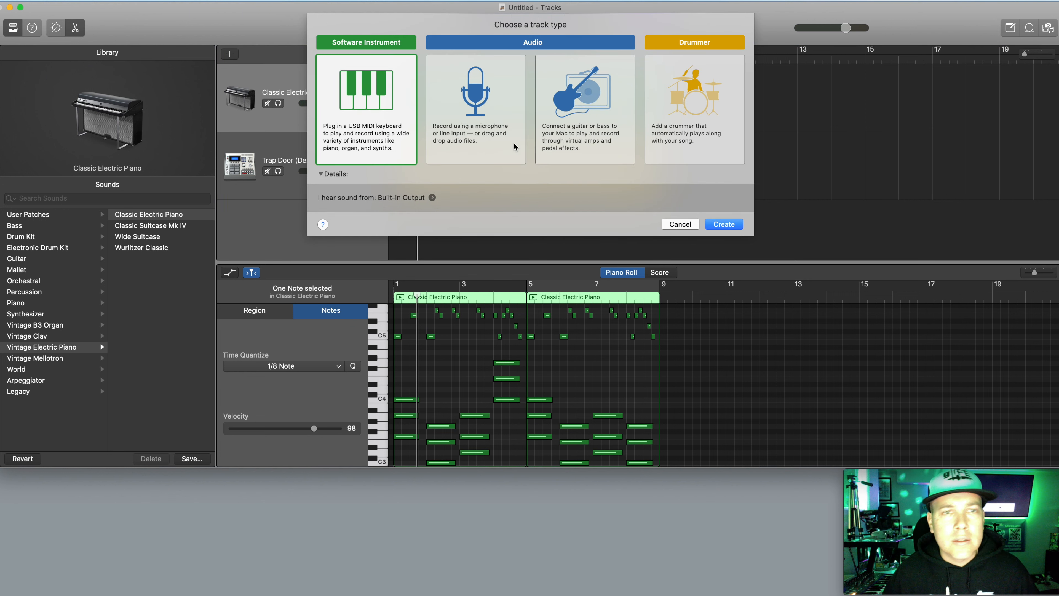
left_click(724, 224)
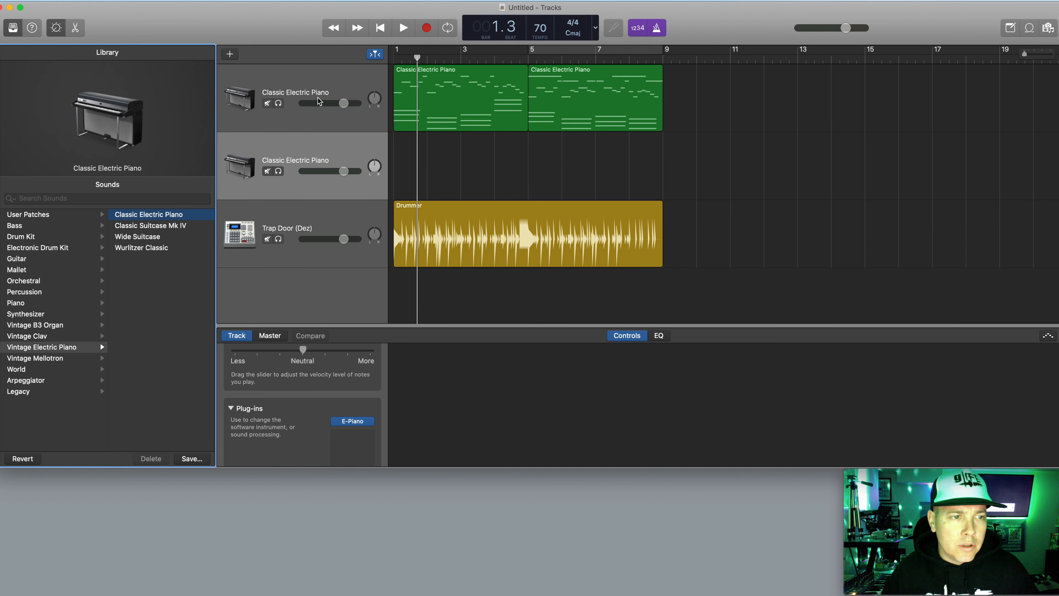
Browse the sound library for the new track to the Synthesizer bass patches
left_click(22, 225)
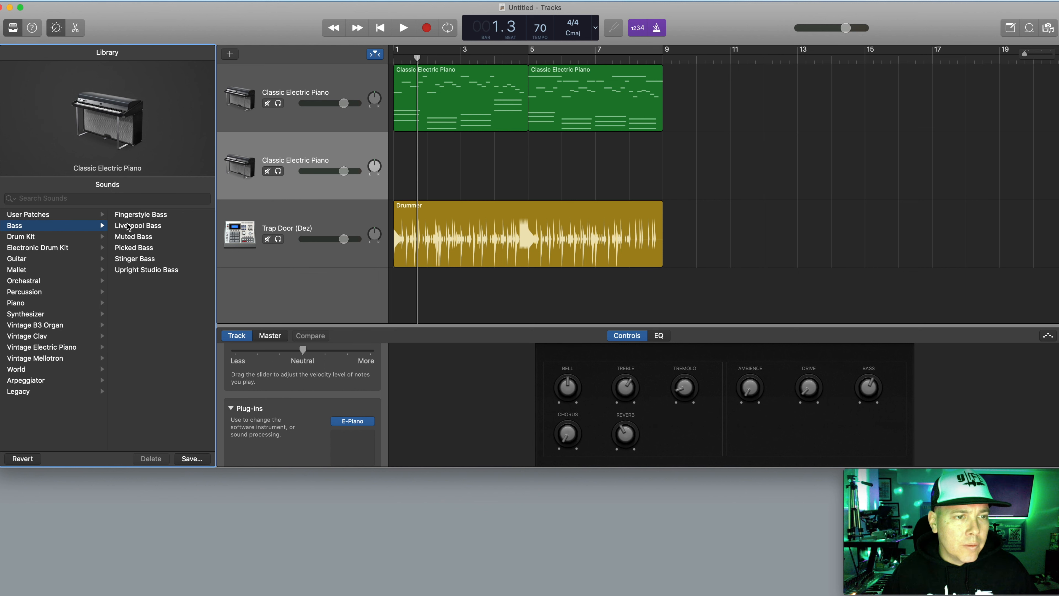
left_click(36, 315)
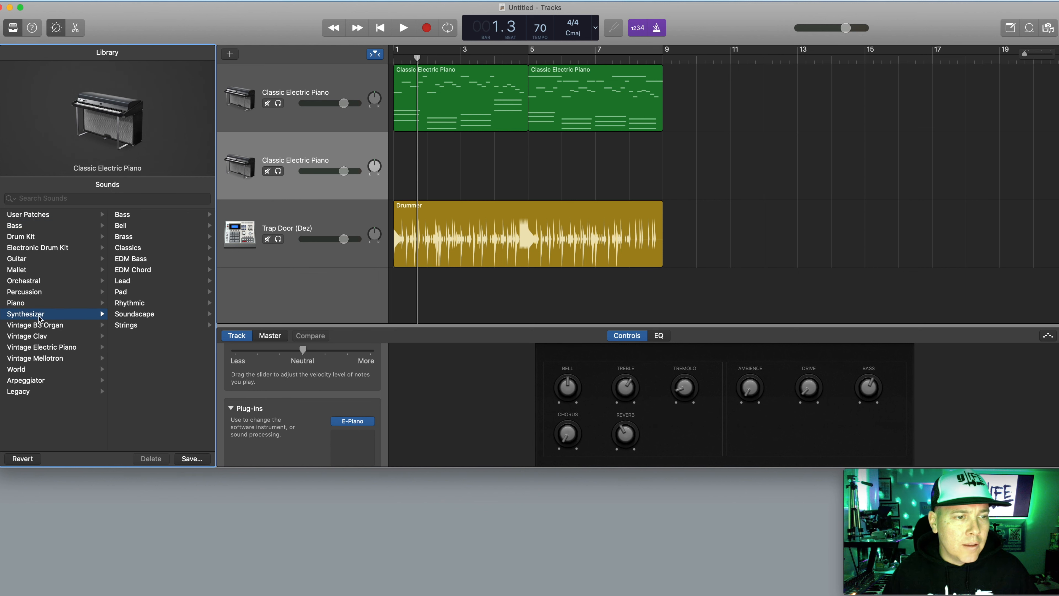
left_click(127, 215)
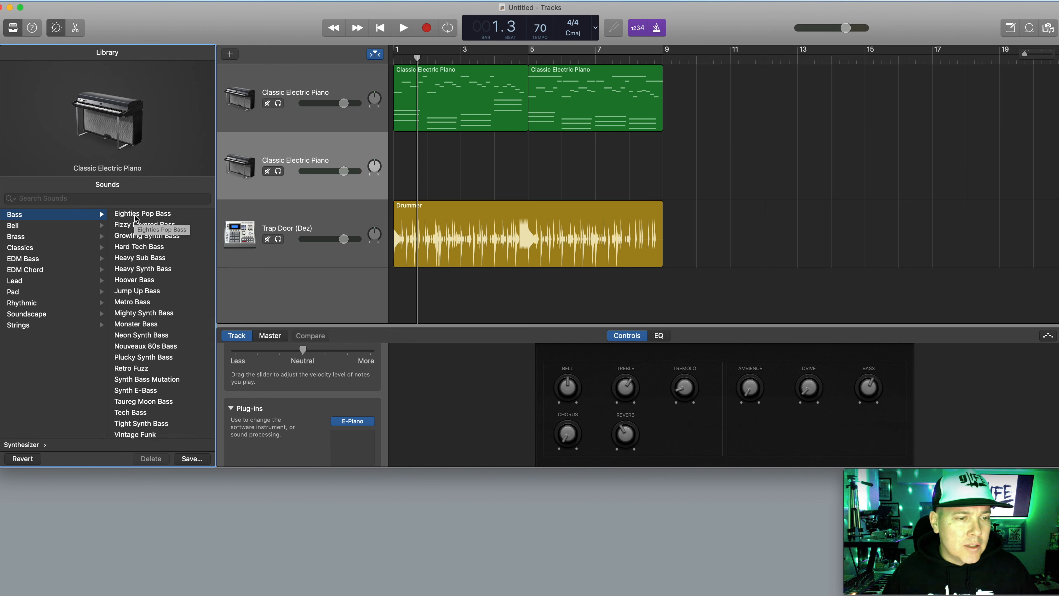
left_click(352, 421)
mouse_move(366, 429)
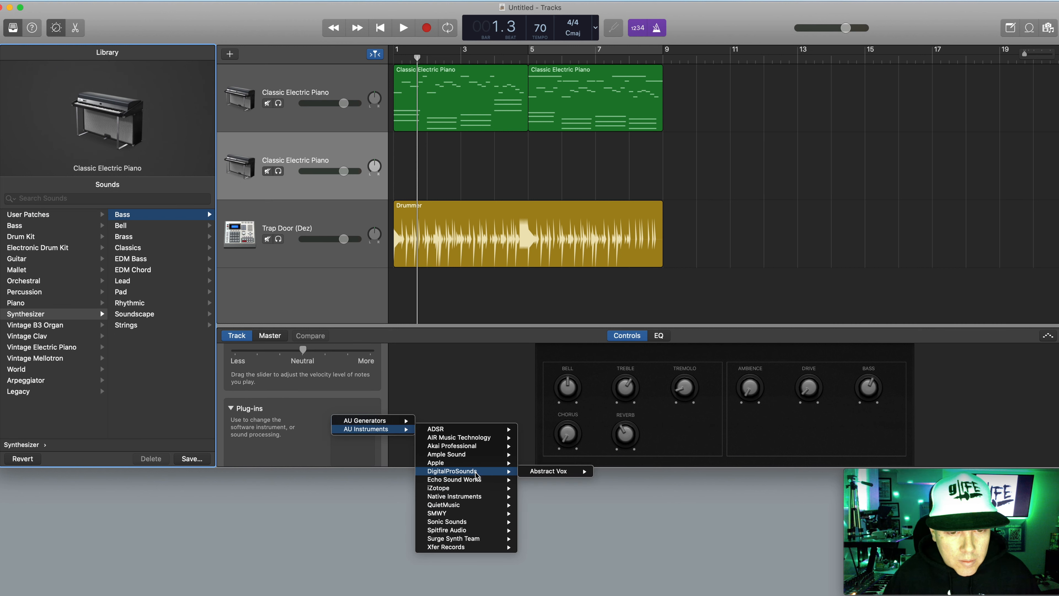
mouse_move(458, 506)
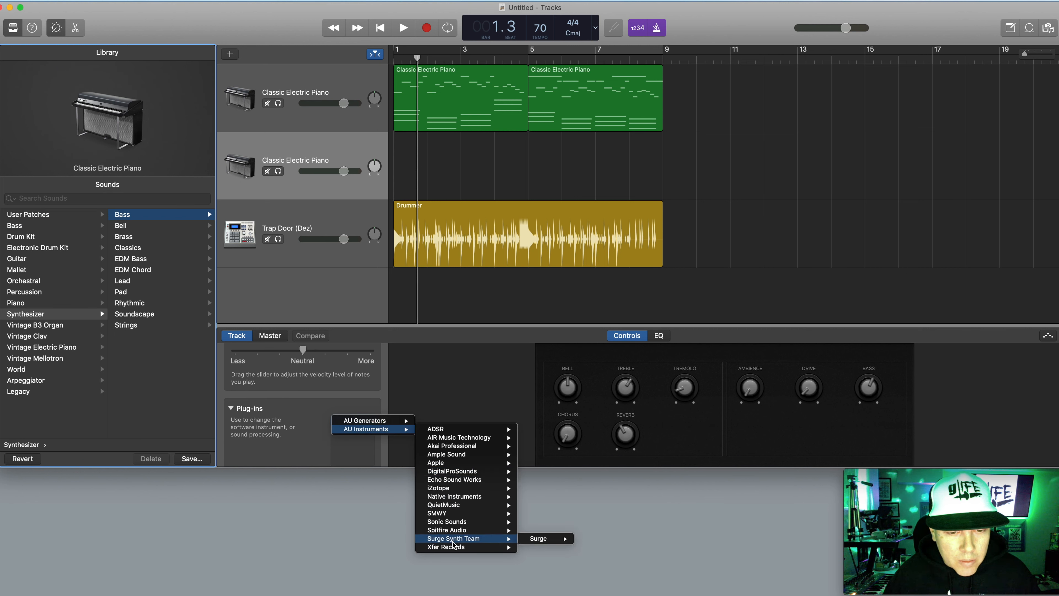
left_click(360, 505)
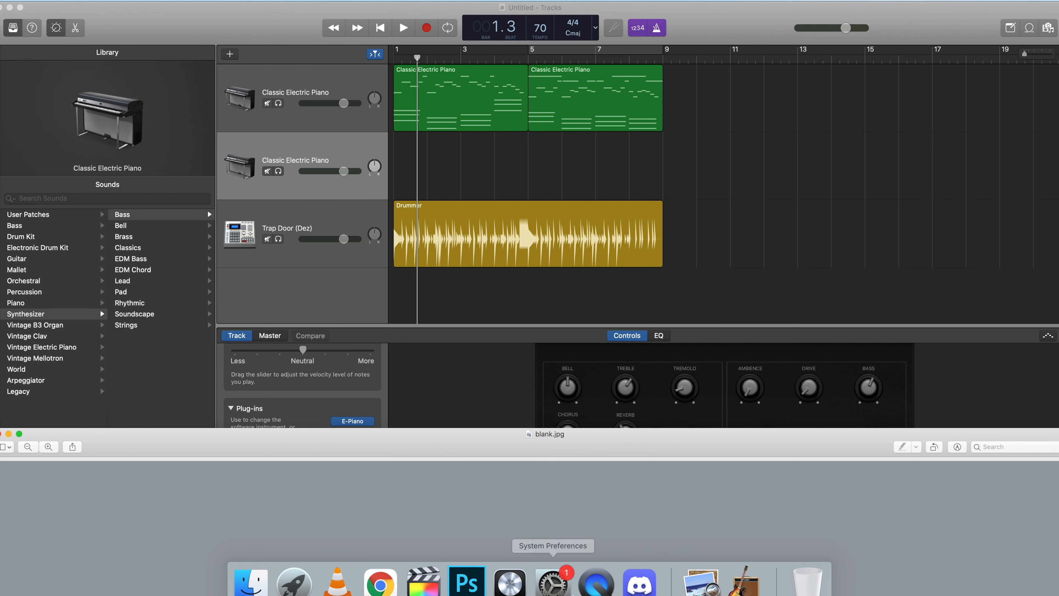
left_click(607, 575)
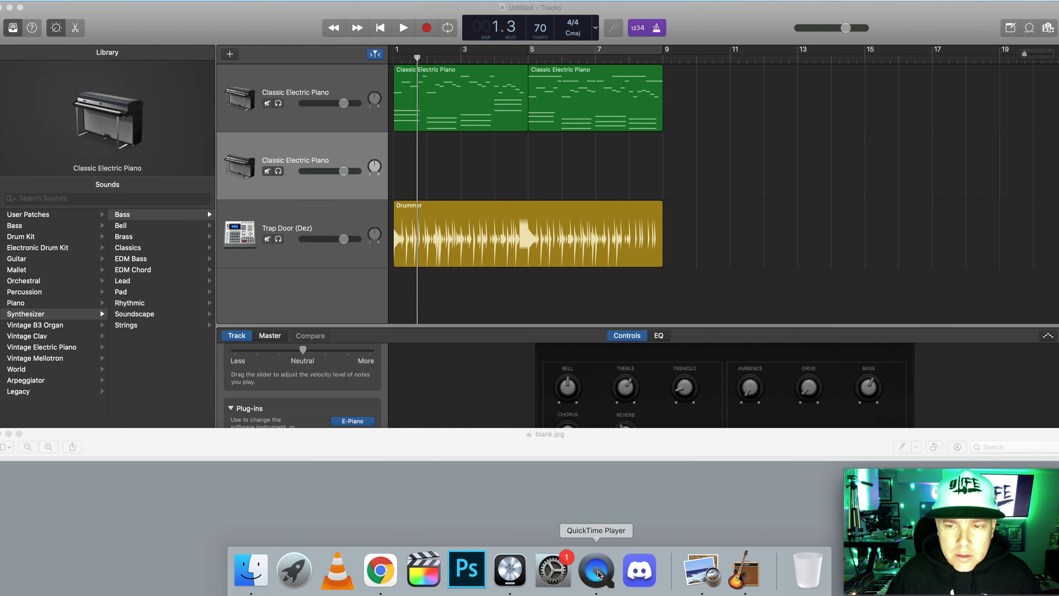
left_click(396, 381)
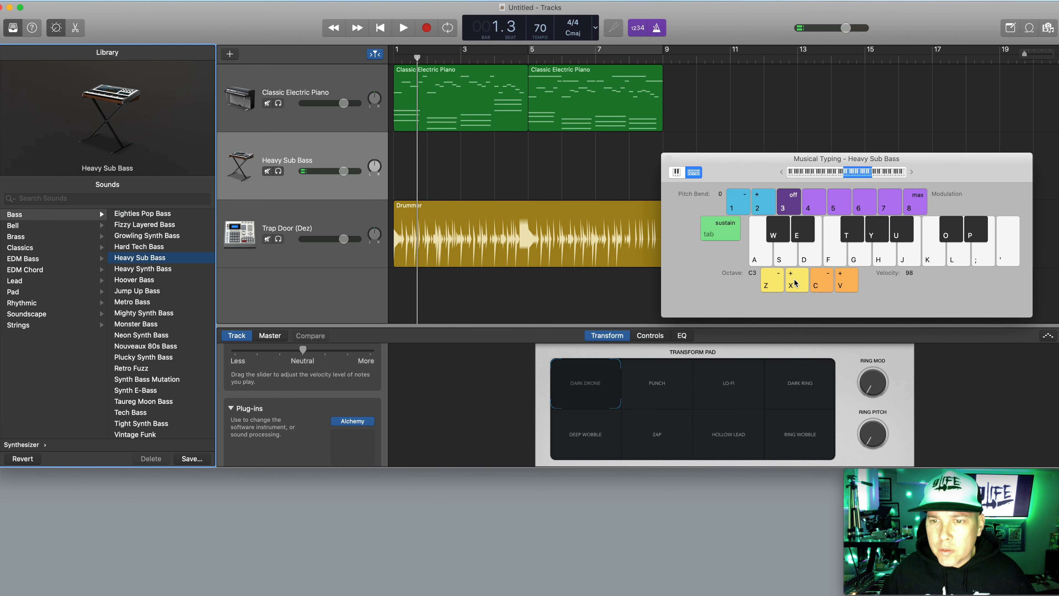
Set the keyboard octave to C2 and record an eight-bar bass line on the Heavy Sub Bass track
left_click(795, 282)
key("f")
key("f")
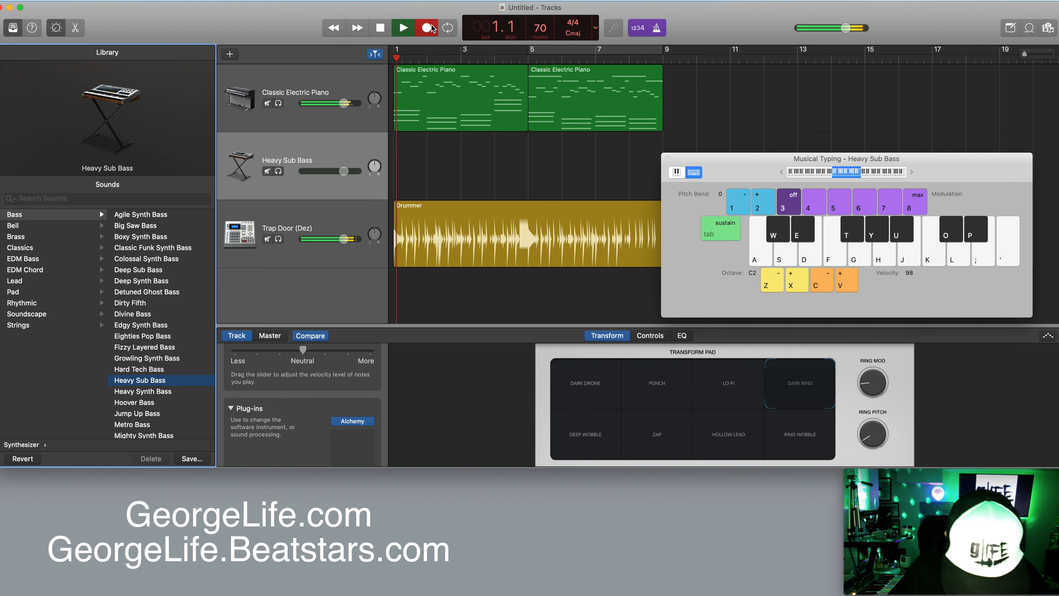
key("f")
key("k")
key("h")
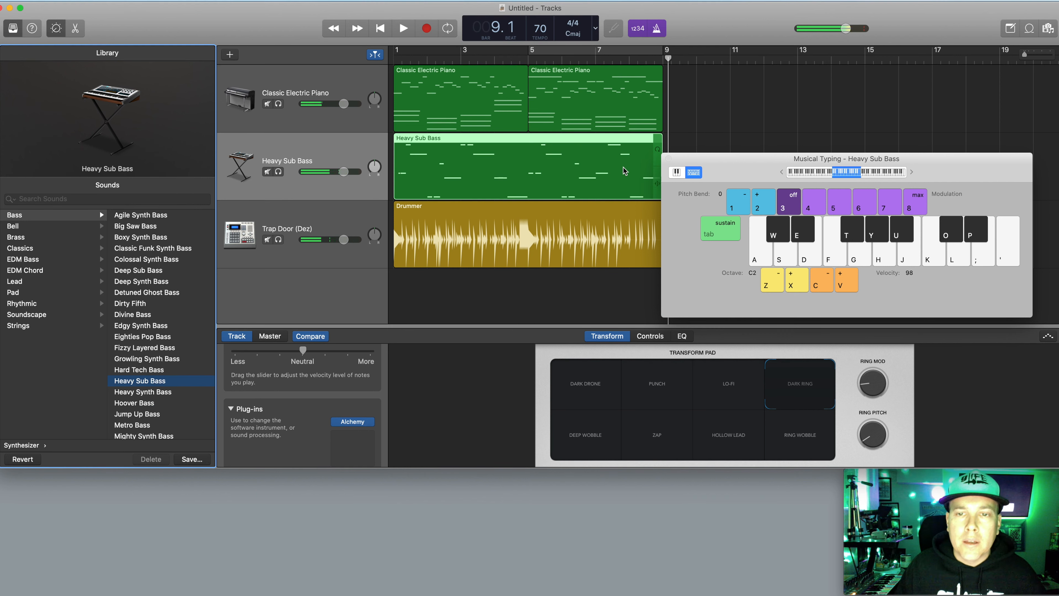
Trim the Heavy Sub Bass region to its first four bars and select all its notes in the Piano Roll
left_click_drag(655, 181, 522, 187)
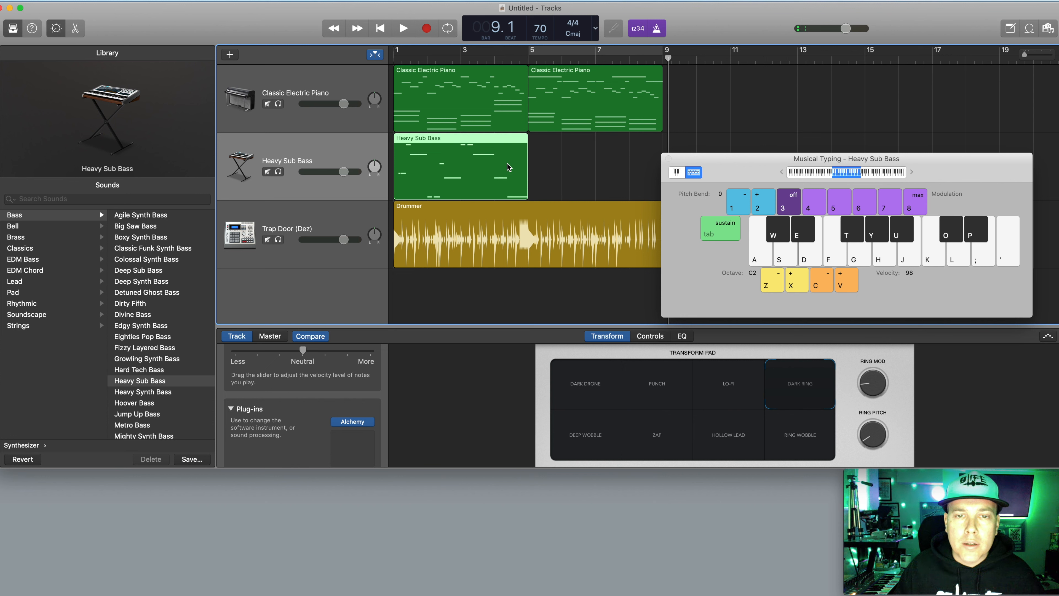
double_click(510, 161)
left_click_drag(566, 325, 369, 446)
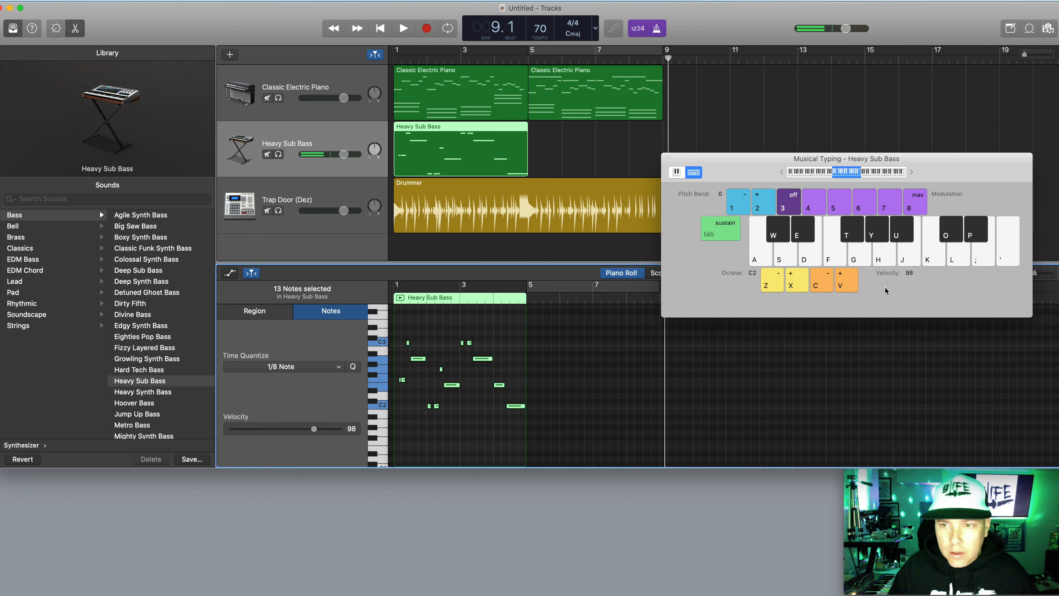
left_click(668, 159)
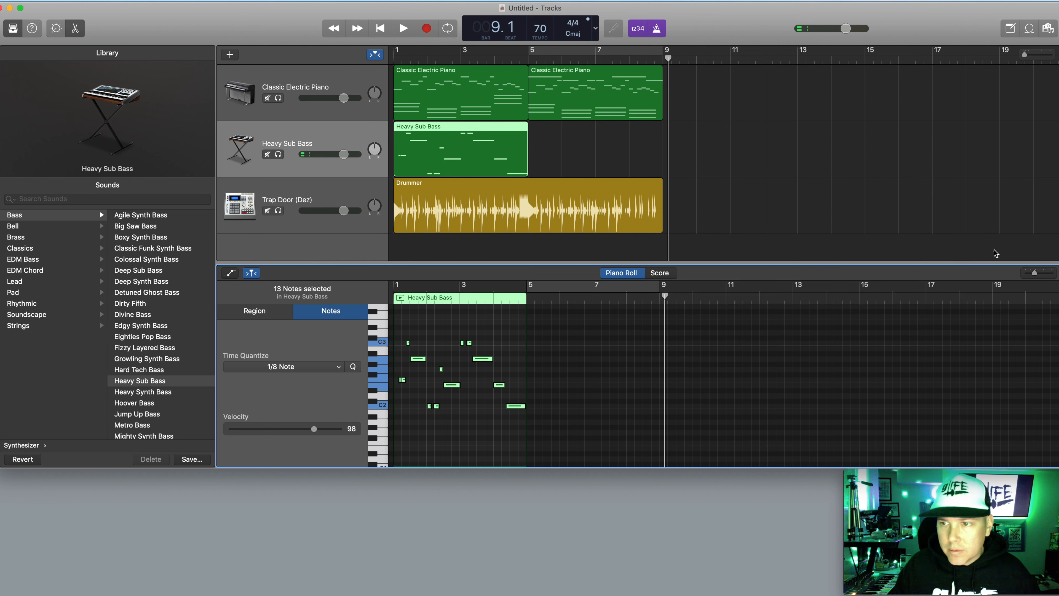
left_click_drag(1037, 278, 1040, 278)
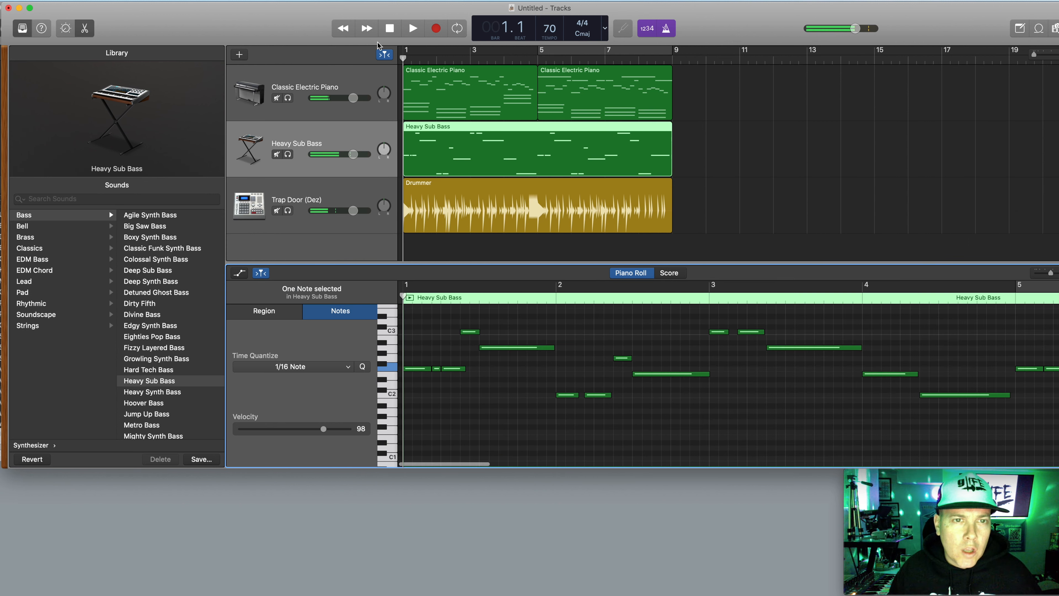
Create a software instrument track and record a part with the Power Pad sound from bar 1
left_click(239, 54)
left_click(733, 227)
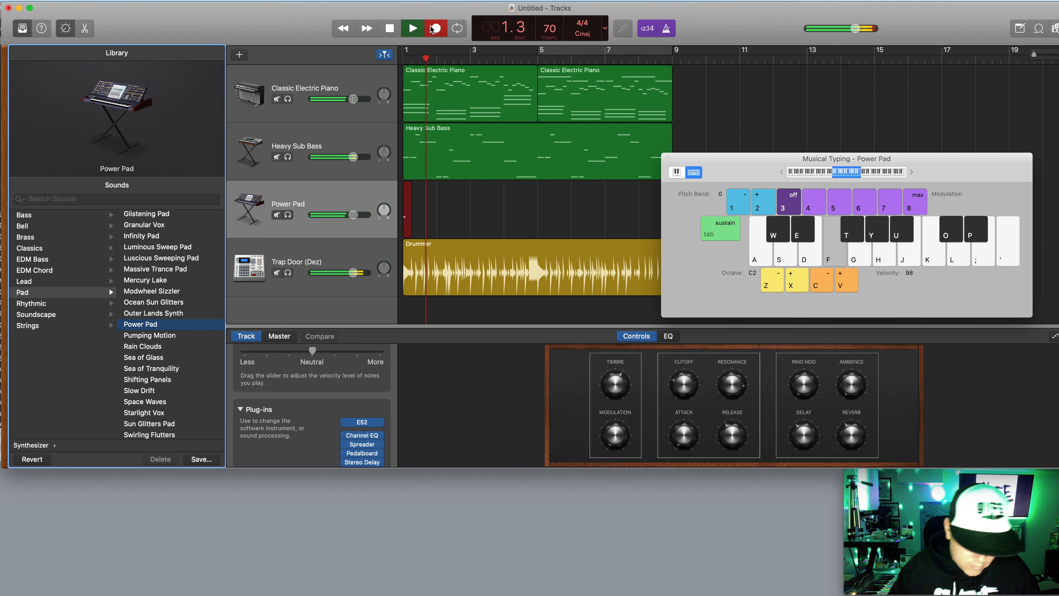
key("a")
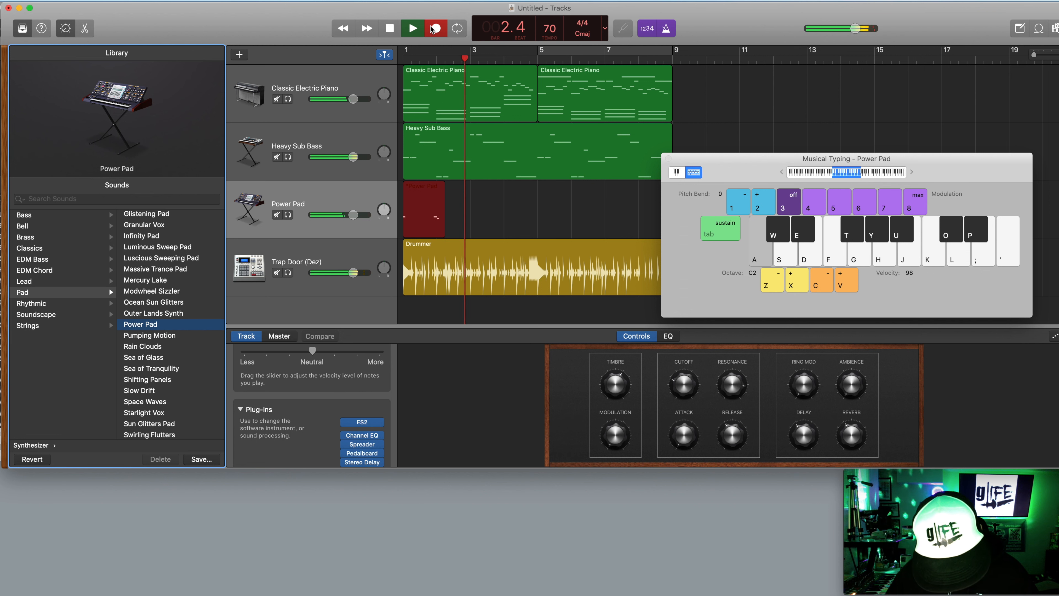
key("s")
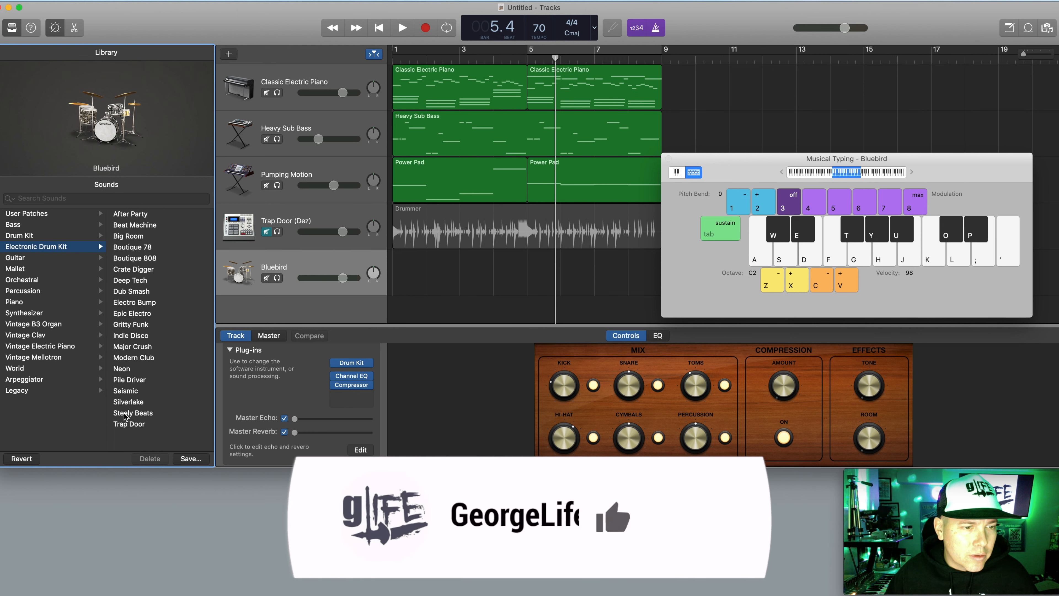
Load the Trap Door electronic drum kit on the Bluebird track and audition its sounds, lowering the keyboard octave to C1
left_click(128, 424)
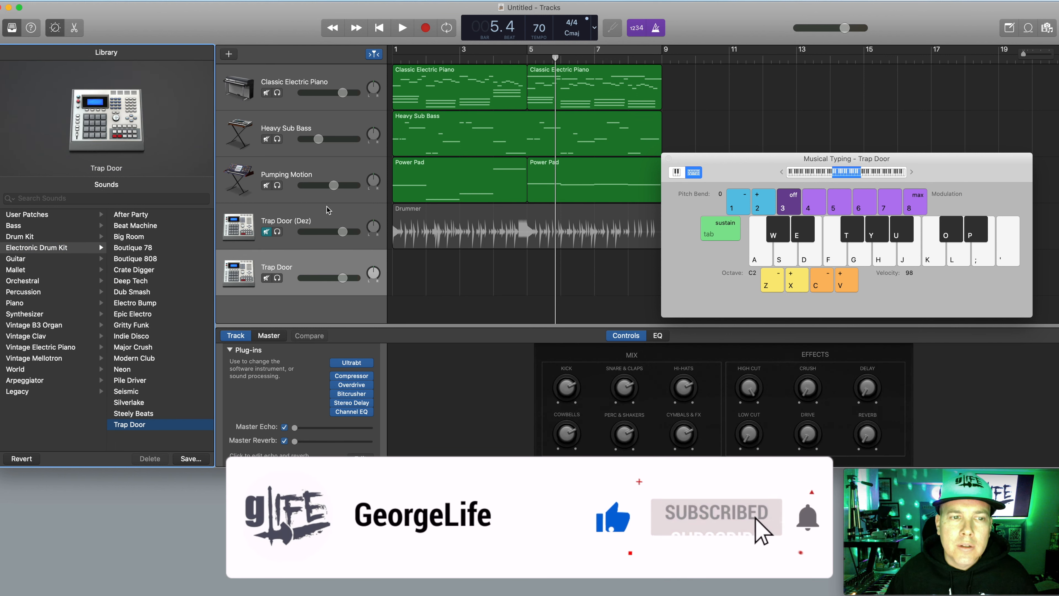
left_click(376, 31)
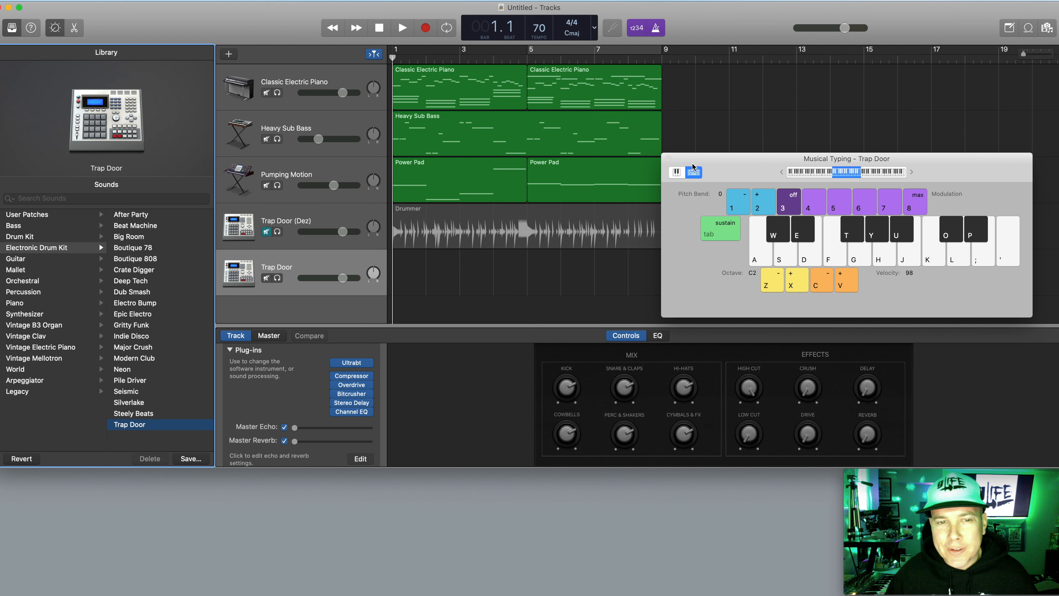
key("a")
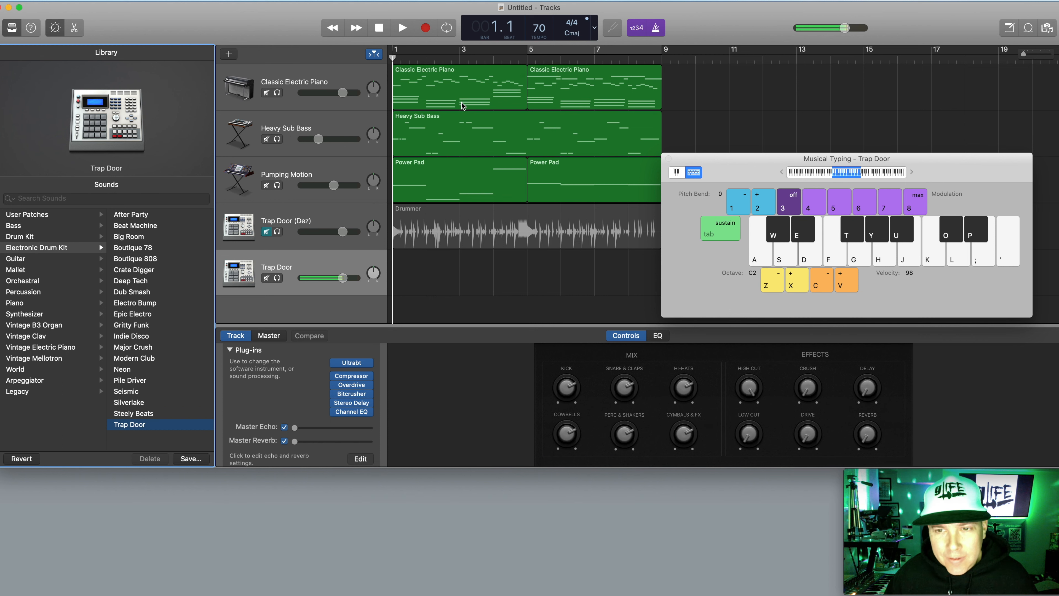
key("a")
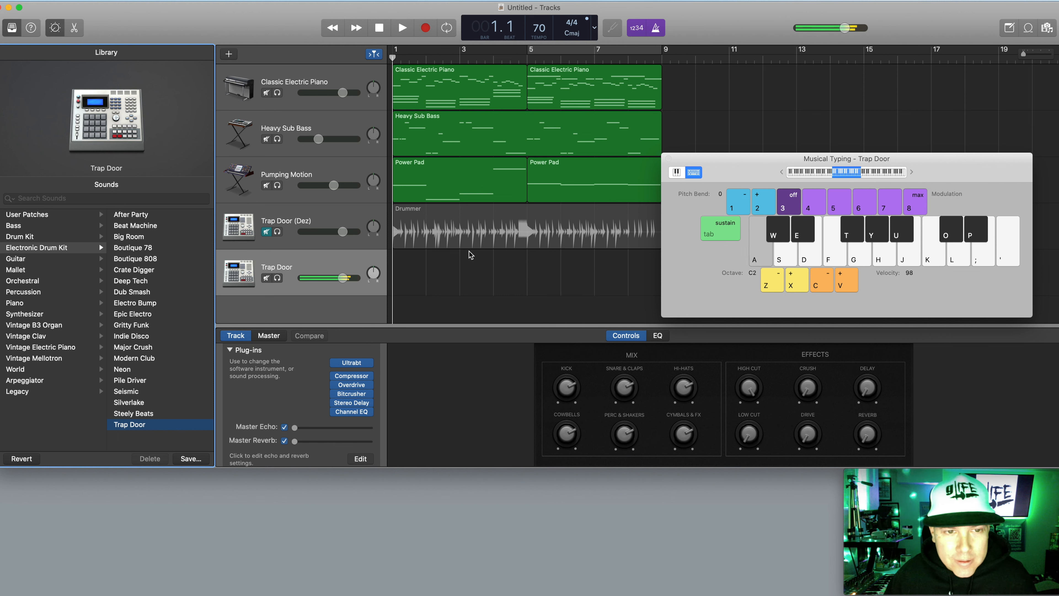
key("s")
key("d")
key("d")
key("z")
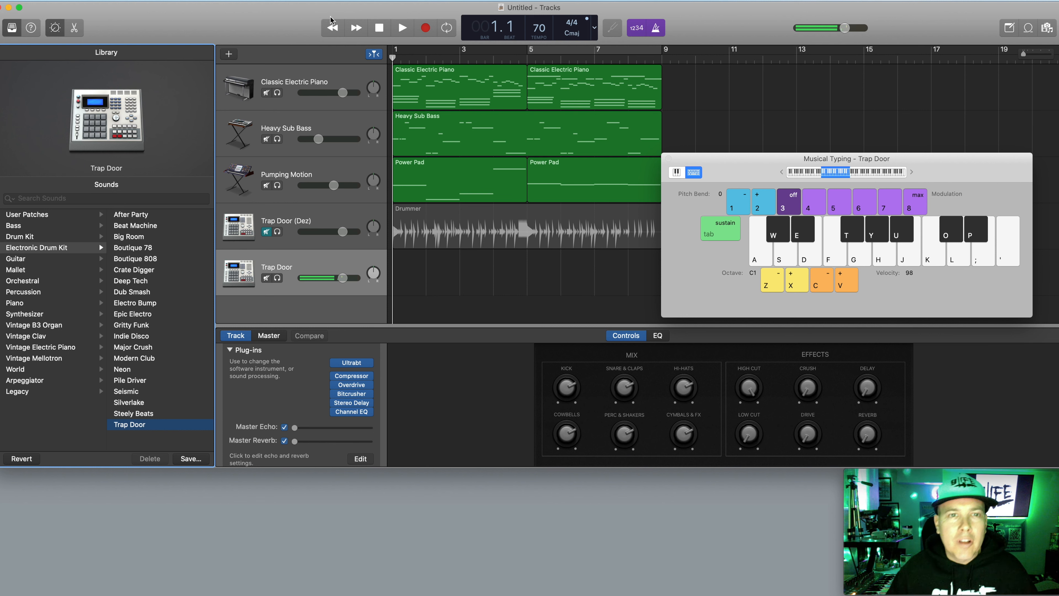
Record a repeating single drum hit on the Trap Door track while the other tracks play up to bar 9
left_click(422, 28)
key("e")
key("e")
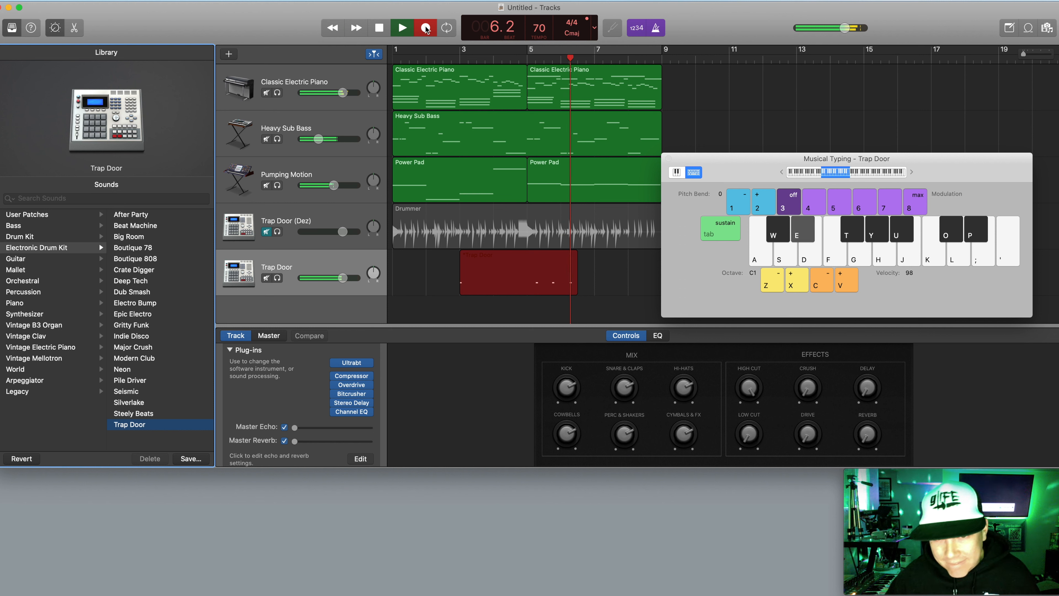
key("e")
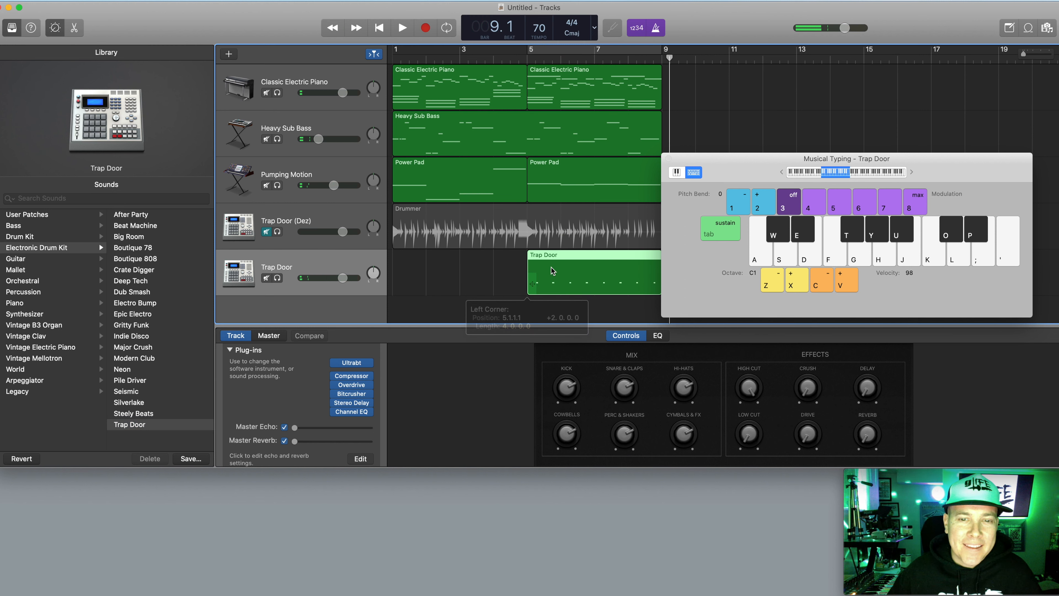
Quantize the recorded Trap Door notes to 1/16 Note and place two copies of the four-bar region at bars 1 and 5
double_click(551, 266)
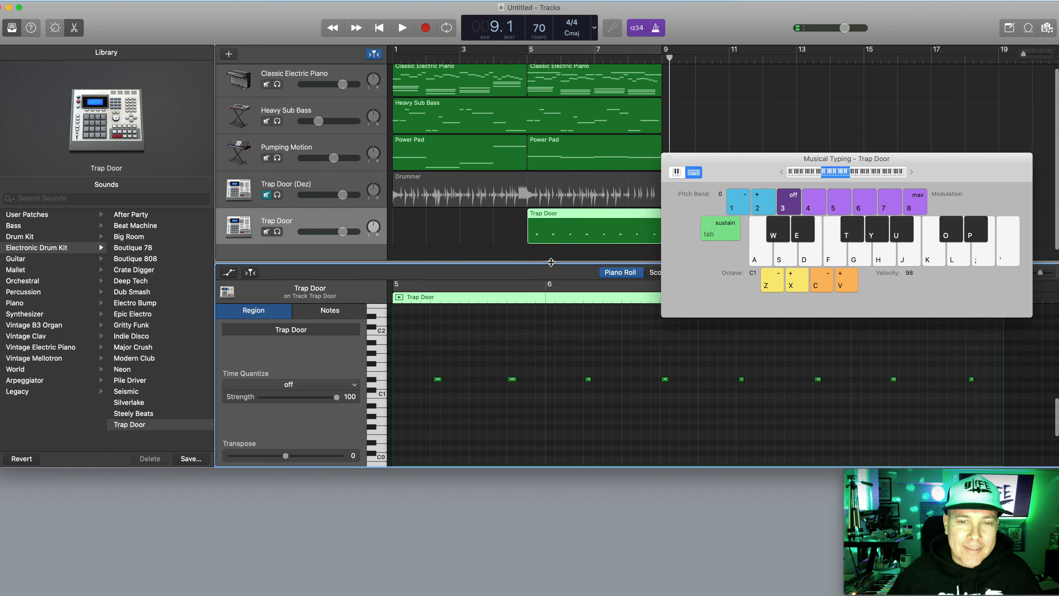
left_click_drag(410, 363, 985, 407)
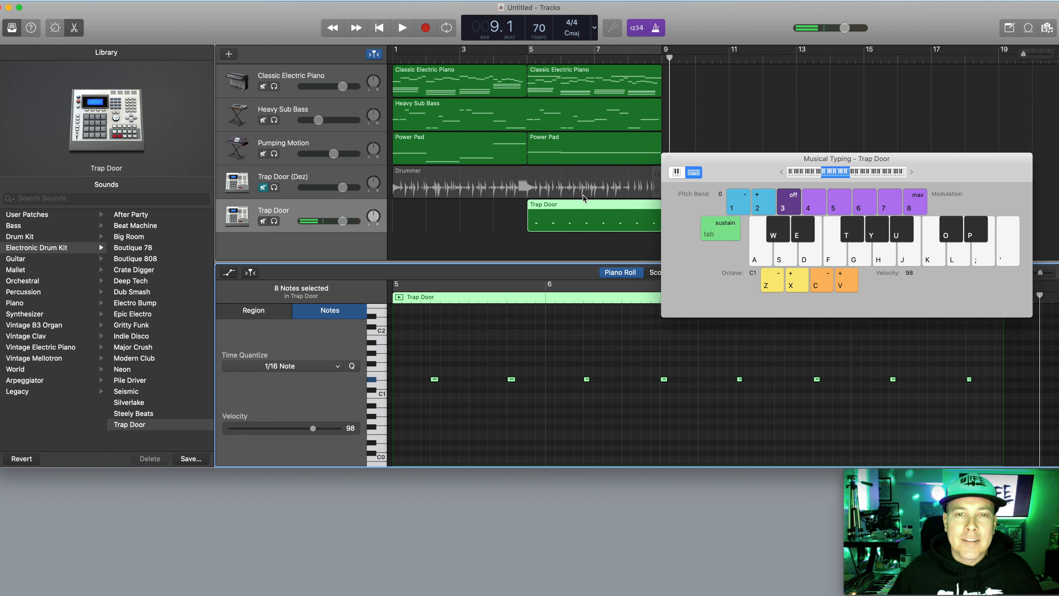
left_click_drag(585, 209, 450, 208)
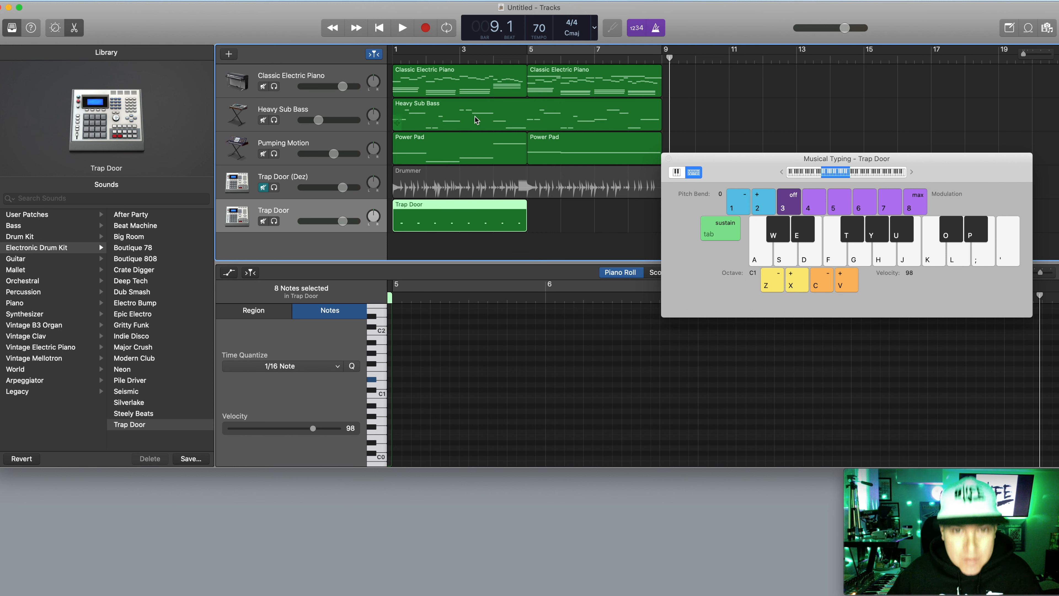
key("super+d")
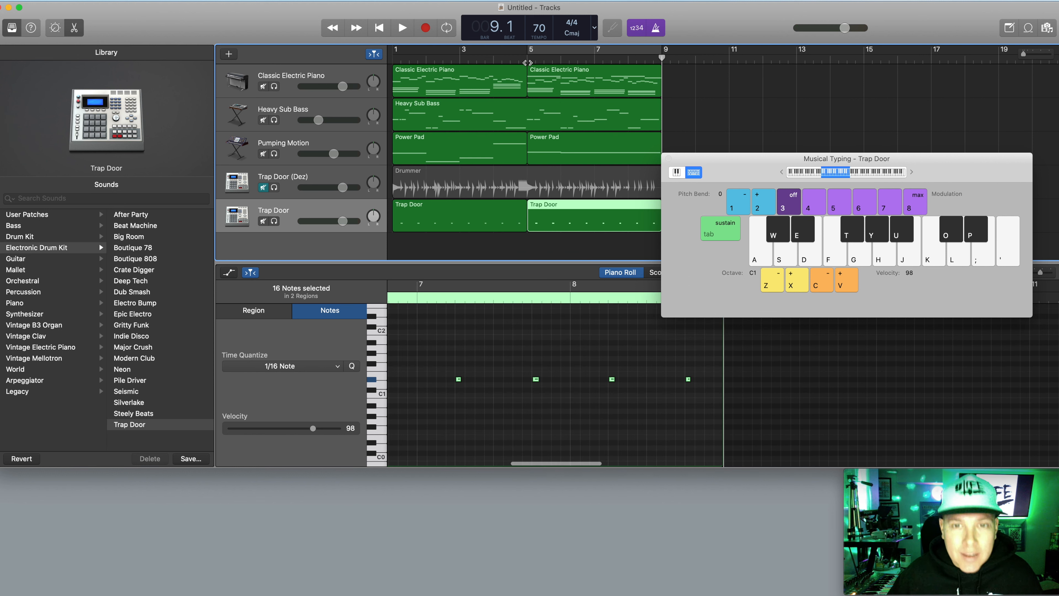
Turn off the metronome and play the project from the start
left_click(655, 28)
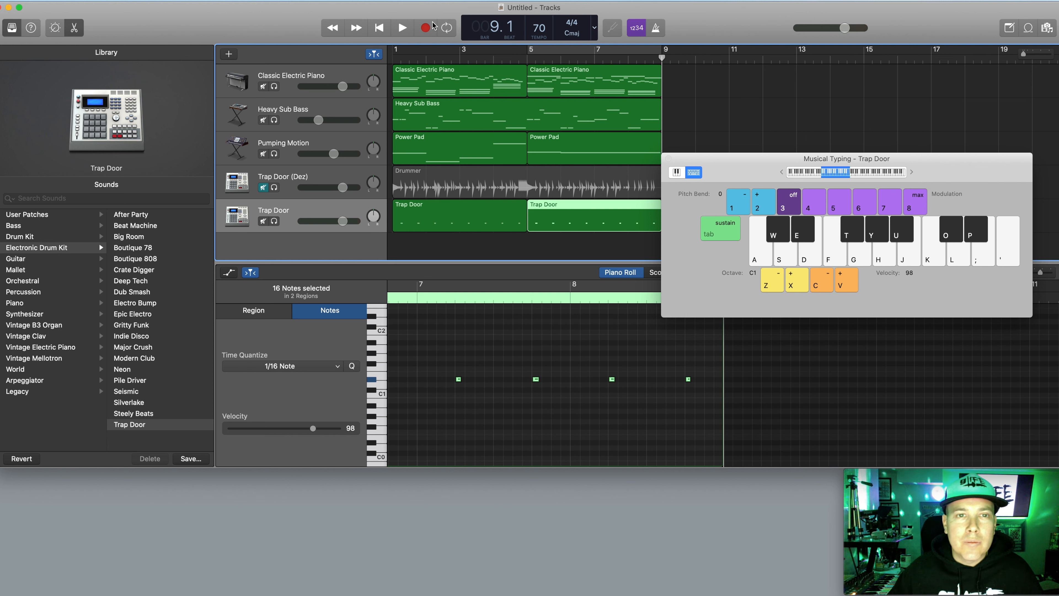
left_click(379, 28)
left_click(401, 29)
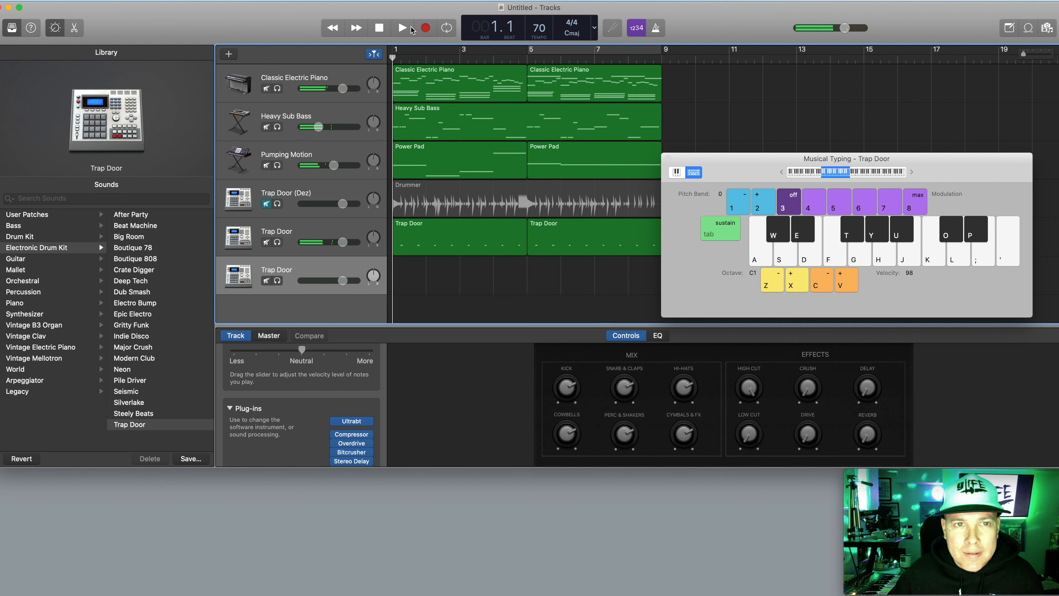
Audition drum sounds on the second Trap Door track at octave C1
key("d")
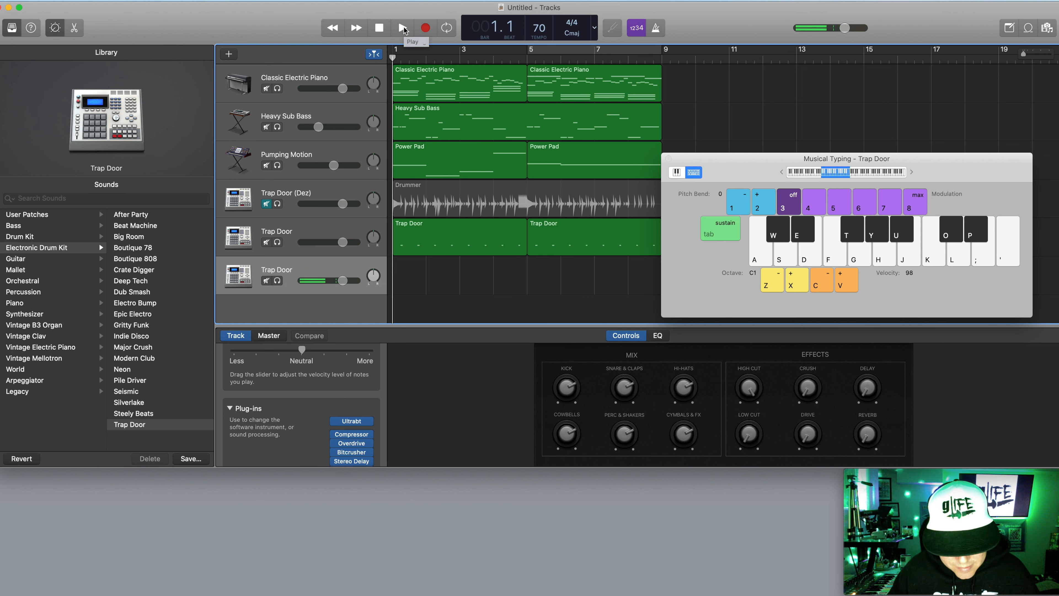
key("d")
key("d")
key("d")
key("d")
Record a steady run of hi-hat hits from bar 1 on the second Trap Door track
key("r")
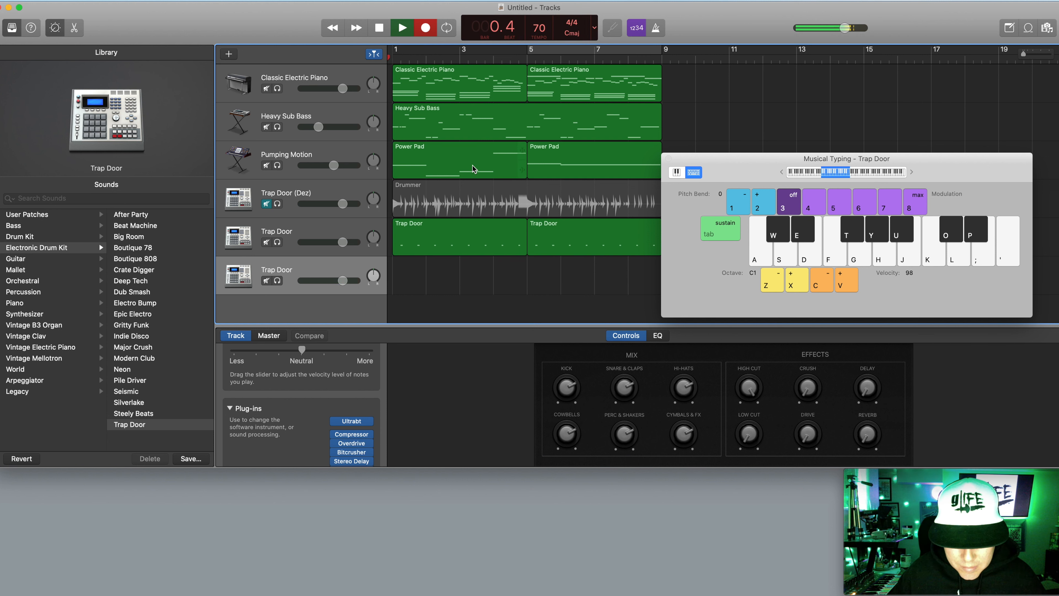
key("d")
key("d")
key("d")
key("d")
key("t")
key("t")
key("t")
key("t")
key("t")
key("t")
key("t")
key("t")
key("t")
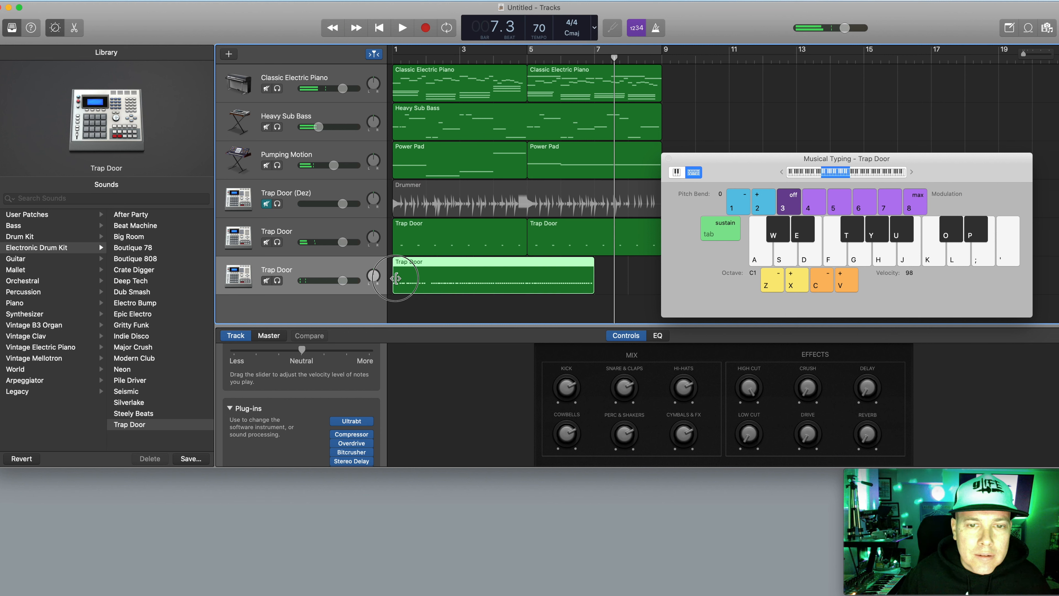
Trim the hi-hat region to two bars and quantize all its notes to 1/16 Note in the Piano Roll
left_click_drag(538, 269, 421, 267)
double_click(421, 267)
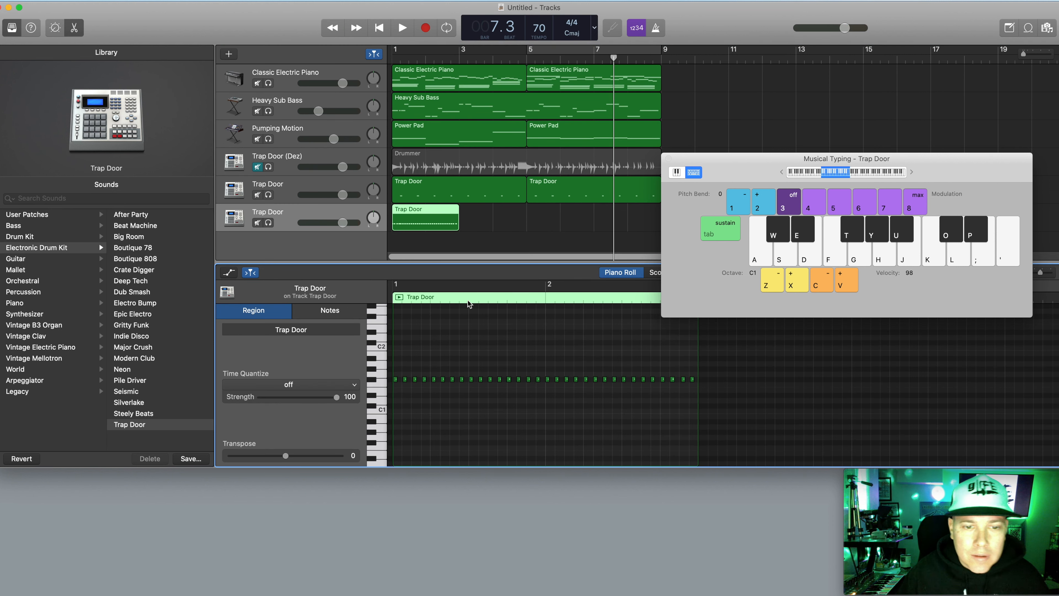
left_click_drag(752, 370, 382, 402)
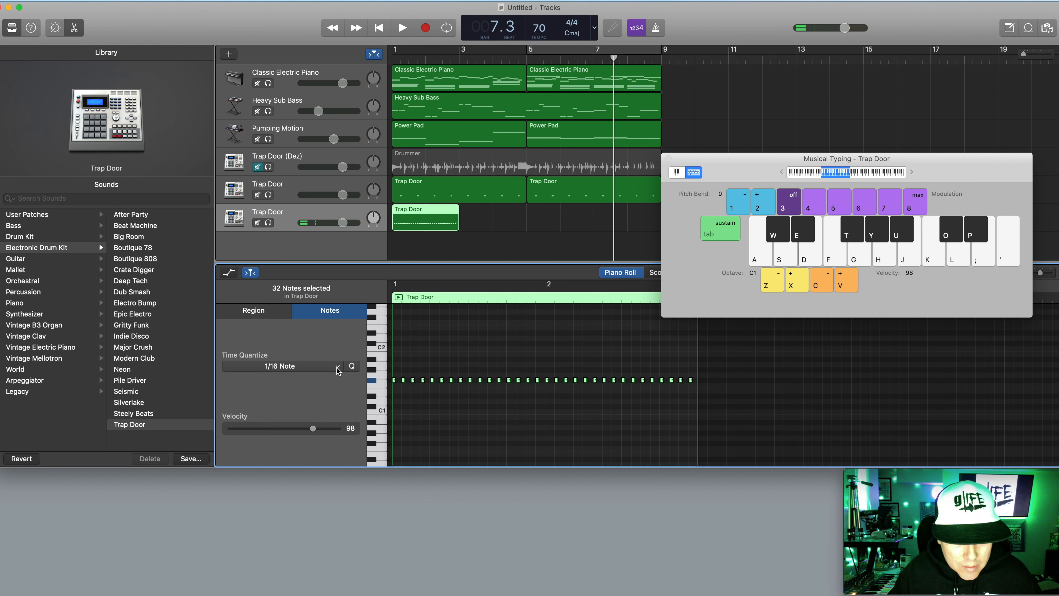
Play the first bar of the project to check the quantized hi-hats
scroll(351, 334, "down", 1)
left_click(379, 28)
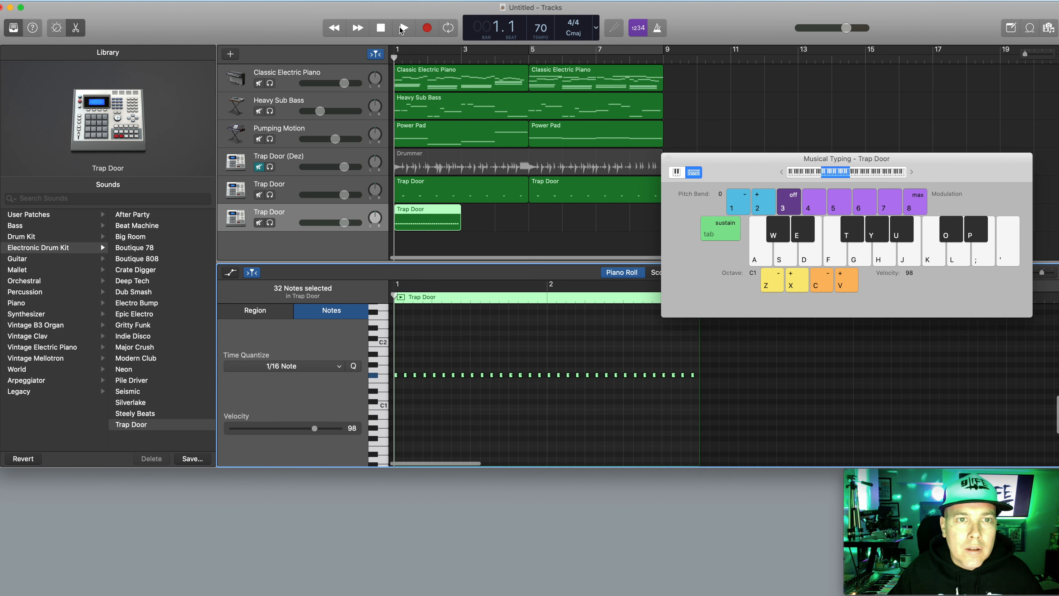
left_click(401, 29)
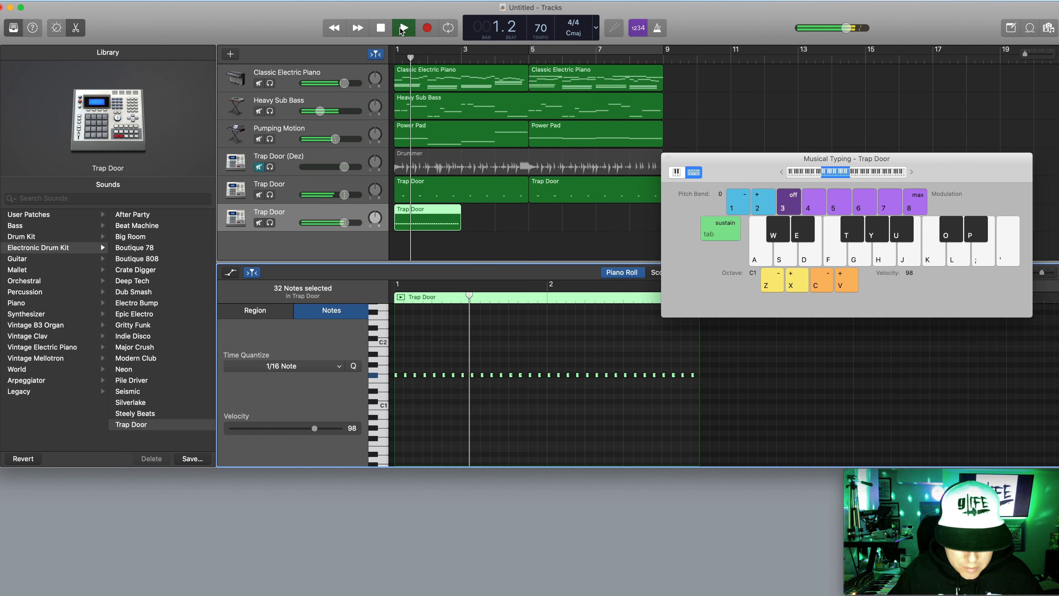
key("space")
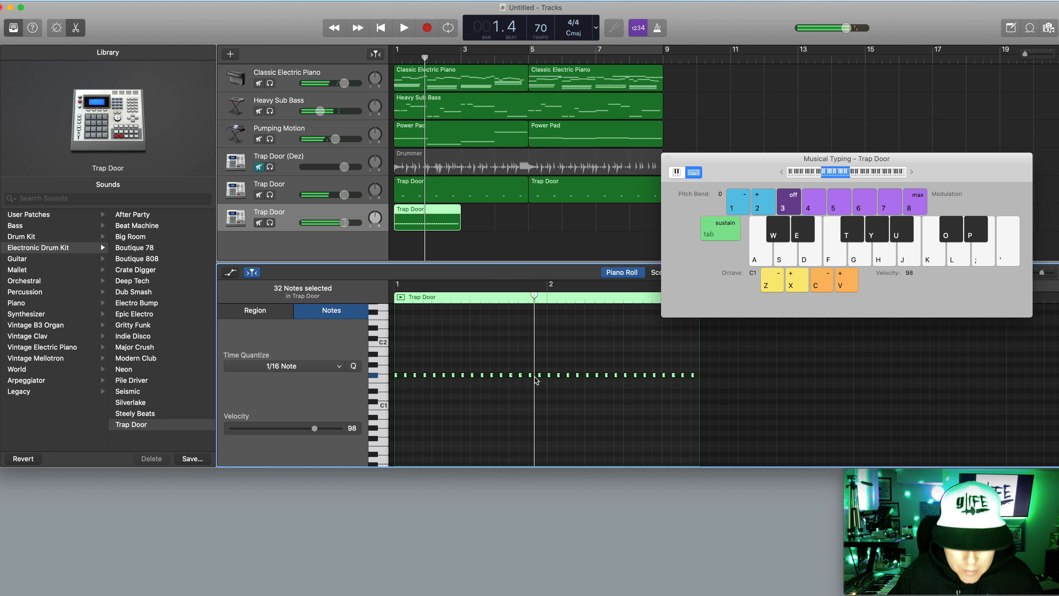
Audition the hi-hat pitch on the Piano Roll keyboard and examine the first bar's notes up close
left_click(384, 382)
left_click(376, 378)
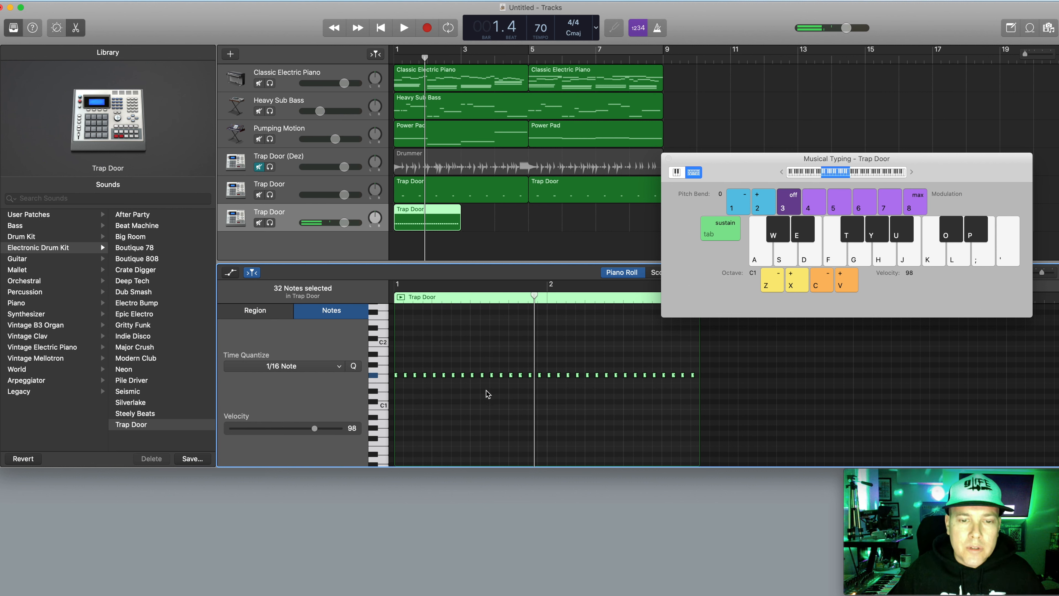
left_click_drag(1042, 275, 1047, 274)
scroll(678, 399, "left", 5)
scroll(676, 400, "left", 3)
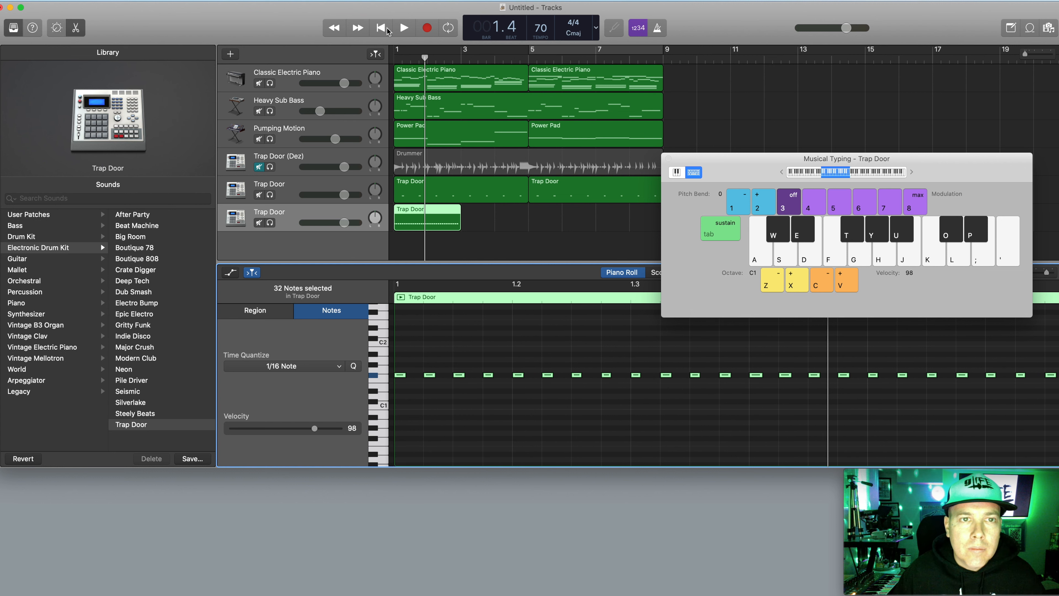
Play the beat to check the hi-hat pattern across the copied Trap Door regions
key("space")
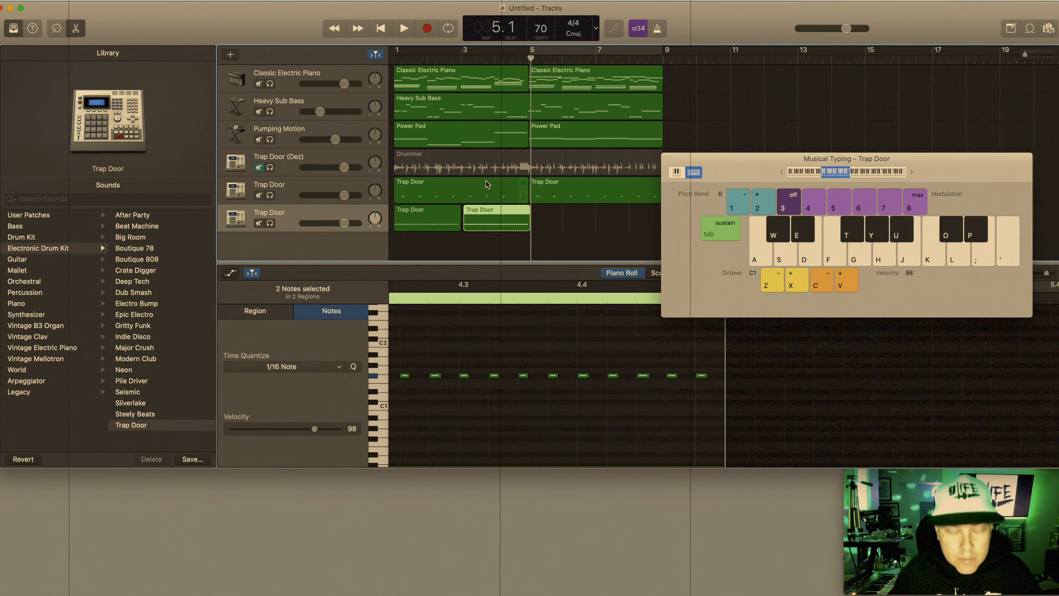
left_click(729, 376)
key("space")
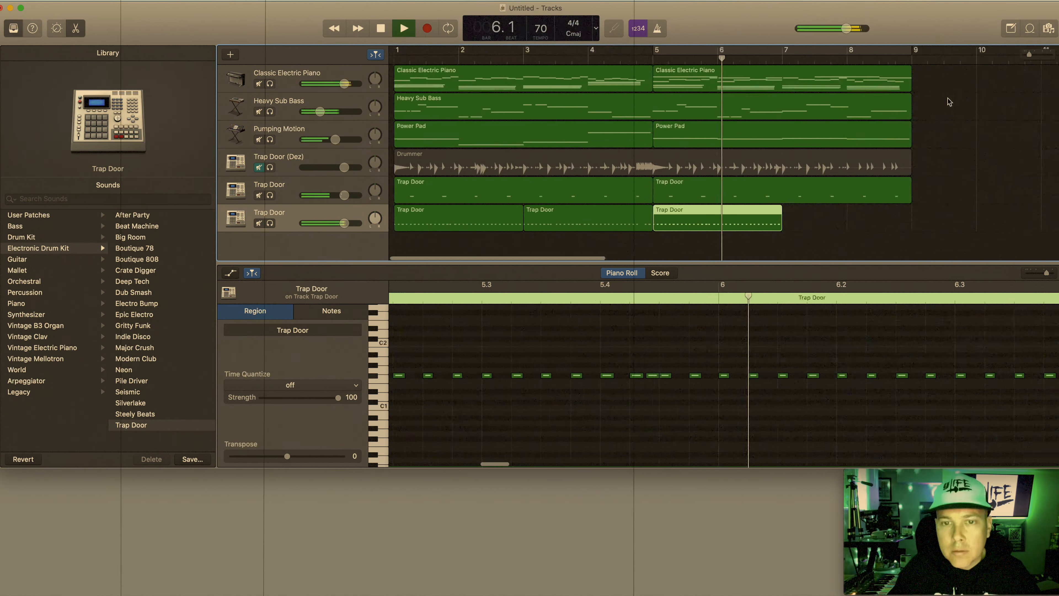
left_click(405, 28)
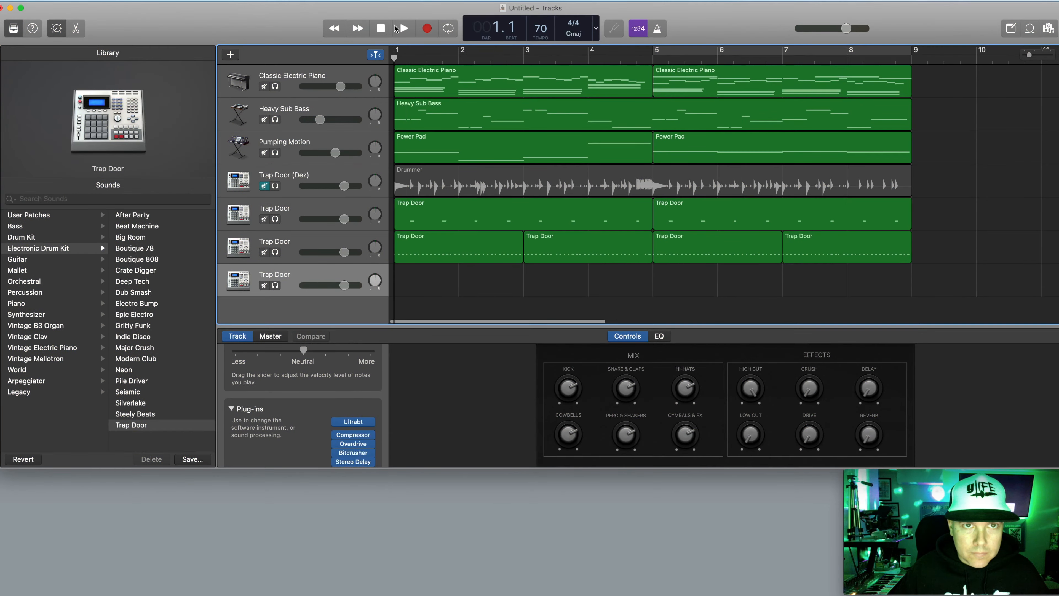
Open Musical Typing for the empty last Trap Door track and audition several of its drum sounds
left_click(402, 28)
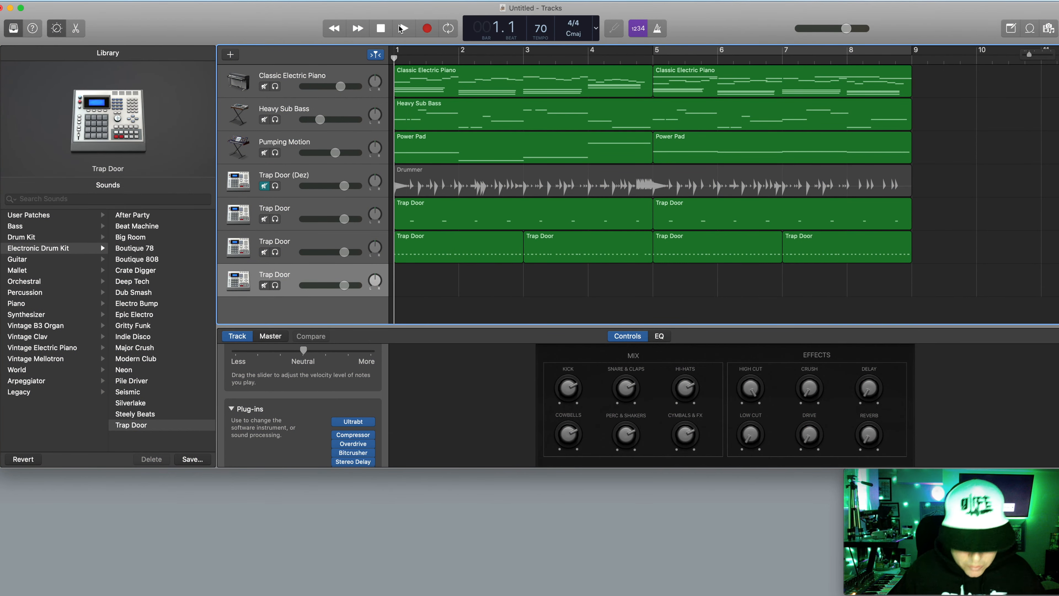
key("super+k")
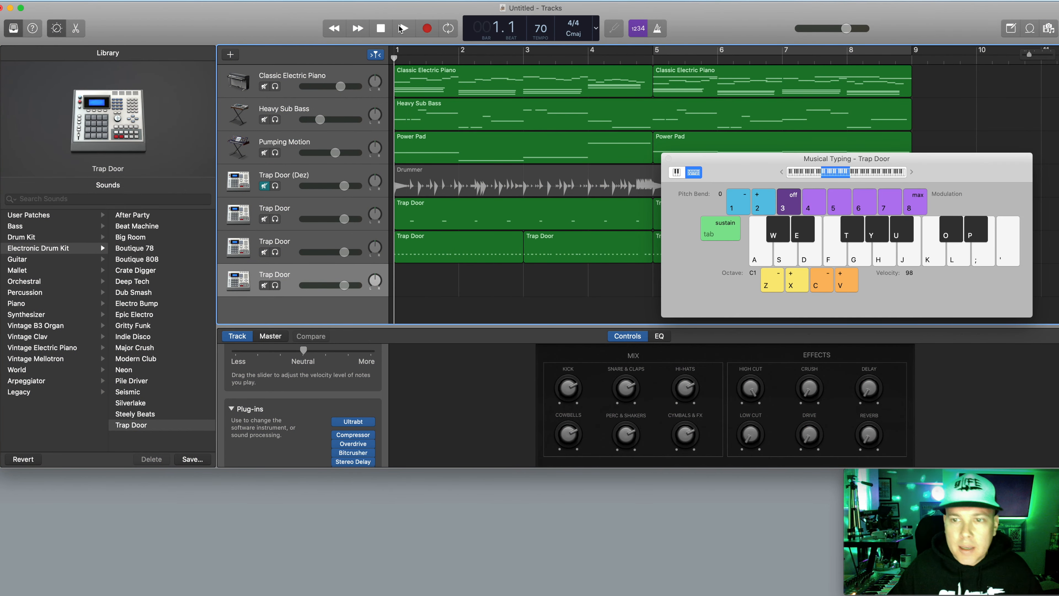
key("a")
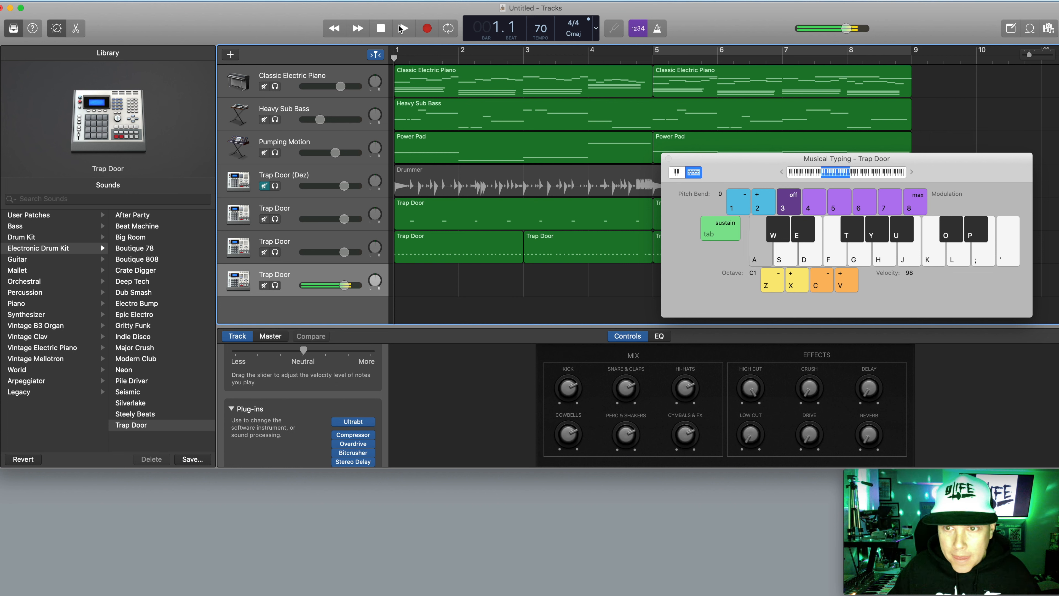
key("a")
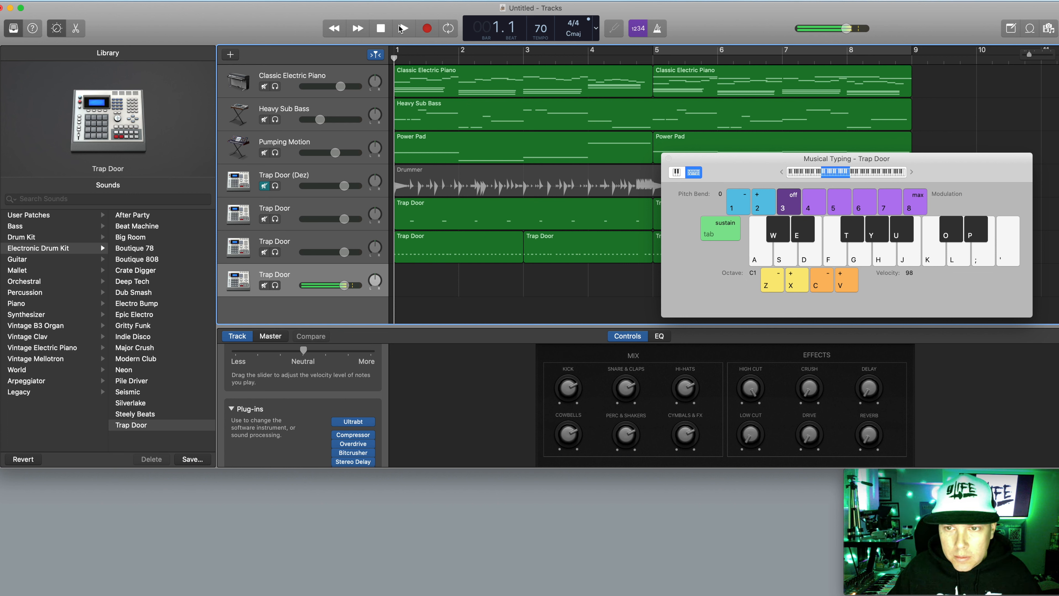
key("a")
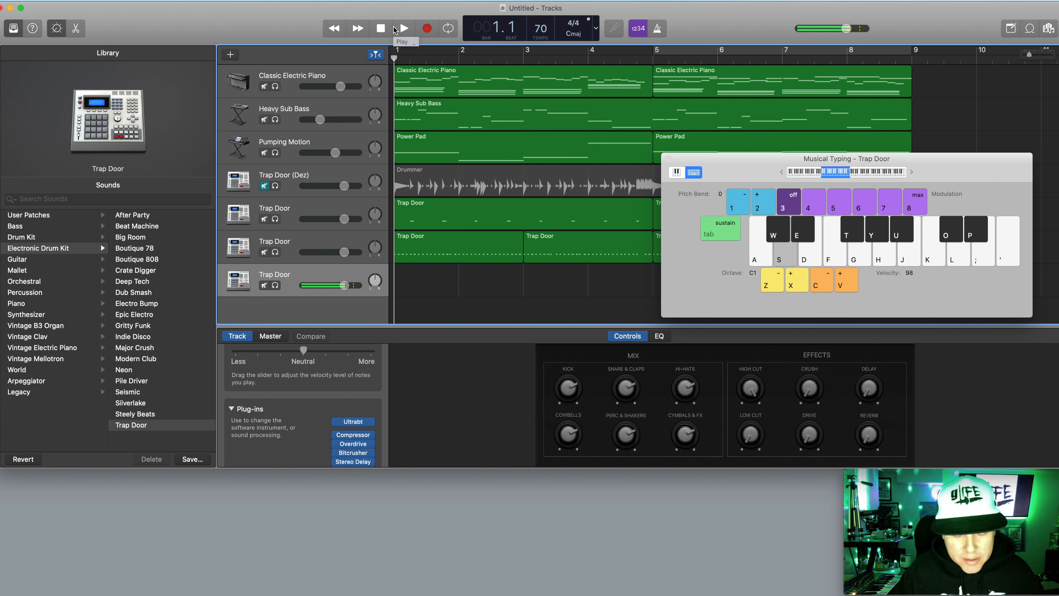
key("f")
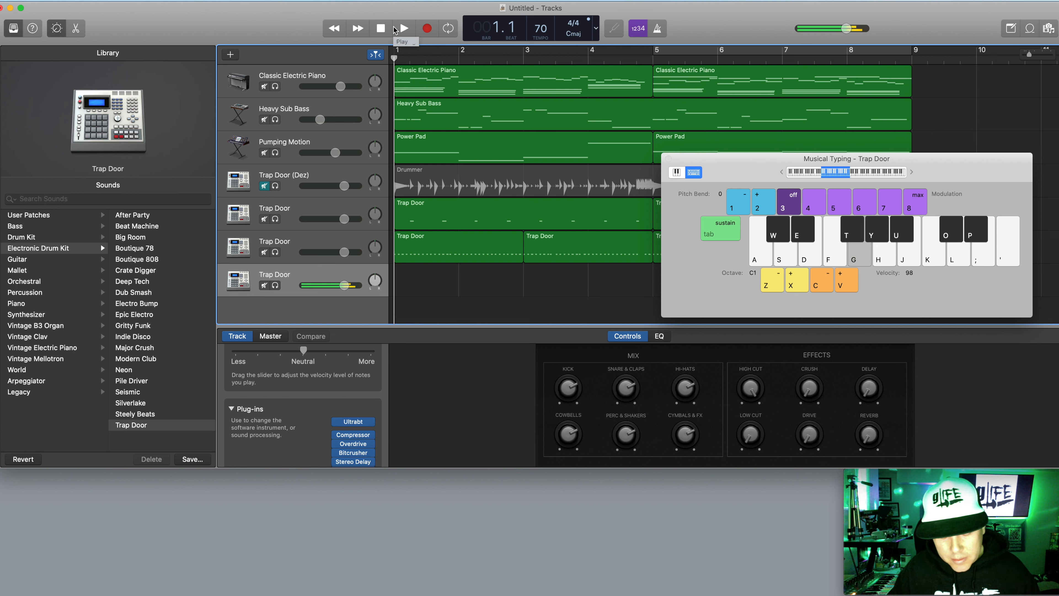
key("j")
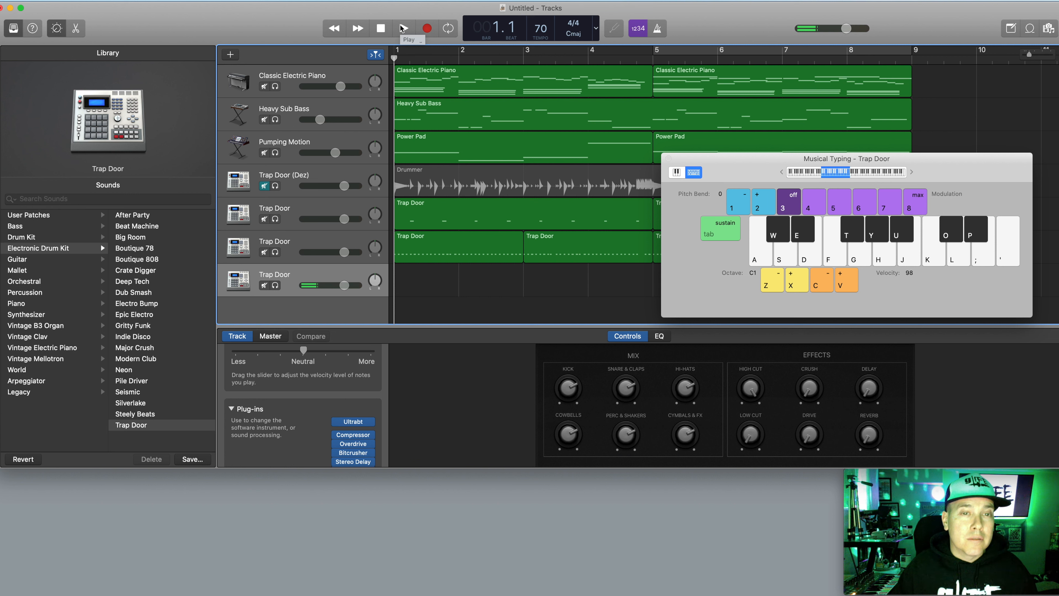
Record a kick pattern on C1 in the last Trap Door track across the eight bars
left_click(426, 28)
key("a")
key("a")
key("a")
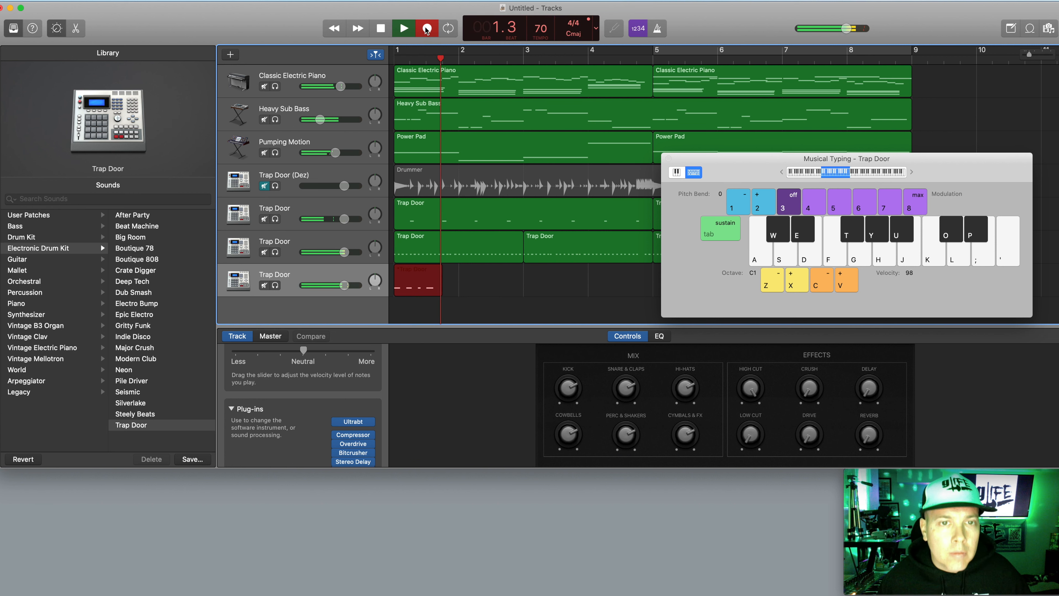
key("a")
key("a")
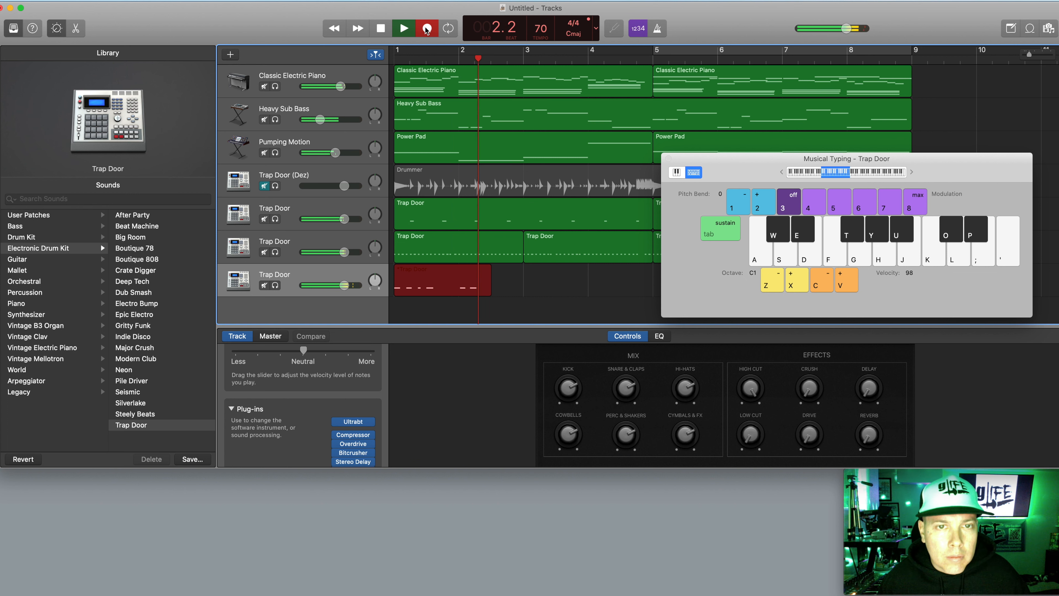
key("a")
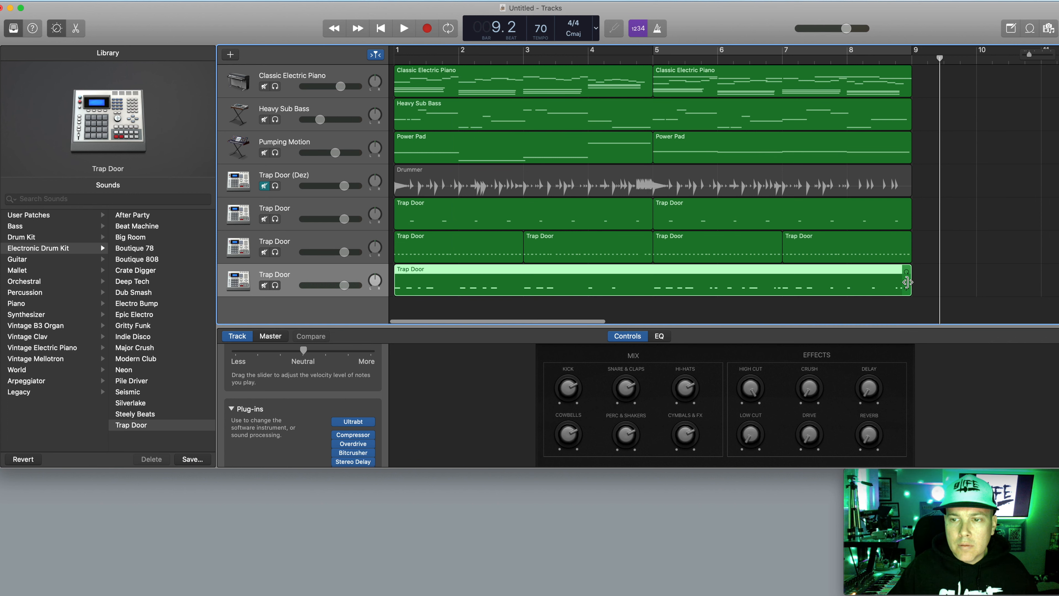
Trim the kick region to four bars and quantize its notes to 1/16 Note in the Piano Roll
left_click_drag(906, 282, 651, 283)
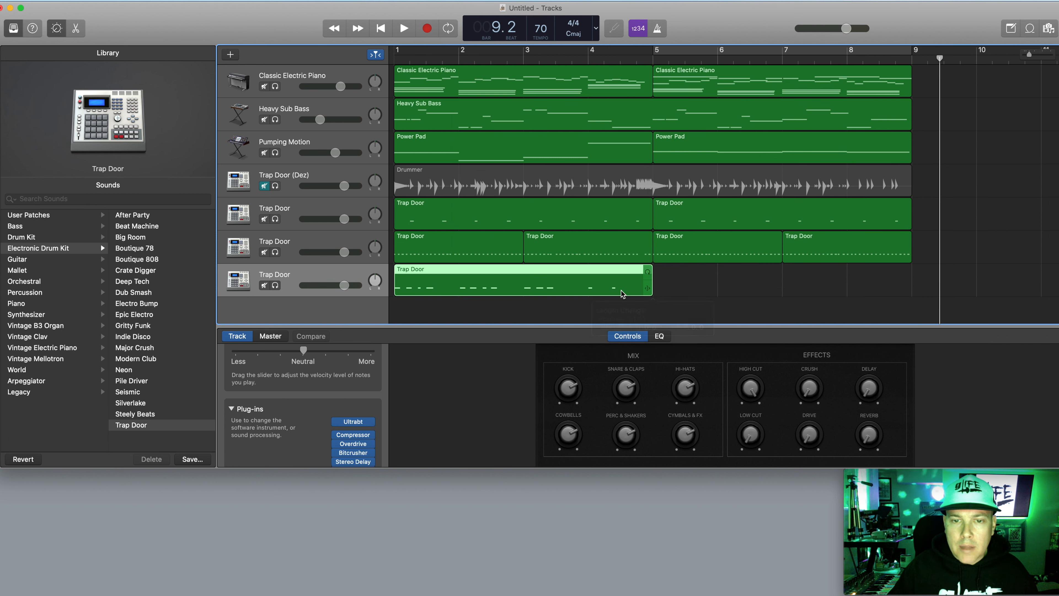
double_click(540, 283)
left_click_drag(414, 354, 1055, 400)
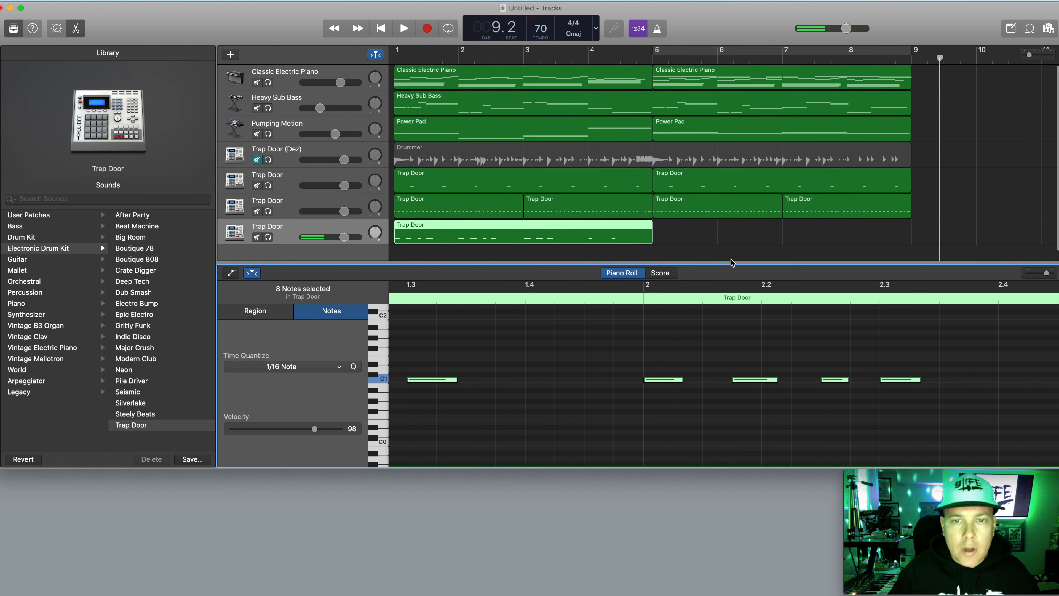
Play the beat from the start to check the quantized kick pattern
scroll(639, 201, "down", 1)
left_click(383, 33)
left_click(402, 28)
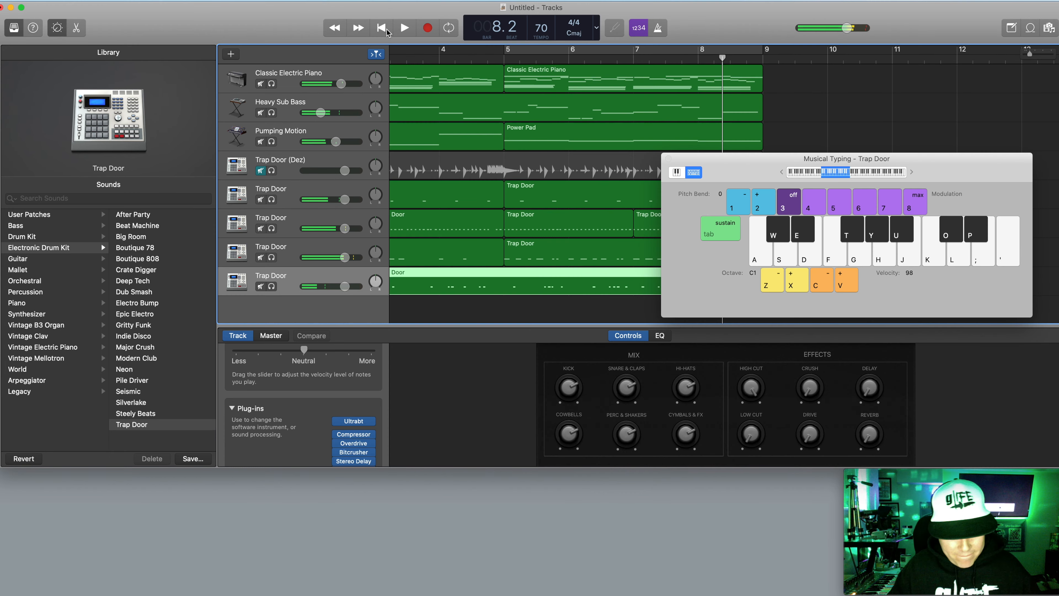
Record an eight-bar percussion part on D2 in the Trap Door track below the kick and lower that track's volume
left_click(386, 31)
left_click(427, 29)
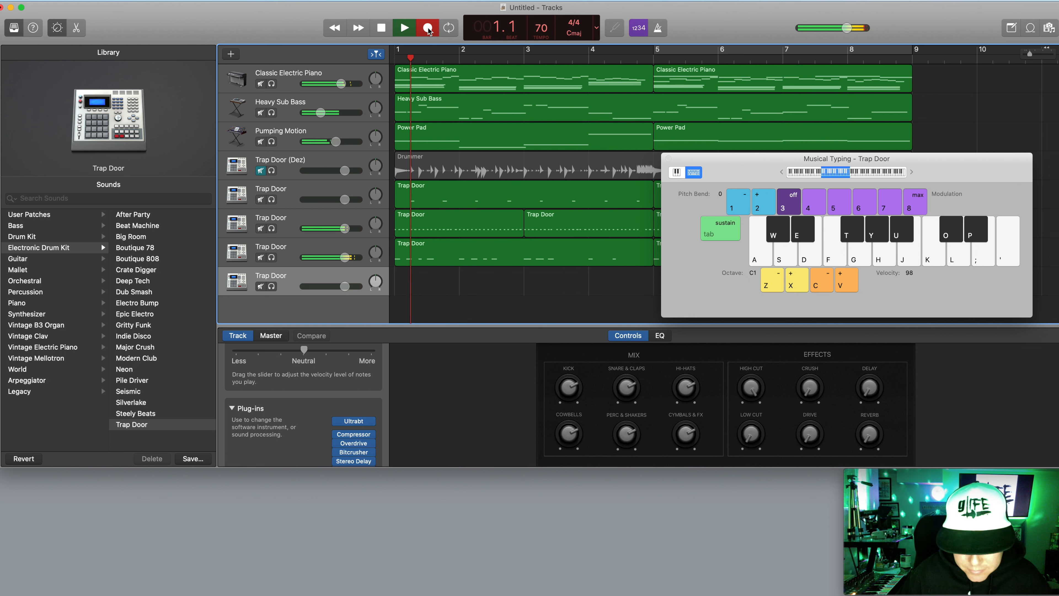
key("l")
key("l")
key("l")
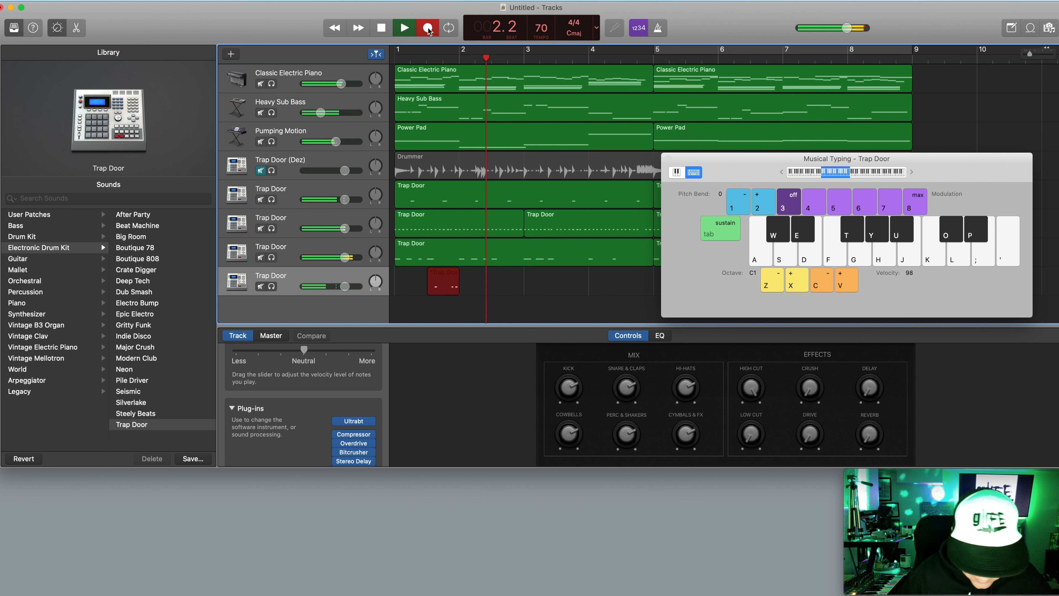
key("l")
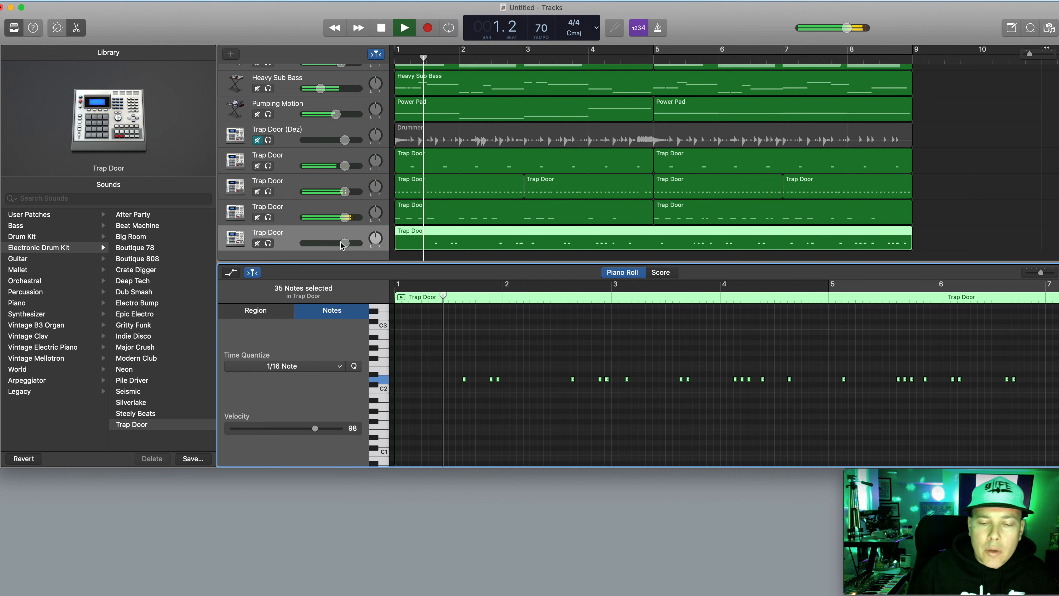
left_click_drag(343, 244, 327, 244)
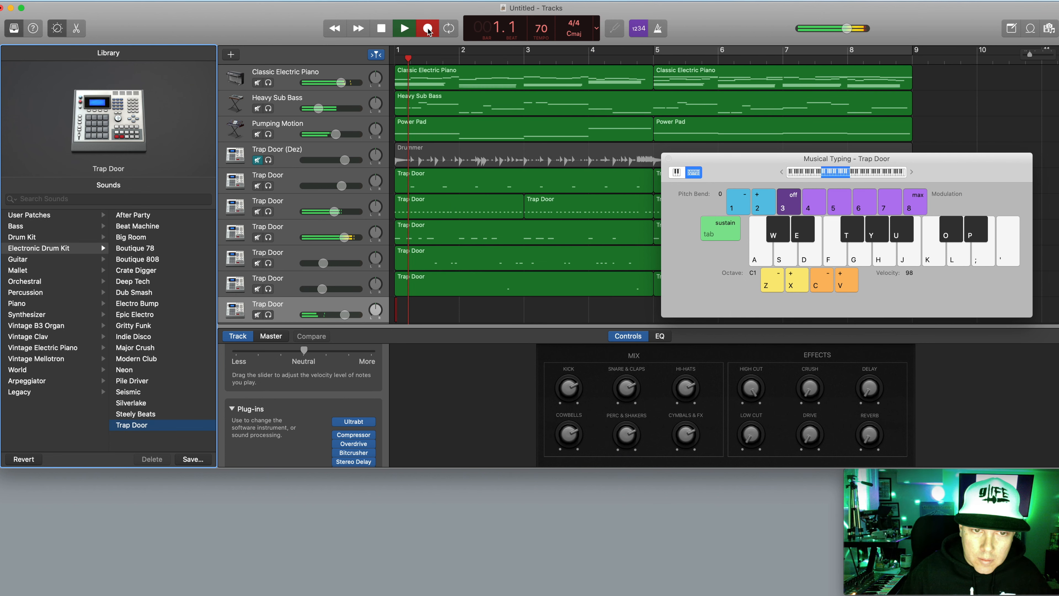
Record another percussion pattern on D#2 in the last Trap Door track
key("p")
key("p")
key("p")
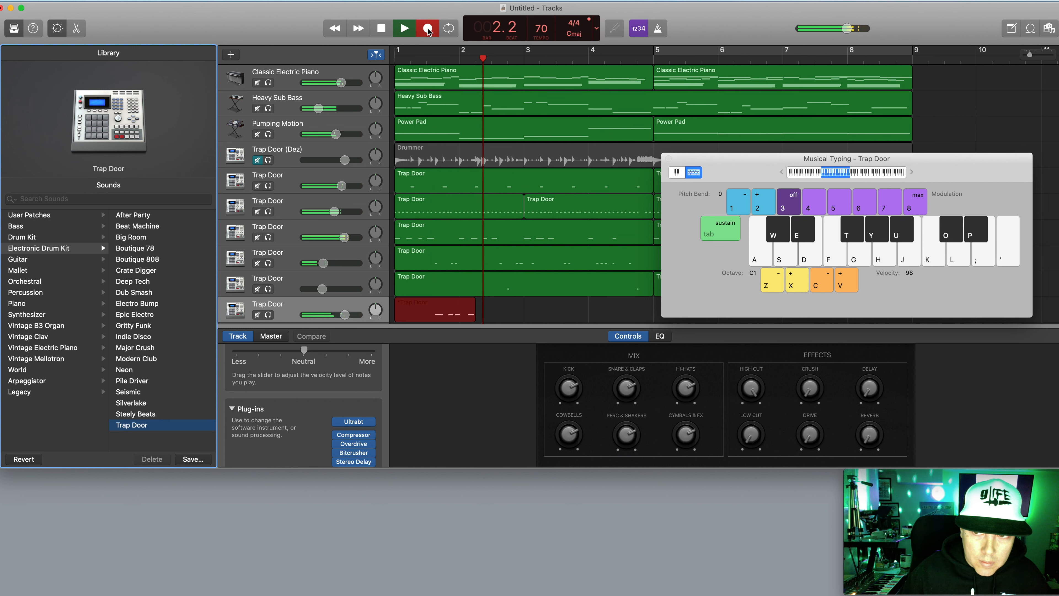
key("p")
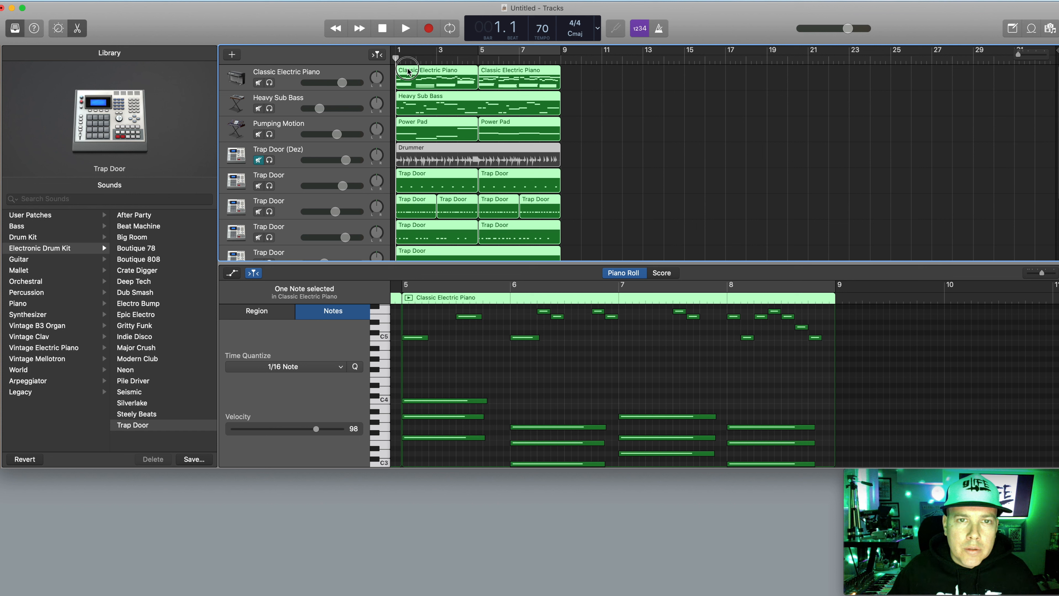
Shift all regions to start at bar 5 and build a four-bar intro from copies of the electric piano at bar 1 and Power Pad at bar 3
left_click_drag(408, 71, 489, 70)
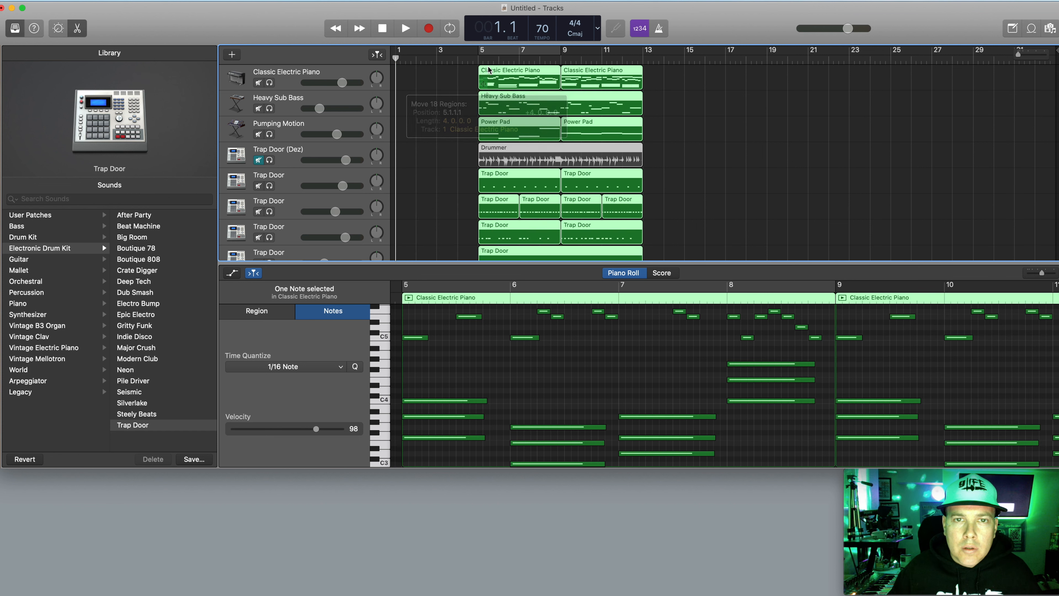
left_click(455, 79)
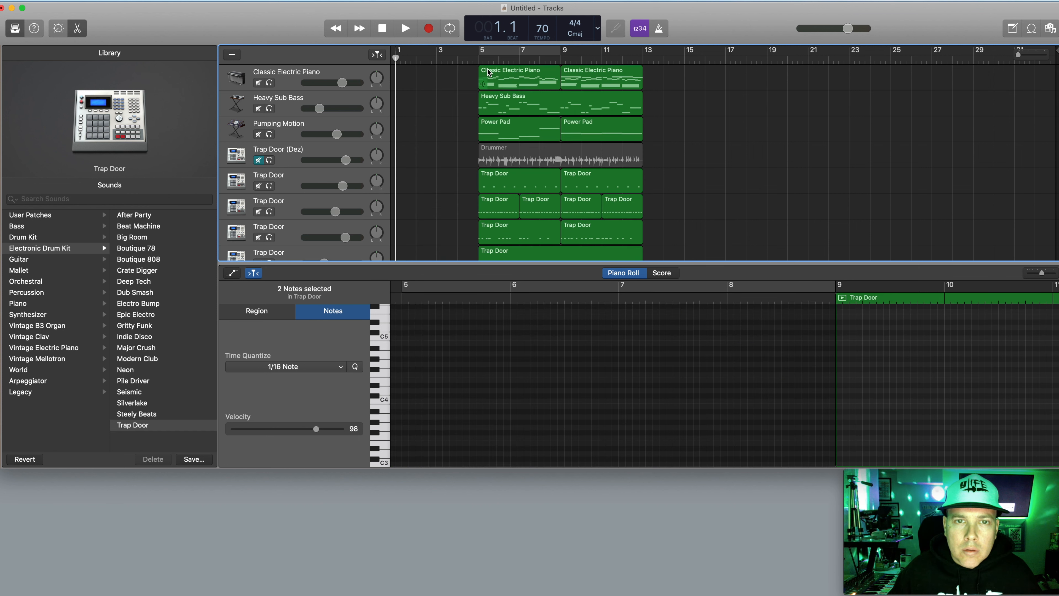
left_click_drag(500, 75, 418, 75)
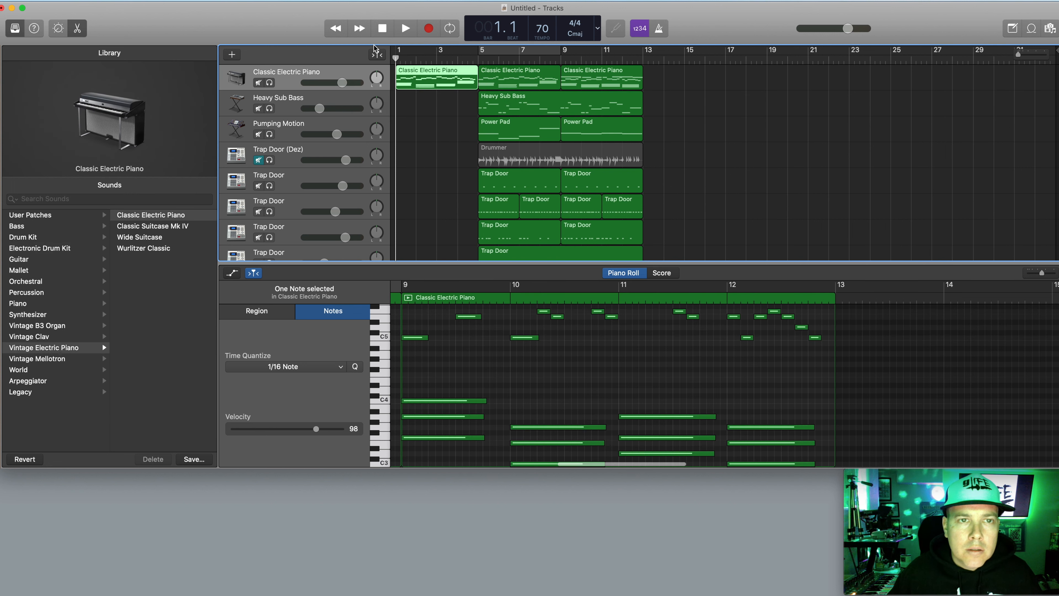
key("space")
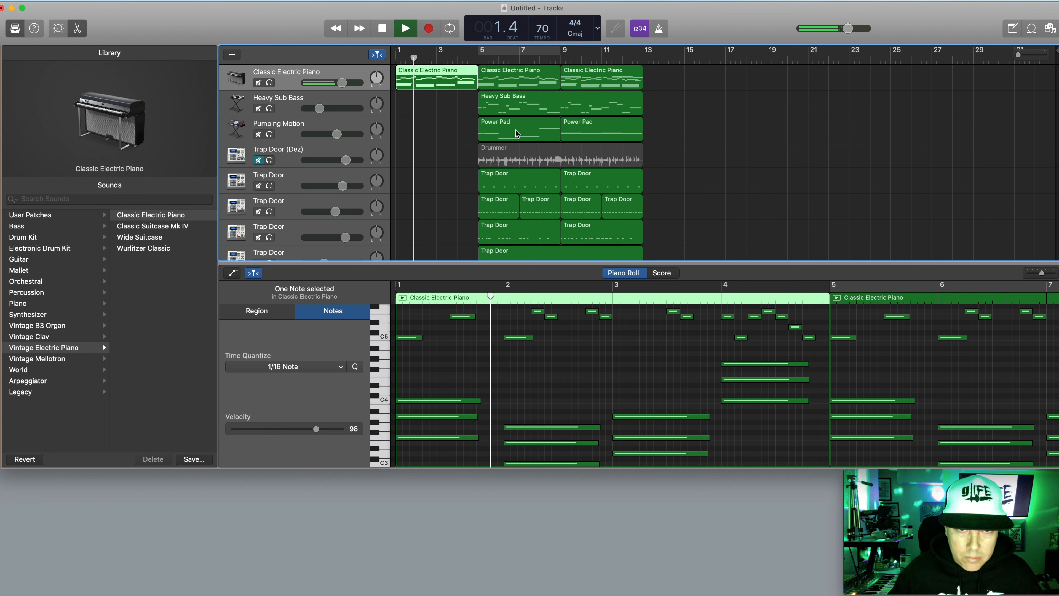
left_click_drag(517, 133, 437, 132)
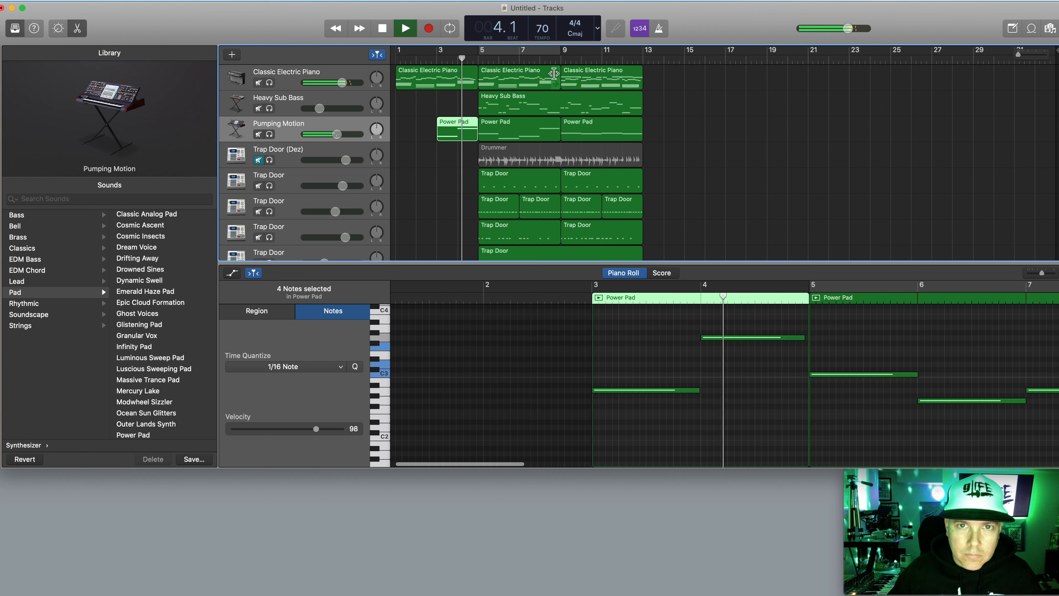
Move the full beat to bar 9 and fill bars 5 to 8 with copies of the electric piano, Power Pad and first Trap Door pattern
left_click_drag(668, 73, 496, 335)
scroll(500, 189, "up", 4)
left_click_drag(493, 73, 576, 73)
left_click_drag(450, 80, 530, 79)
left_click_drag(589, 130, 509, 129)
left_click_drag(586, 183, 509, 180)
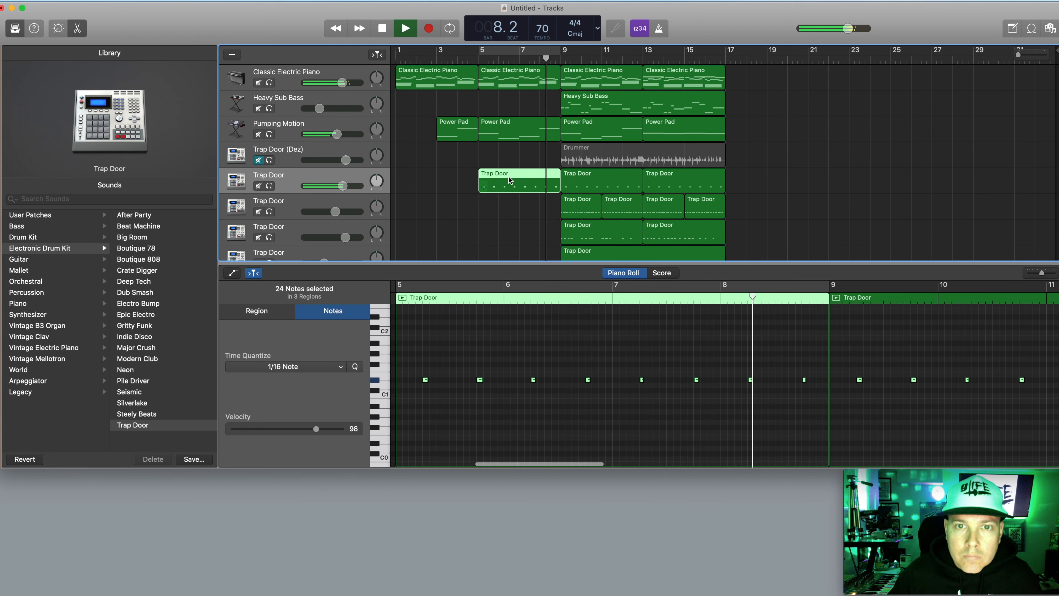
Play the arrangement from bar 4 and add a one-bar Heavy Sub Bass copy at bar 8 leading into the full beat
left_click(458, 60)
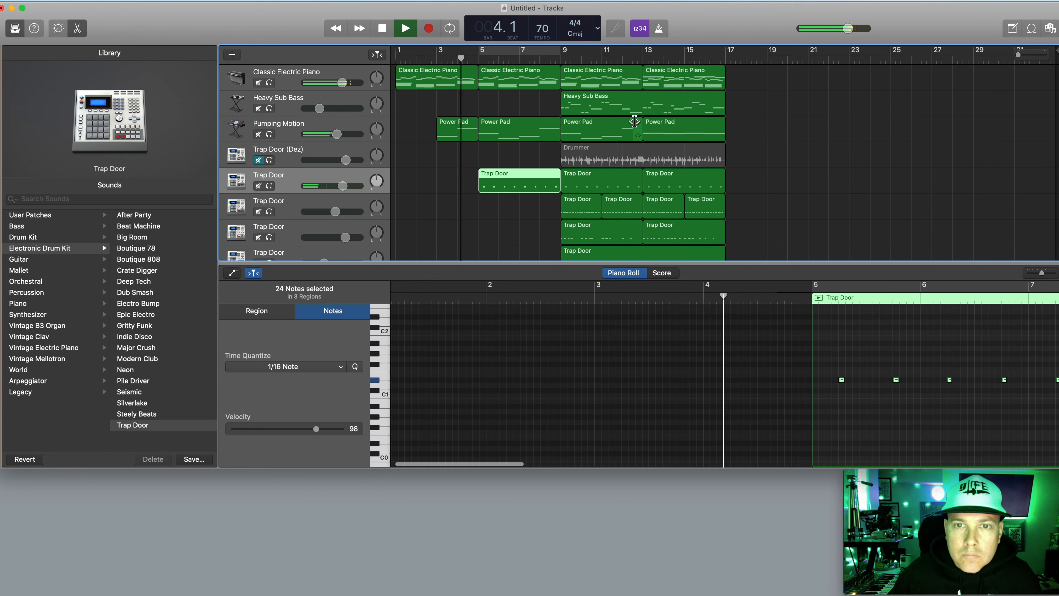
scroll(637, 123, "down", 3)
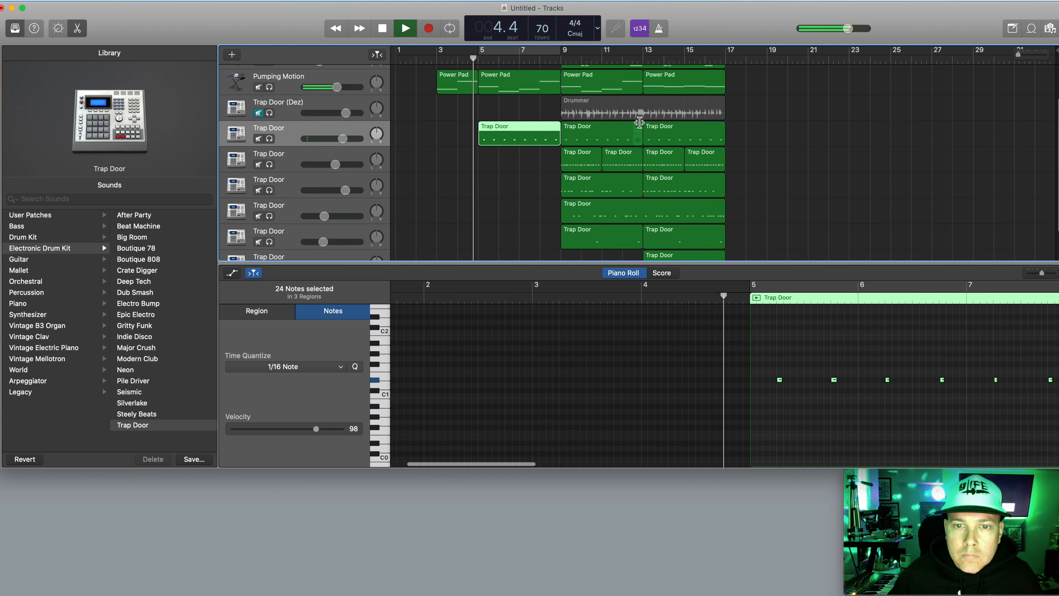
scroll(638, 125, "up", 3)
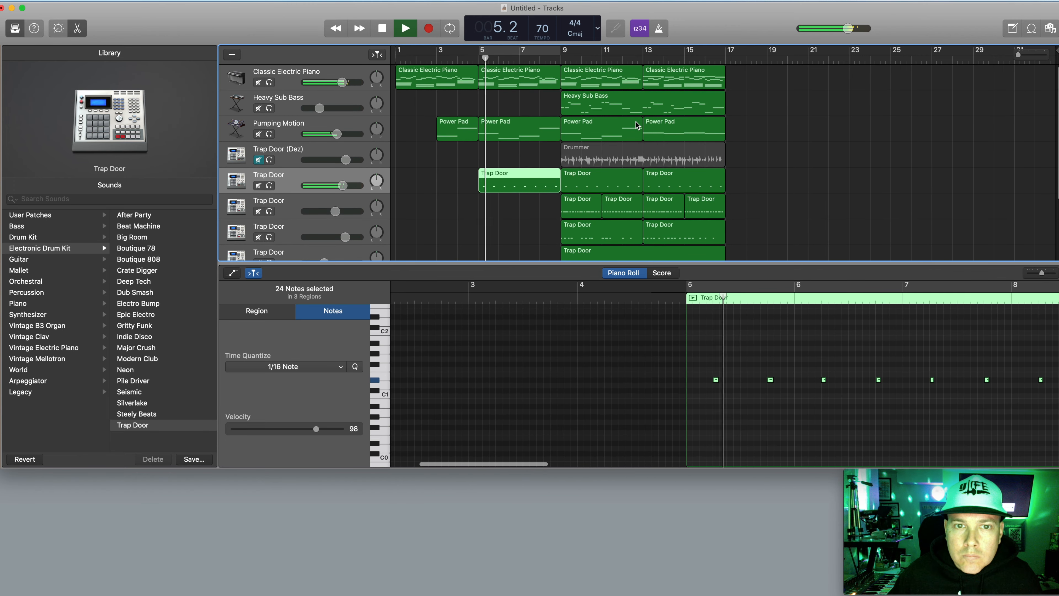
left_click_drag(590, 105, 542, 101)
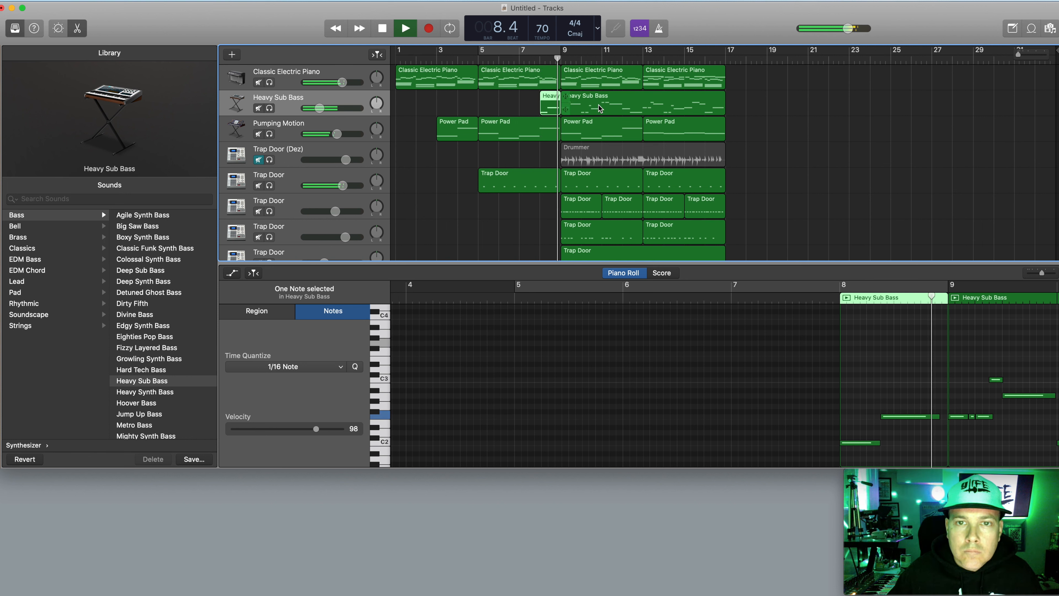
left_click(380, 28)
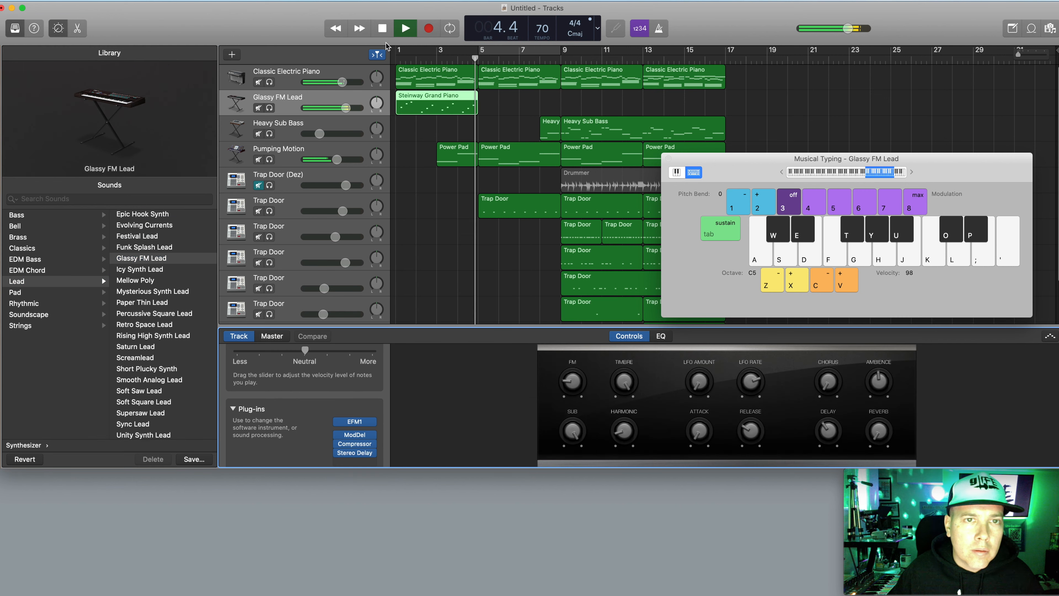
Play the intro from the beginning and lower the volume of the Glassy FM Lead track
key("Return")
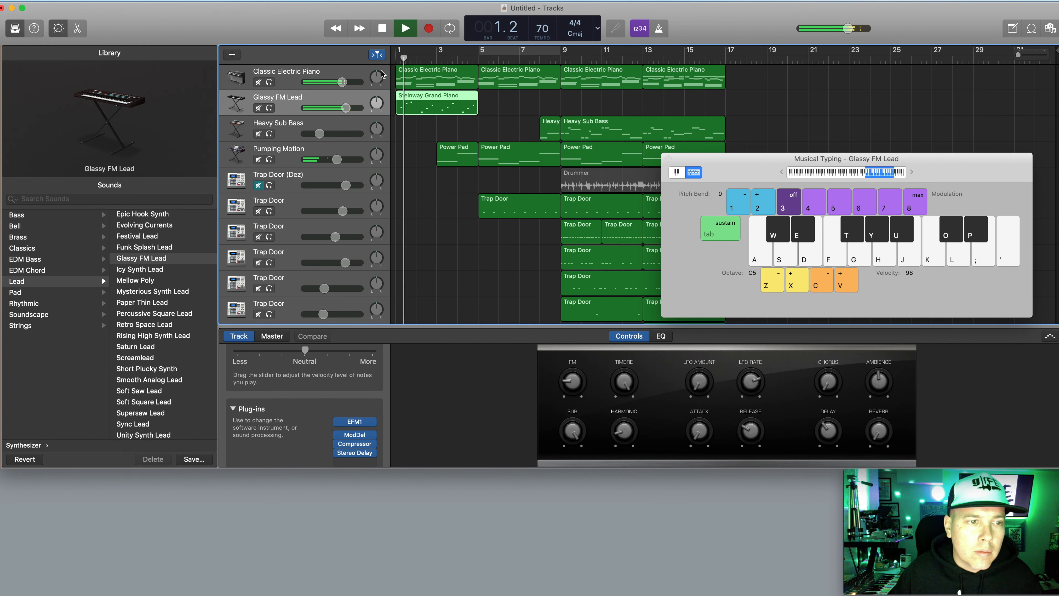
left_click_drag(345, 107, 309, 113)
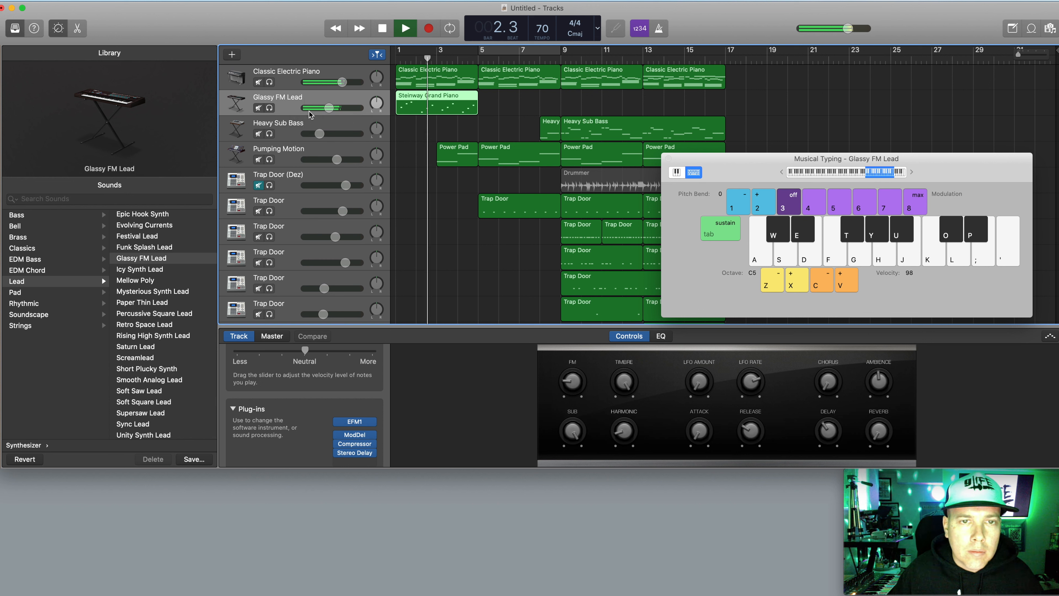
left_click_drag(329, 108, 324, 108)
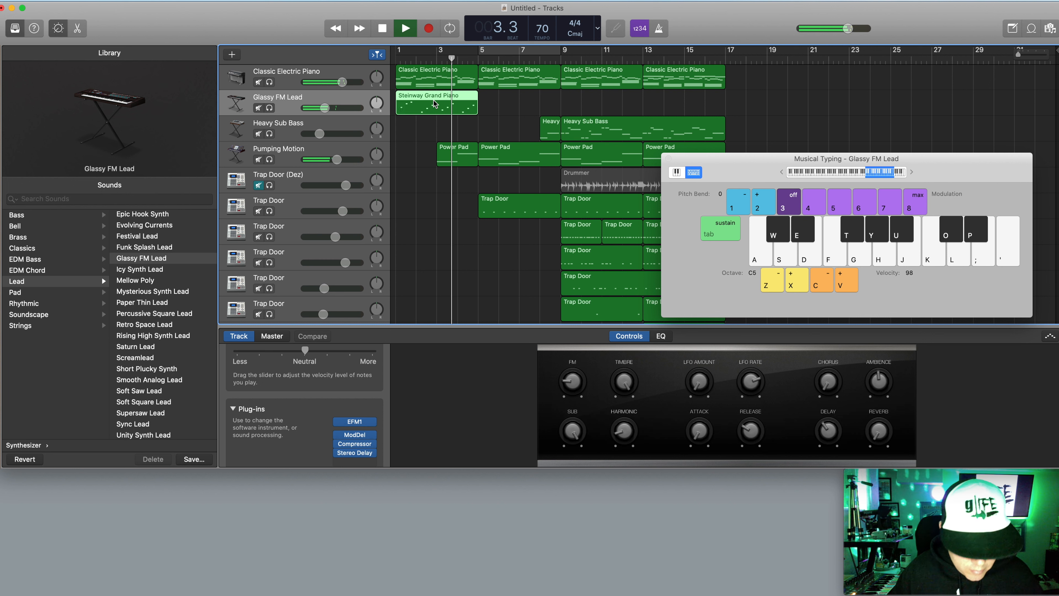
Copy the Steinway Grand Piano region on the Glassy FM Lead track to bar 5 and delete the original at bar 1
left_click_drag(434, 103, 516, 105)
left_click(450, 105)
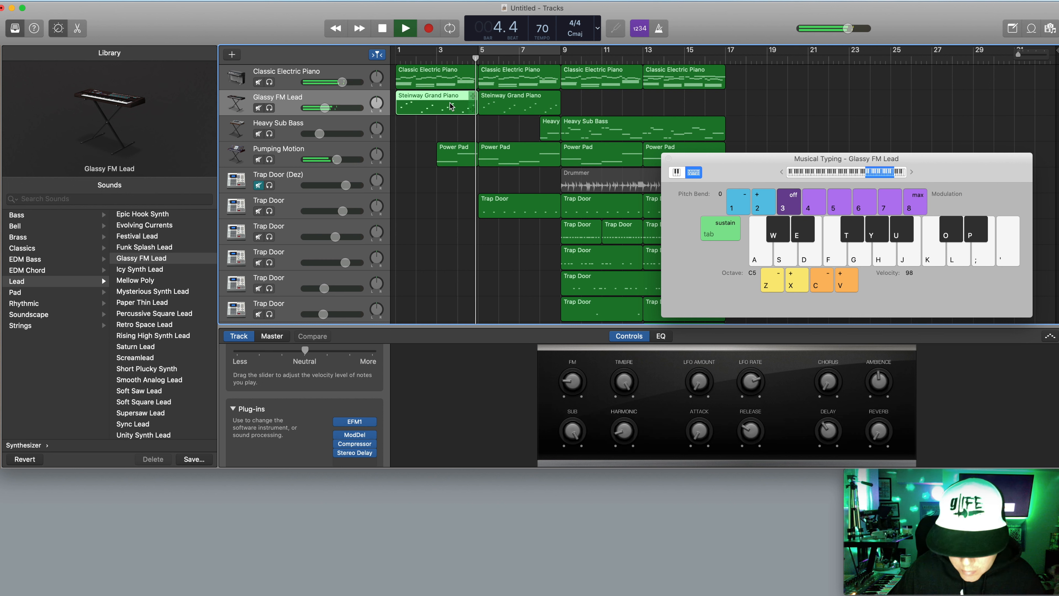
key("Delete")
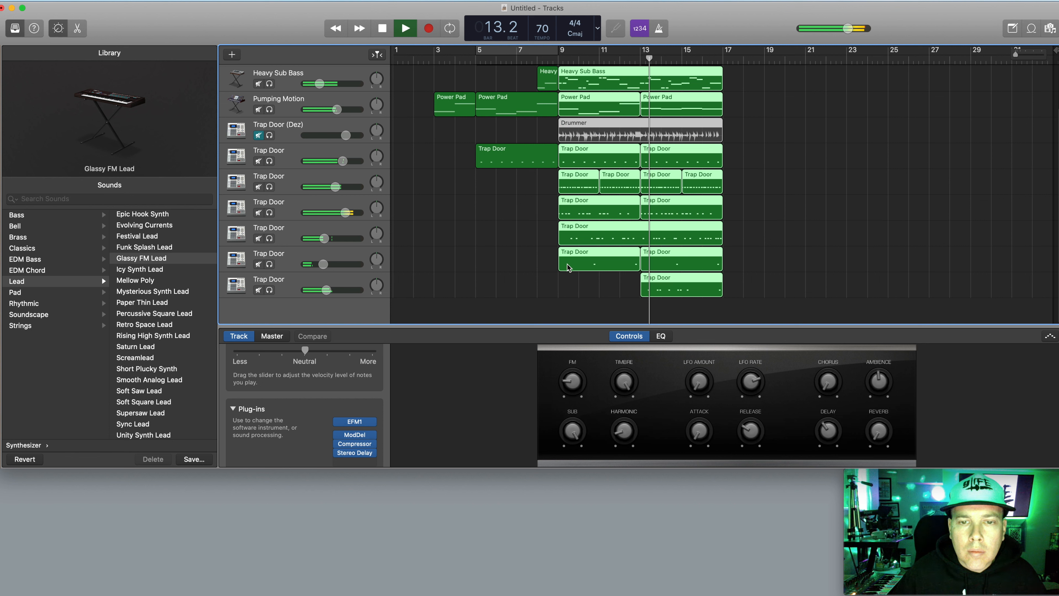
Stop playback and duplicate the full eight-bar beat from bar 9 so the copy starts at bar 17
left_click(562, 288)
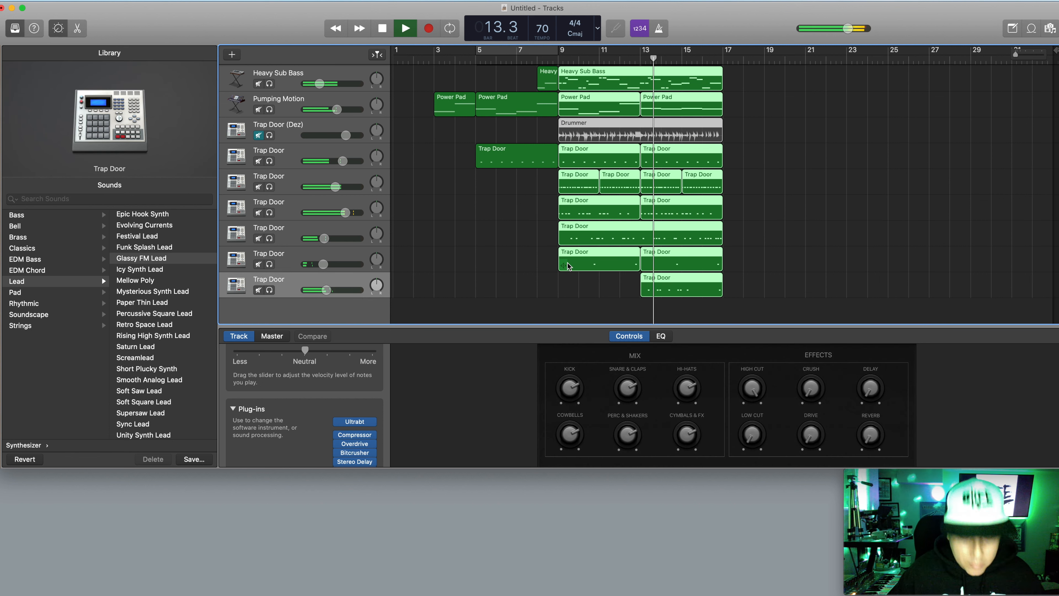
key("space")
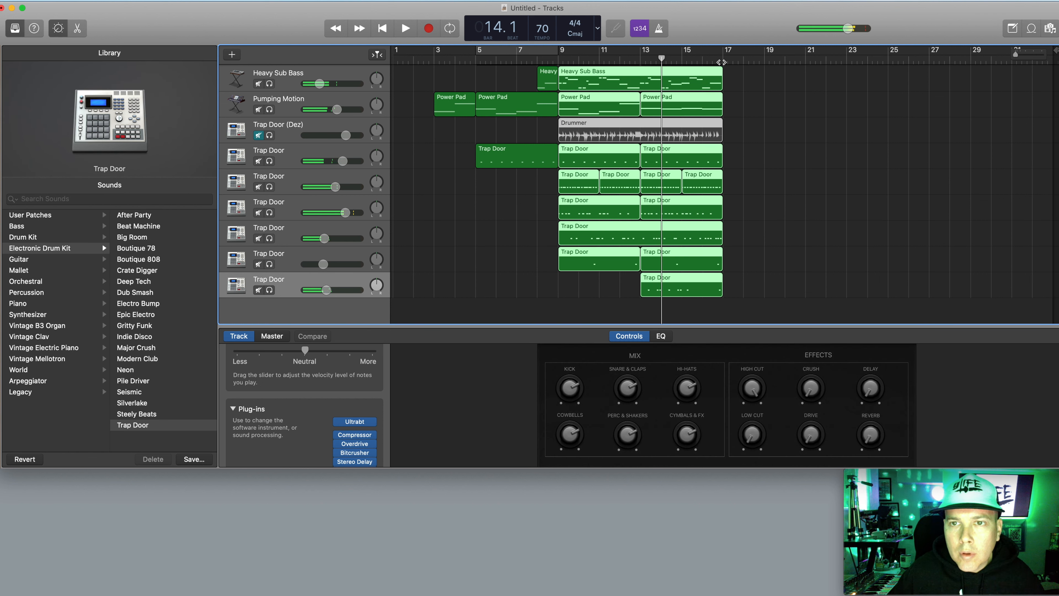
left_click(721, 61)
key("super+v")
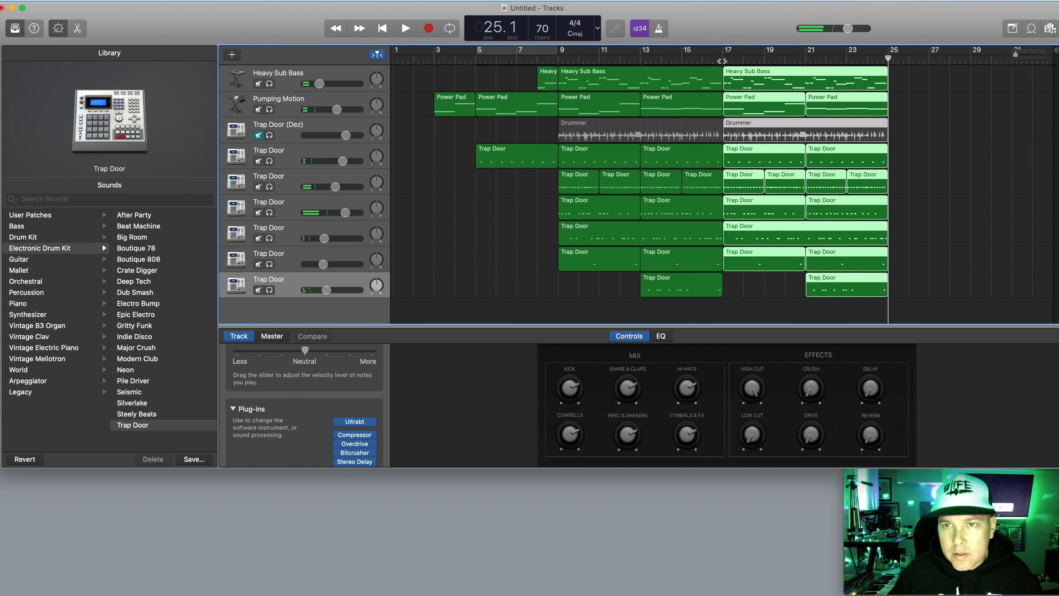
scroll(804, 173, "up", 2)
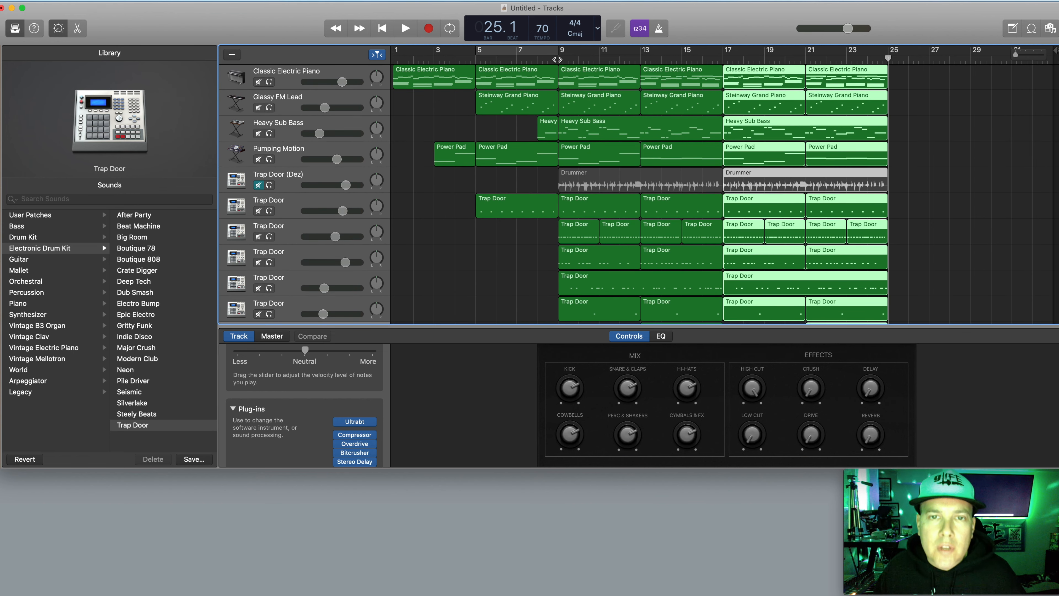
Play from bar 9 and delete the two Power Pad regions between bars 9 and 17 on the Pumping Motion track
left_click(557, 59)
left_click(406, 28)
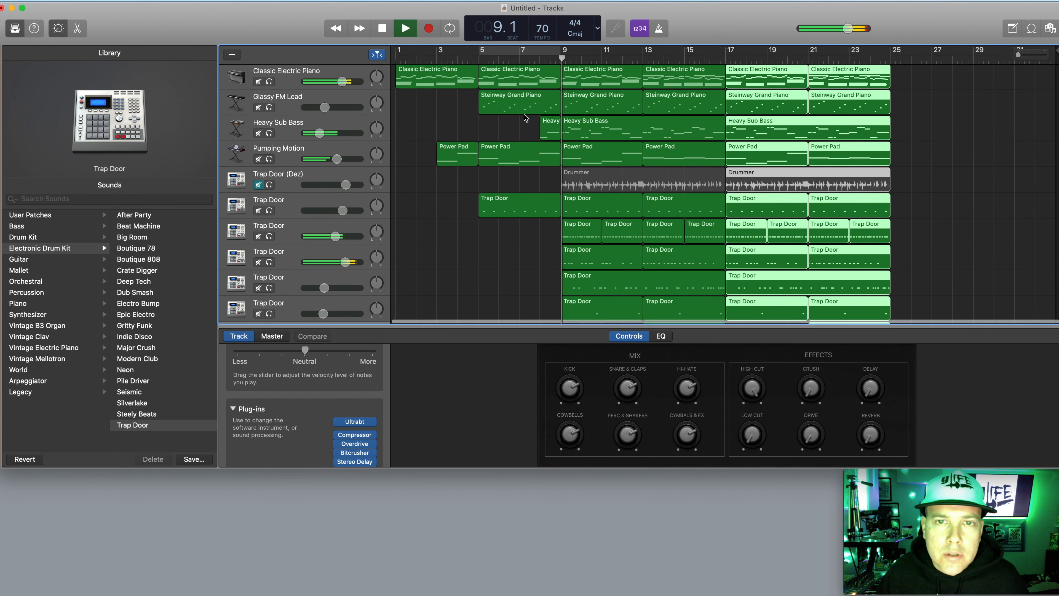
scroll(586, 166, "down", 2)
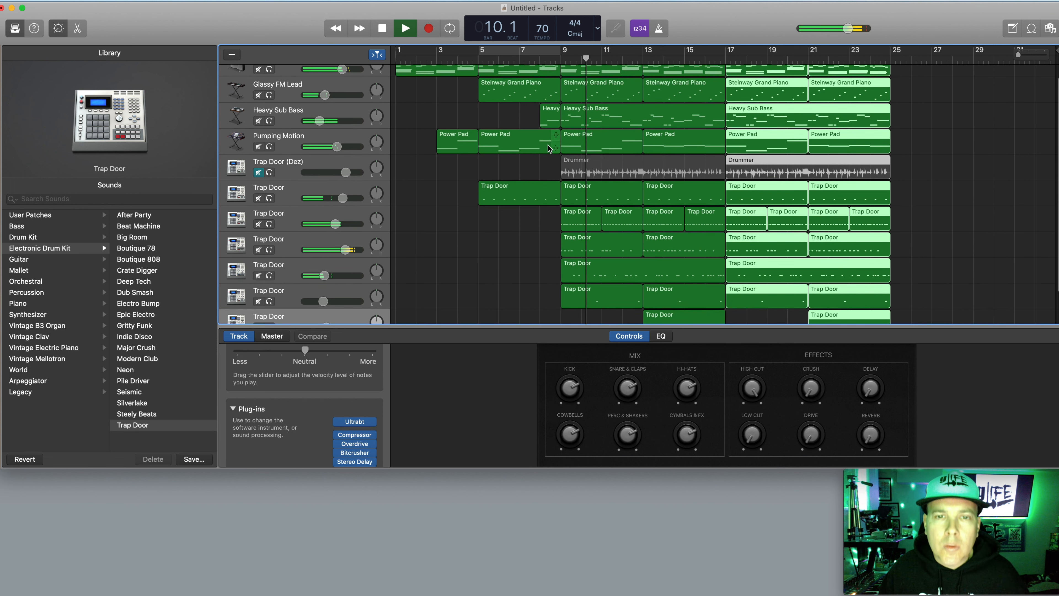
left_click(588, 143)
key("Delete")
left_click(673, 146)
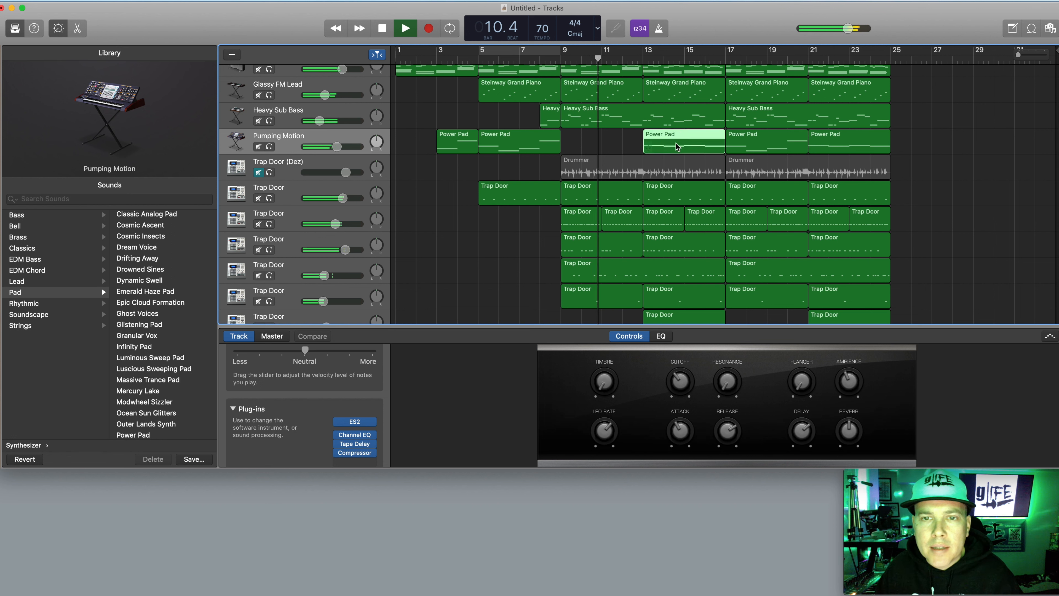
key("Delete")
Delete the two regions between bars 17 and 25 on the first Trap Door pattern track, and listen up to bar 16
scroll(581, 209, "down", 2)
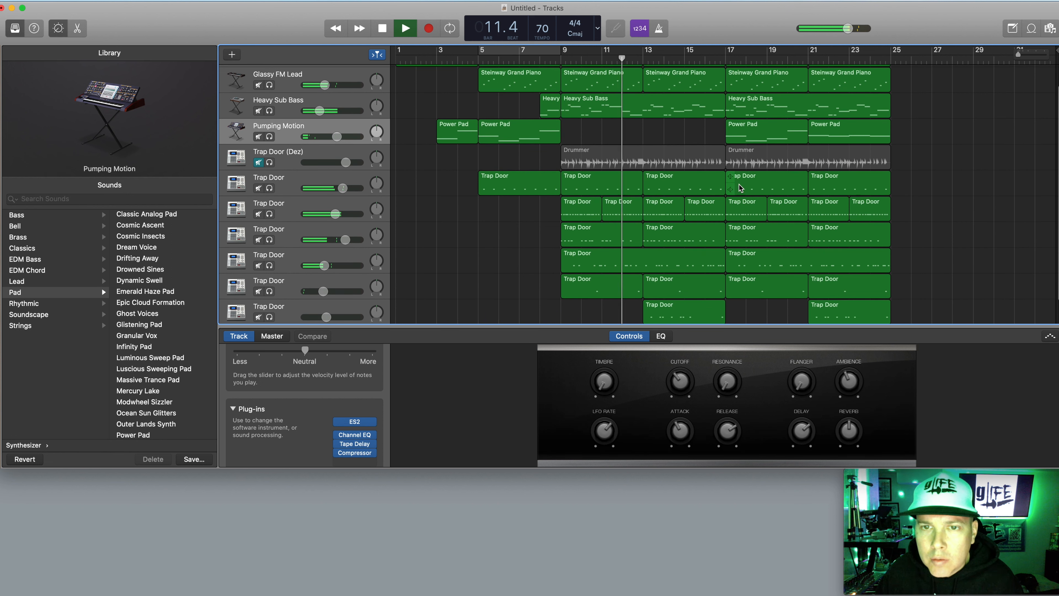
left_click(768, 190)
key("Delete")
left_click(837, 187)
key("Delete")
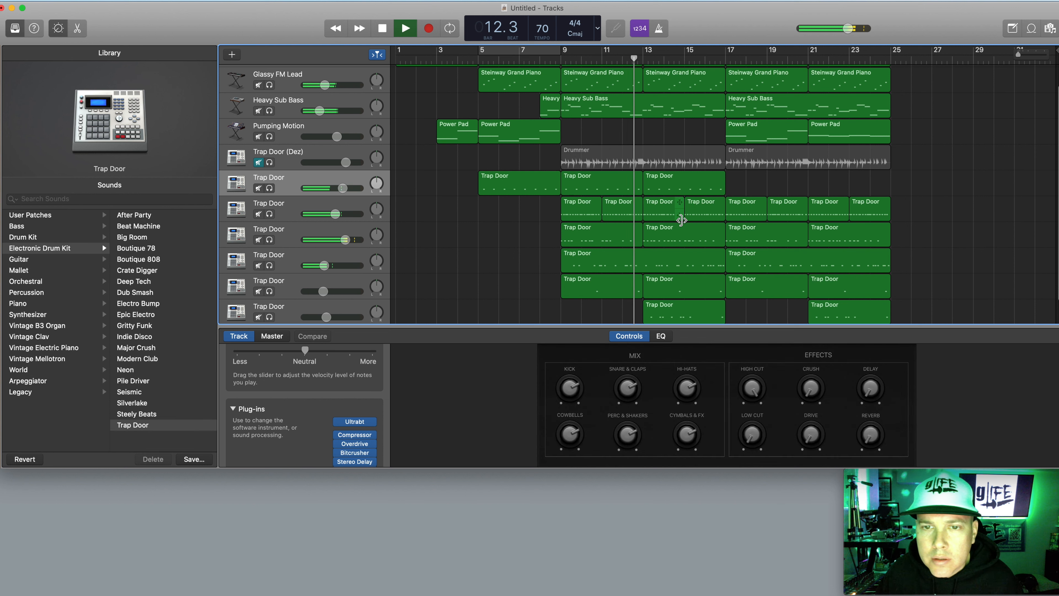
scroll(677, 221, "down", 2)
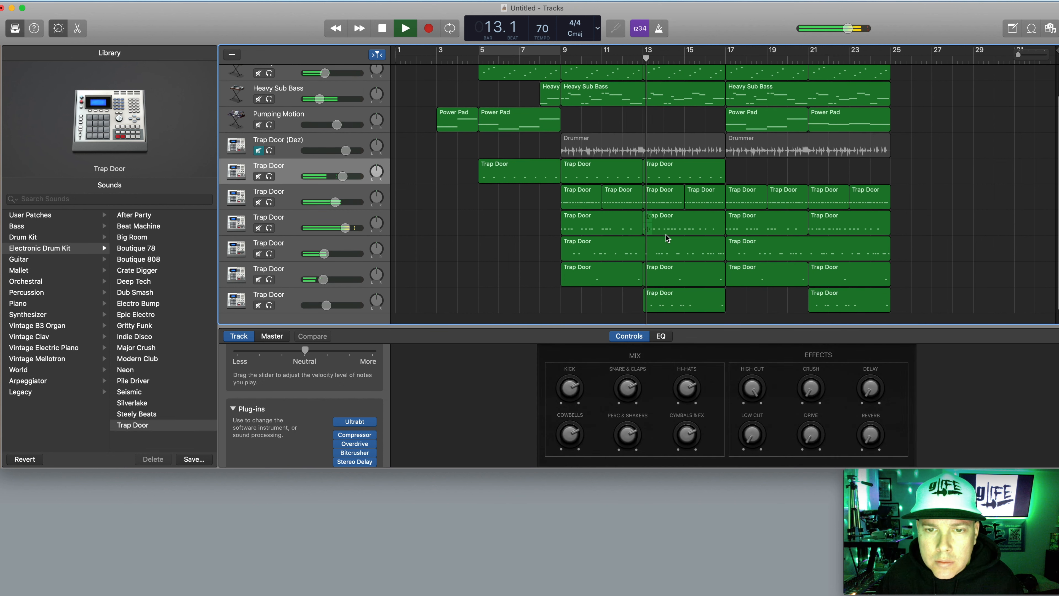
scroll(667, 238, "down", 2)
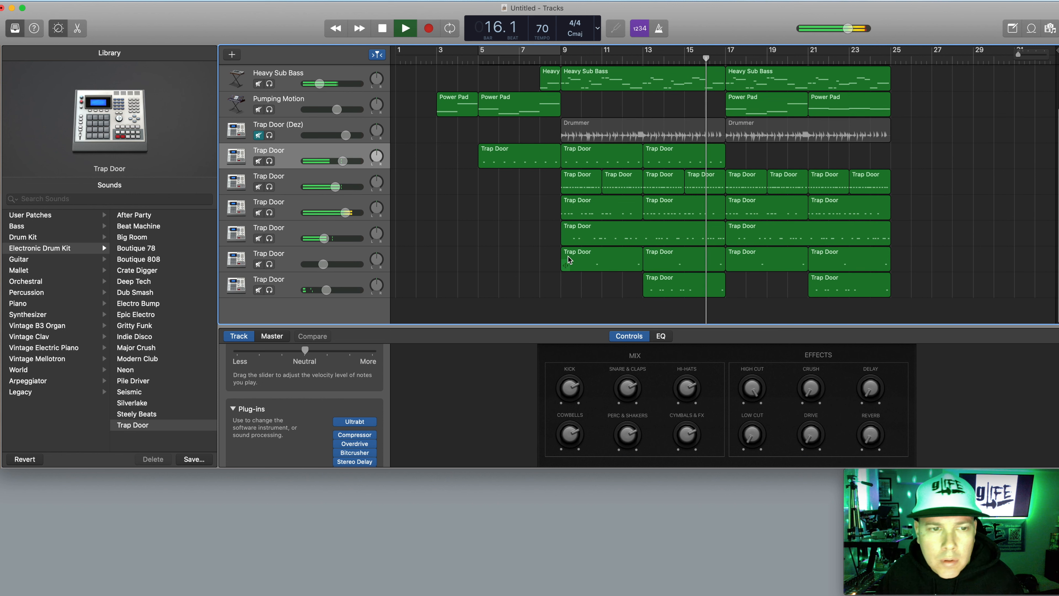
key("space")
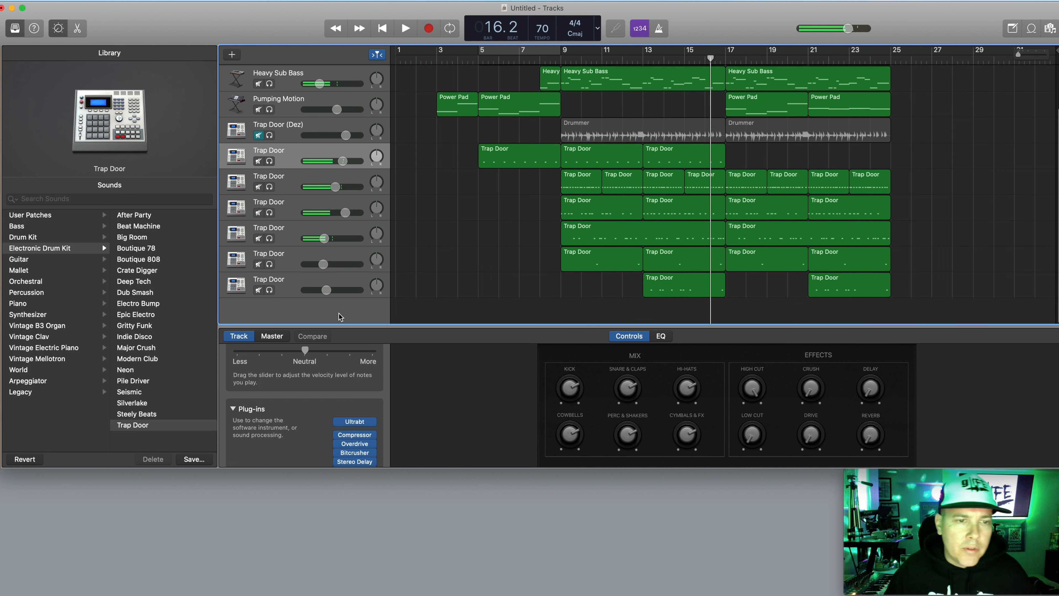
Add another Trap Door track and record a single drum hit at bar 9 with Musical Typing
left_click(288, 285)
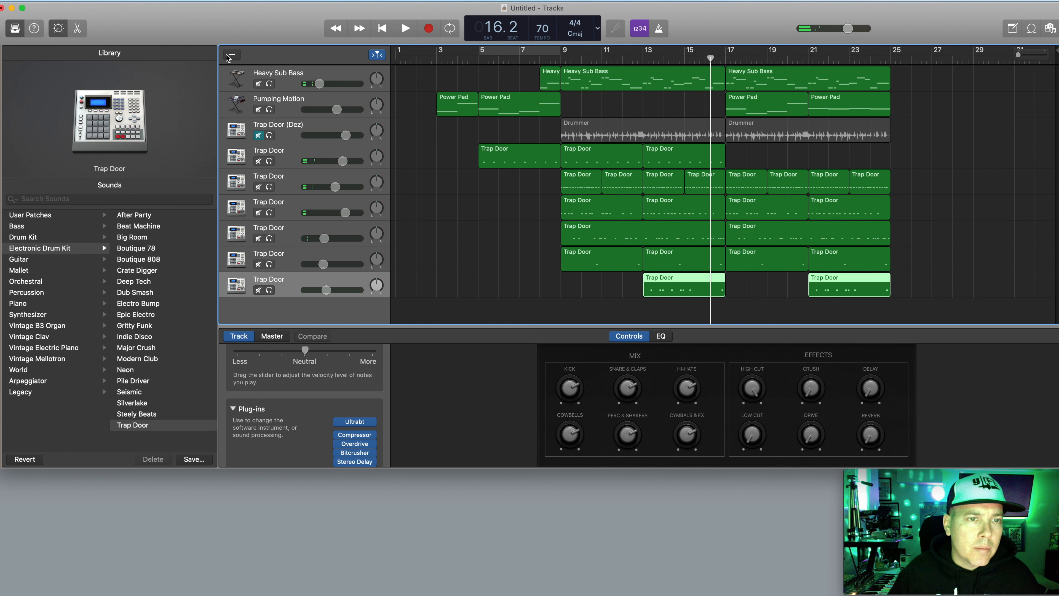
left_click(428, 29)
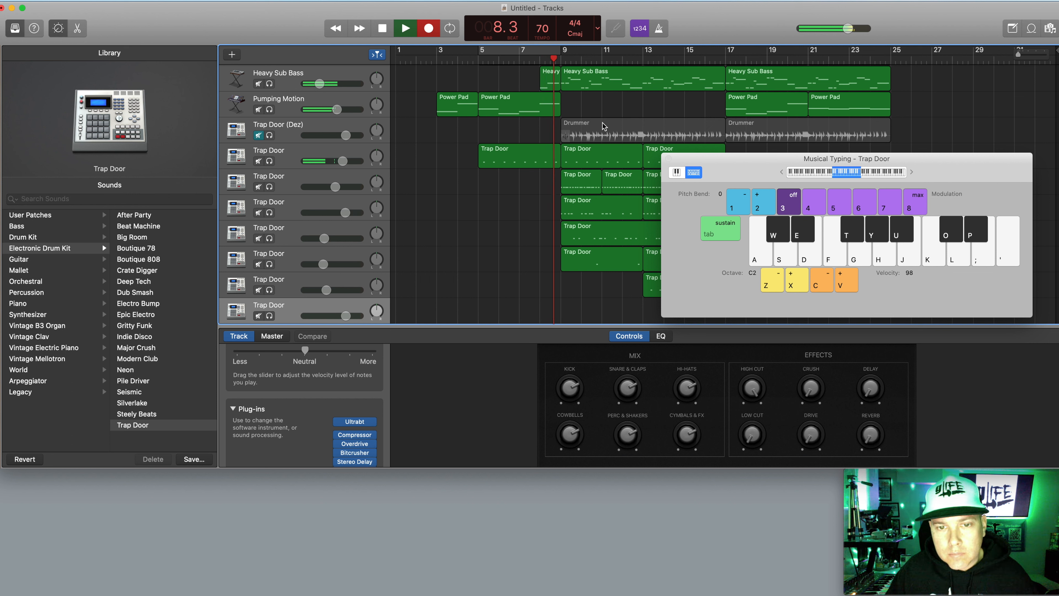
key("g")
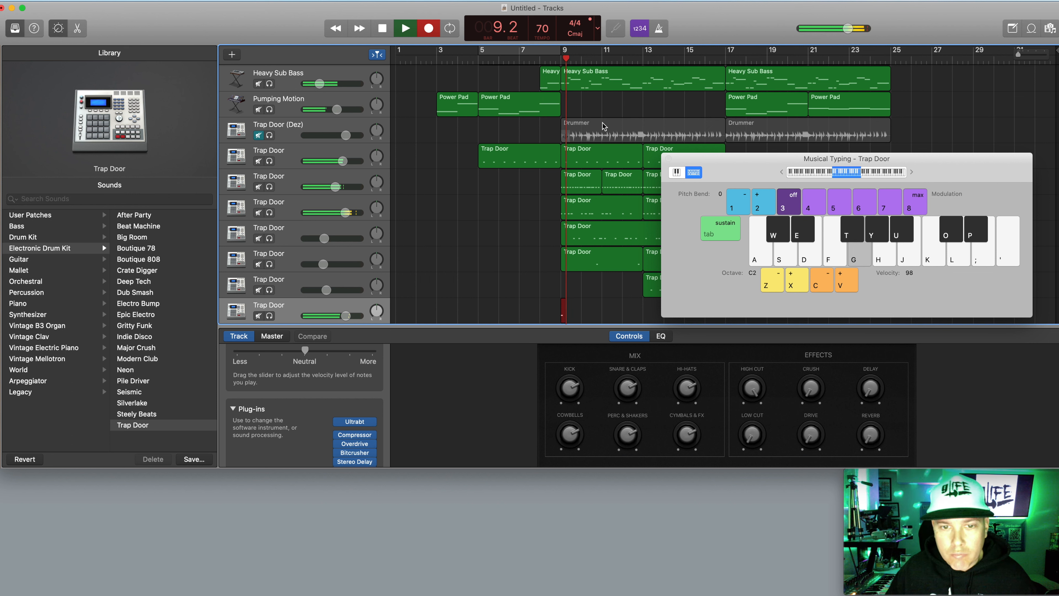
left_click(381, 28)
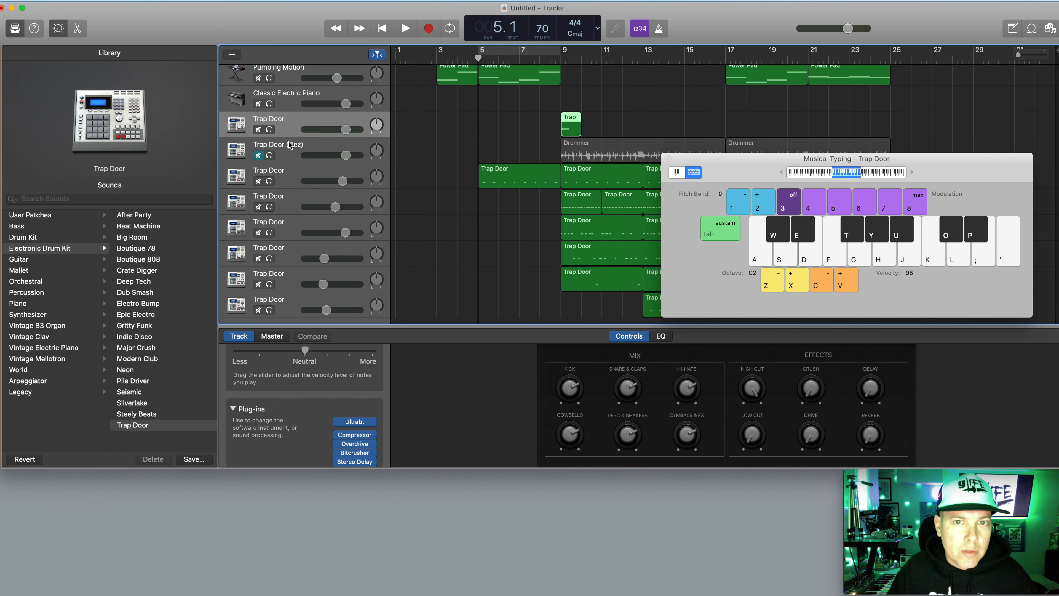
Delete the muted Trap Door drummer track and copy the new one-bar drum hit from bar 9 to bar 17
right_click(288, 148)
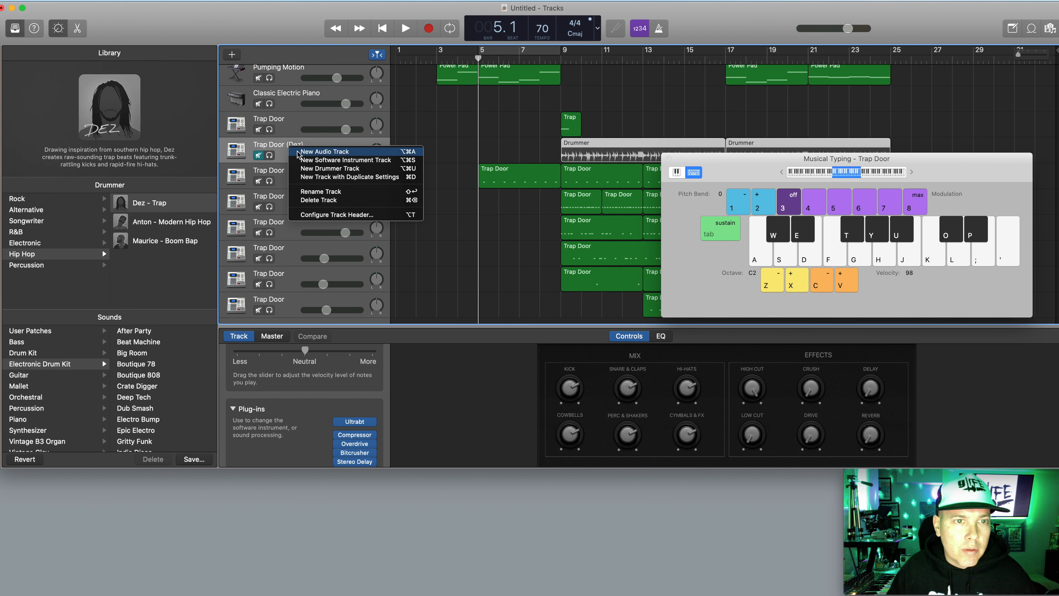
left_click(318, 199)
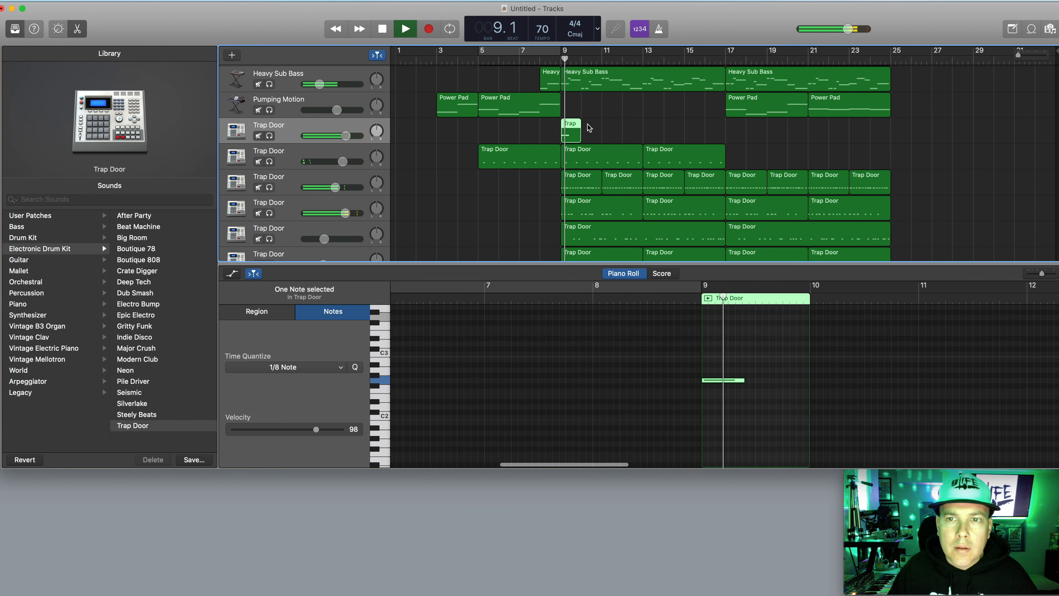
left_click_drag(570, 129, 734, 126)
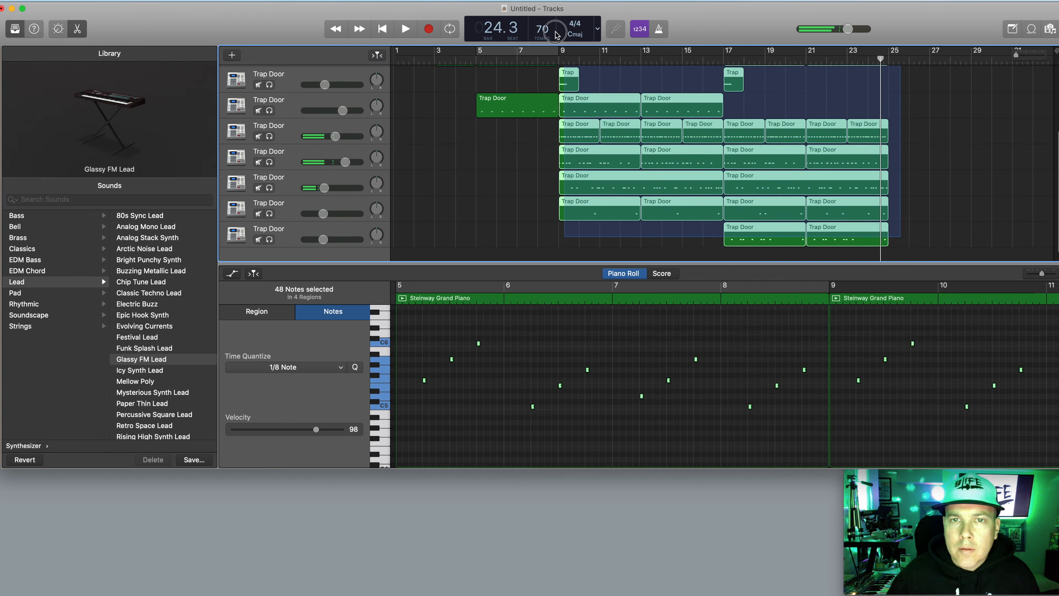
Copy all regions on every track from bar 9 to bar 25 and paste them at bar 25
scroll(565, 83, "up", 5)
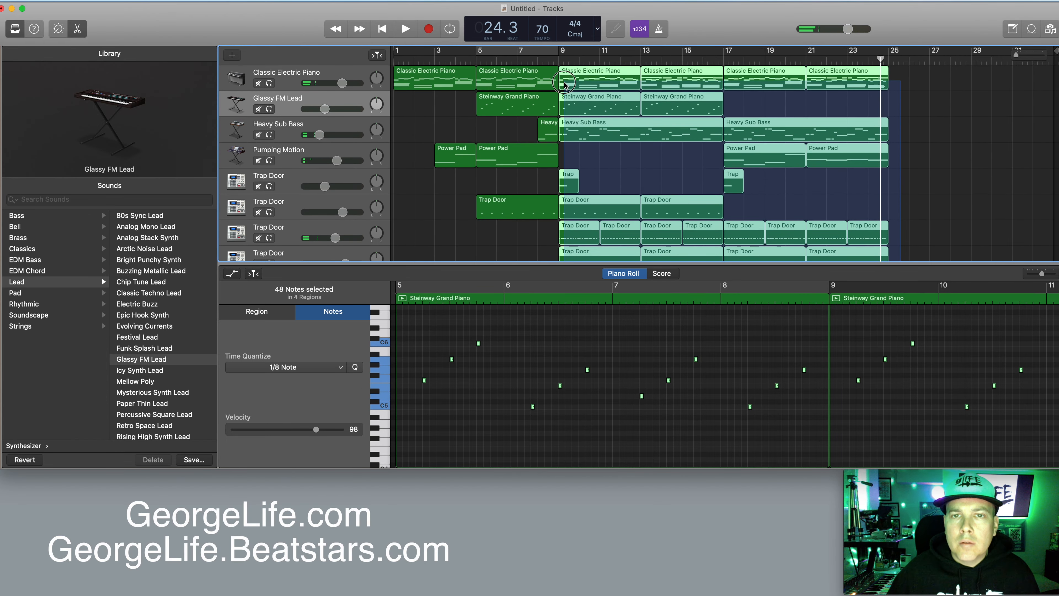
left_click(566, 84)
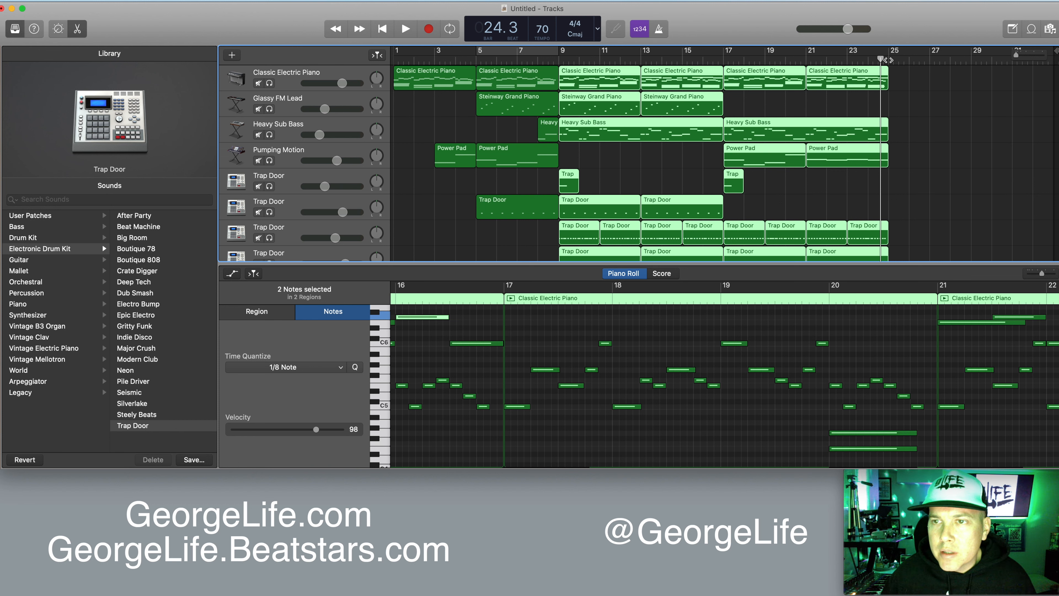
left_click(887, 60)
key("super+v")
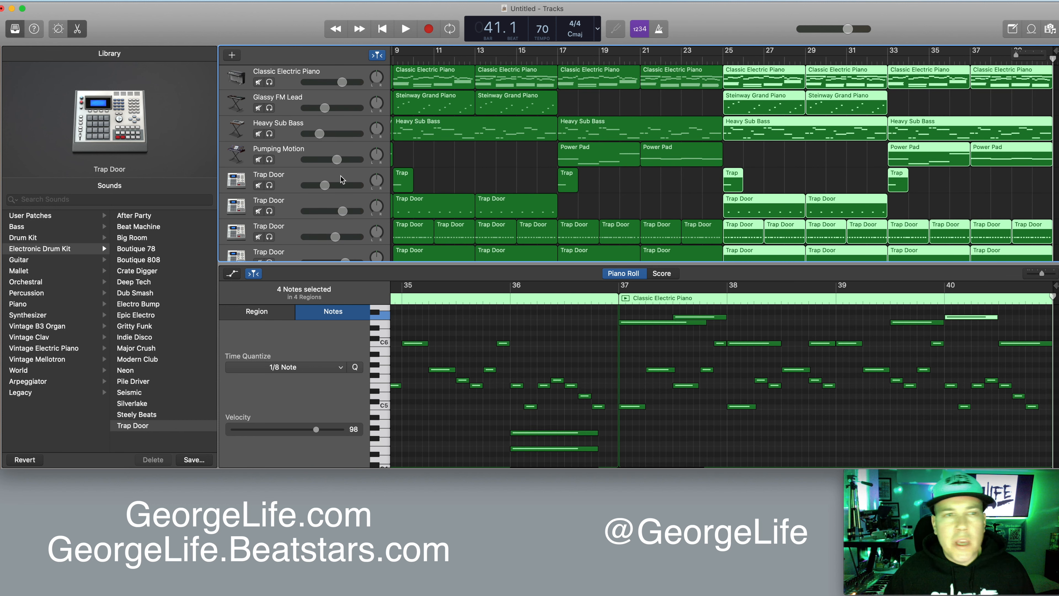
Show the EQ of the Classic Electric Piano track in place of the piano roll
scroll(280, 103, "up", 1)
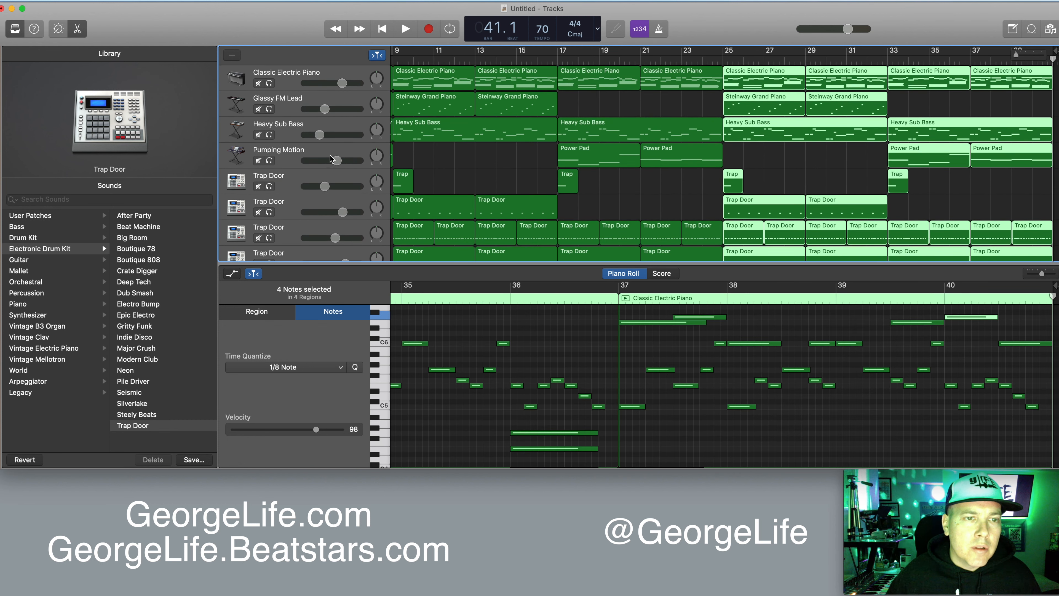
scroll(322, 226, "down", 5)
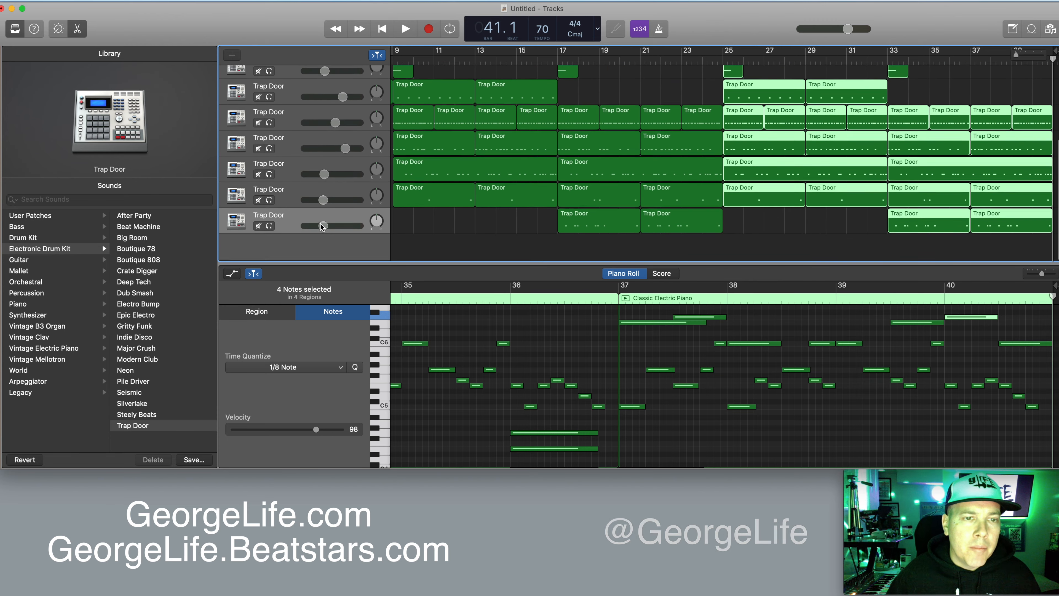
scroll(322, 227, "up", 5)
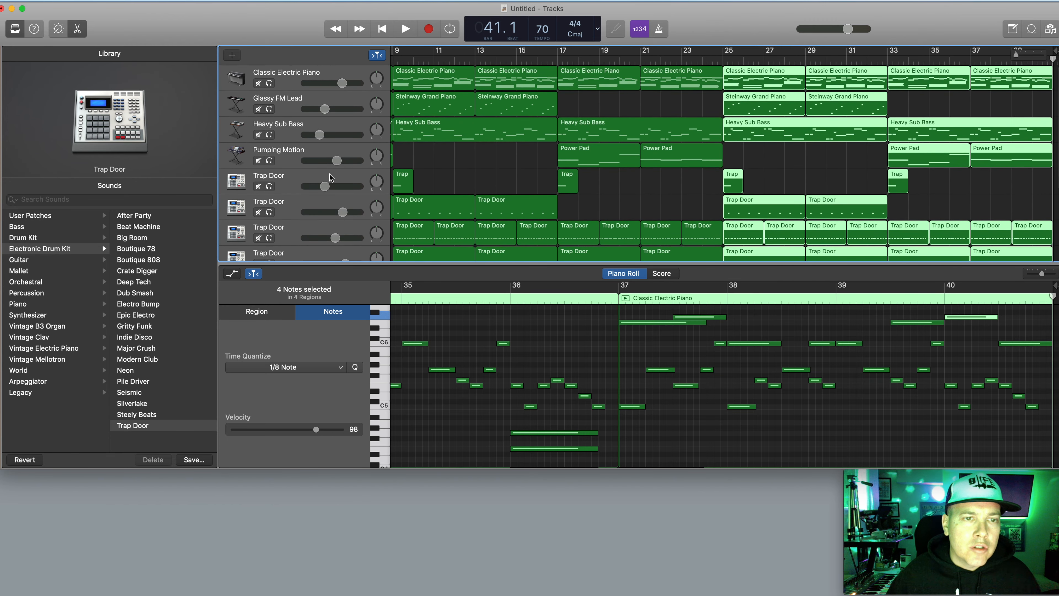
scroll(315, 153, "down", 1)
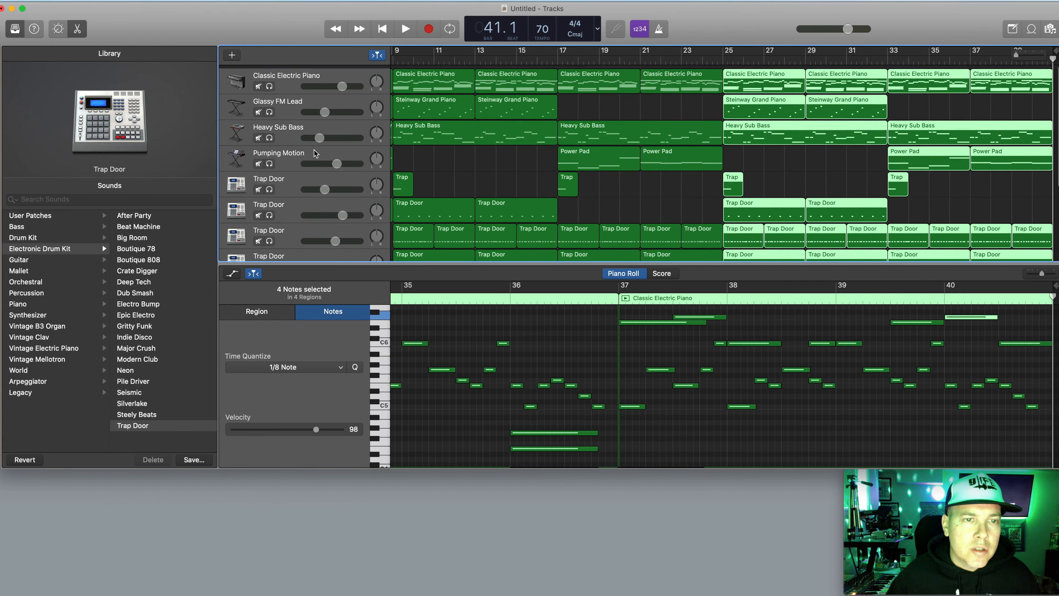
left_click(310, 72)
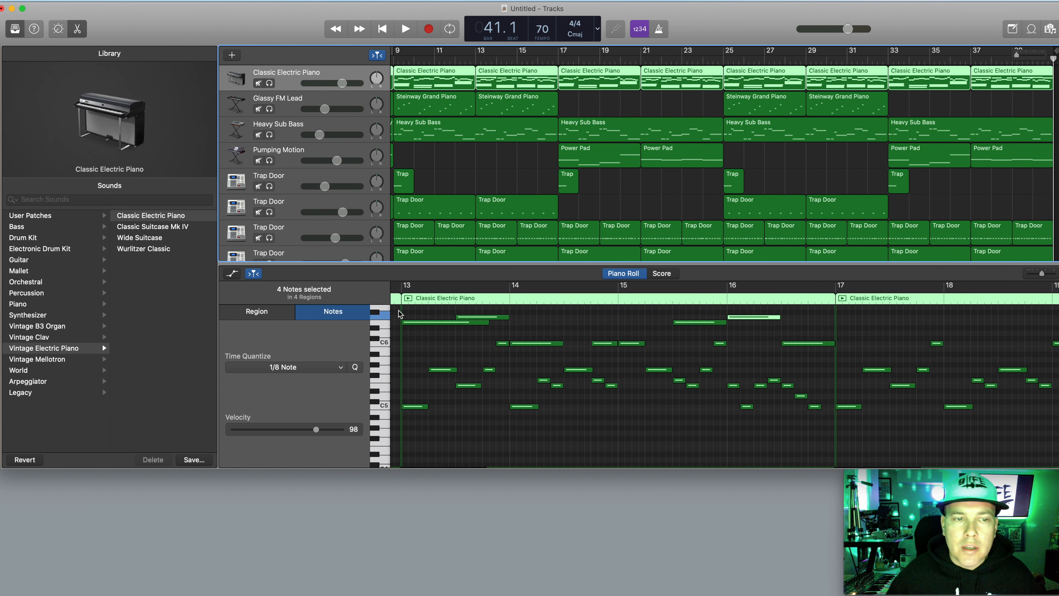
key("b")
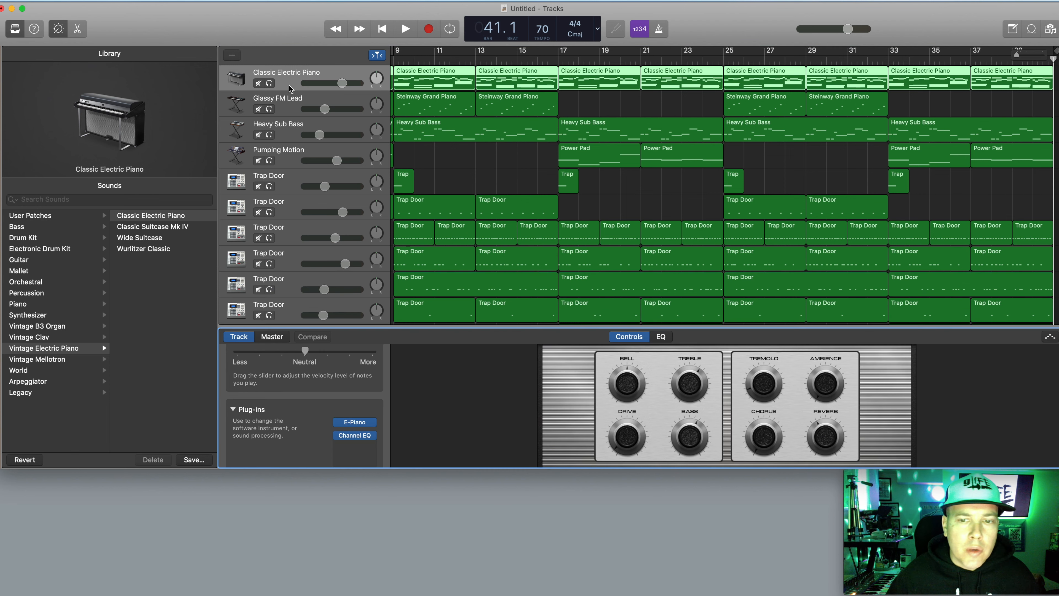
left_click(661, 337)
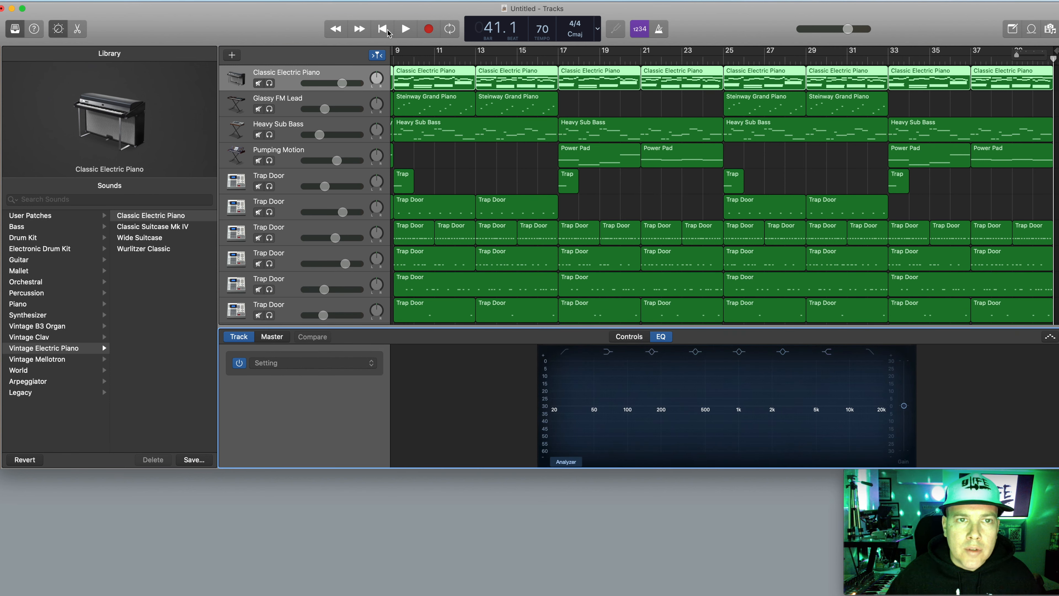
Play from the beginning and shape the electric piano's EQ with a low cut, a high cut near 4 kHz and a +2.0 dB boost at 2500 Hz
left_click(387, 31)
left_click(405, 29)
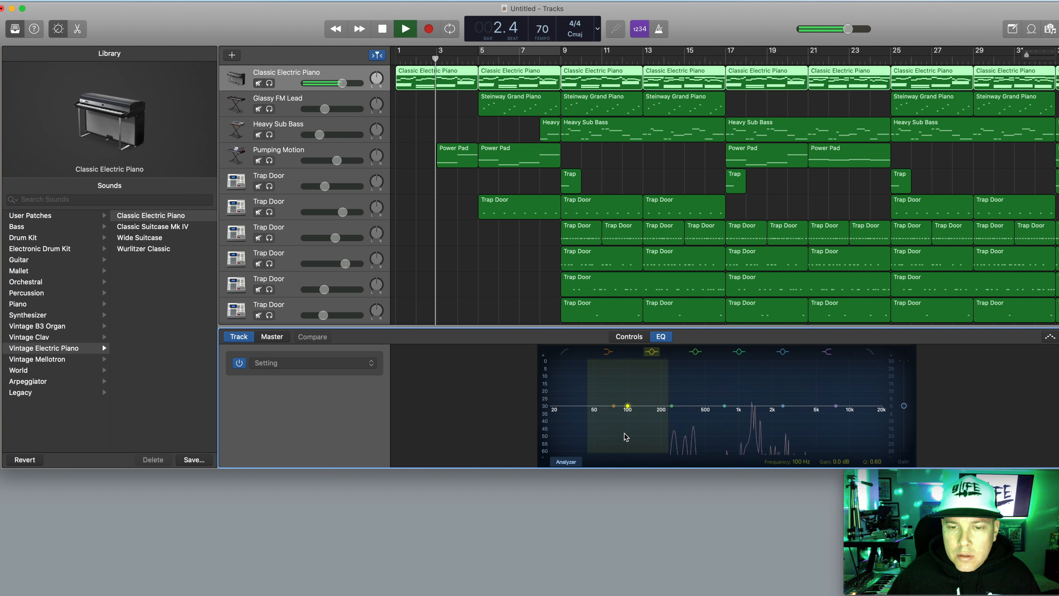
left_click(565, 352)
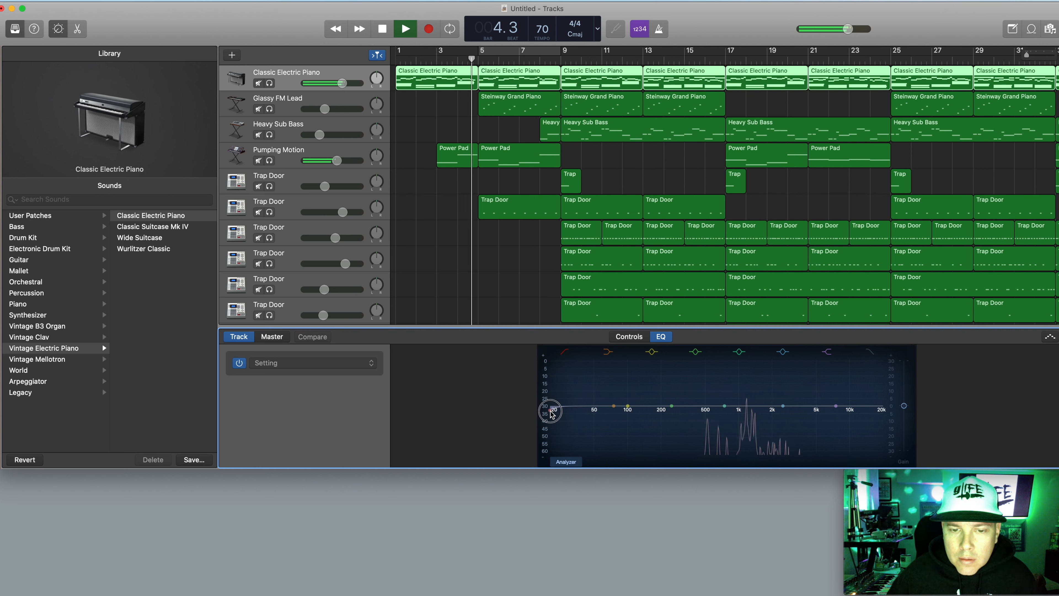
left_click_drag(552, 412, 684, 407)
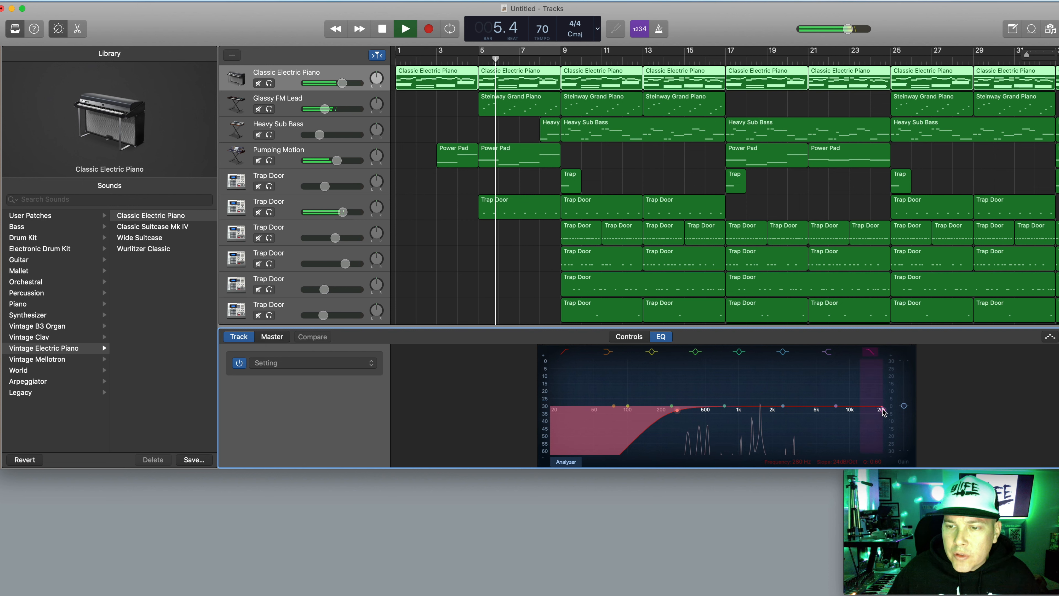
left_click_drag(883, 412, 805, 413)
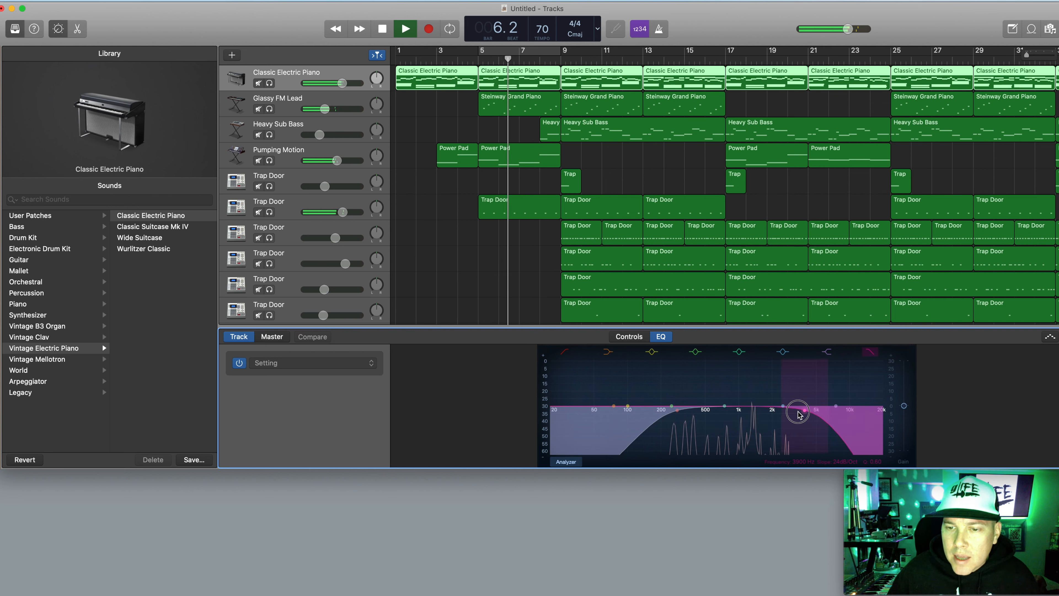
left_click_drag(724, 405, 783, 403)
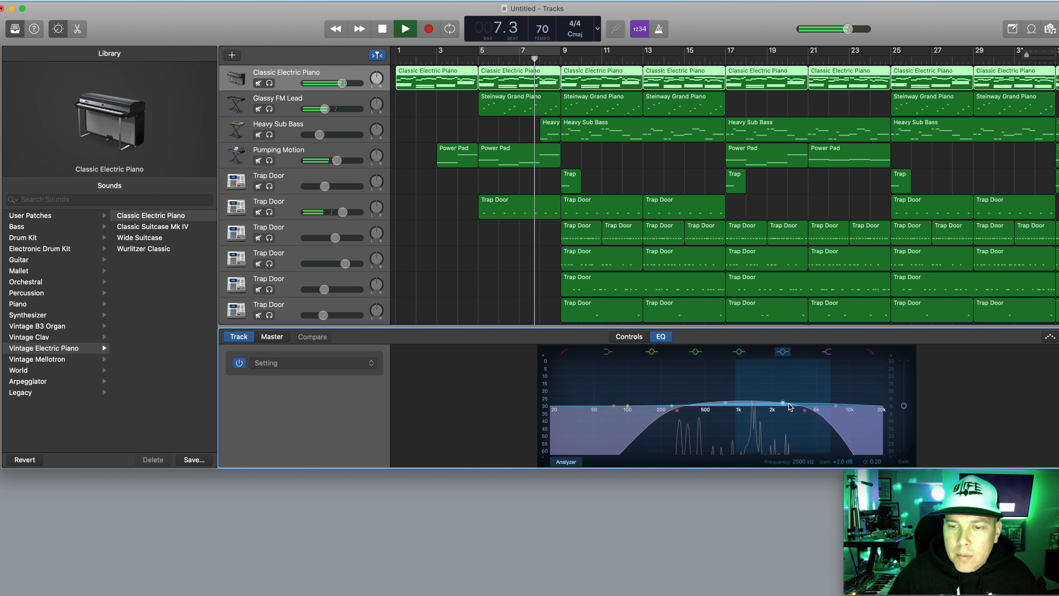
left_click(677, 412)
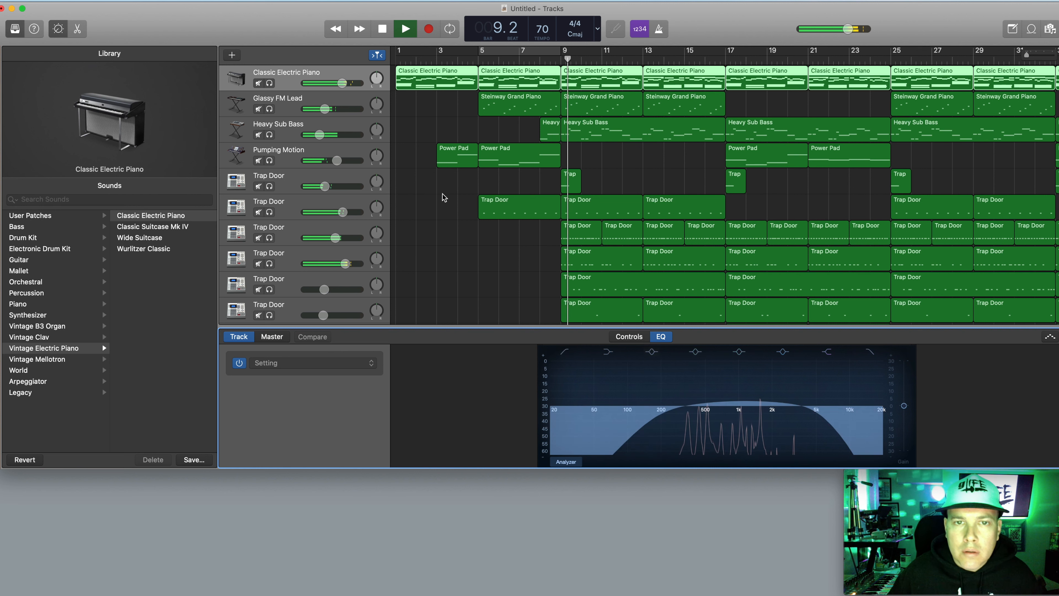
Add a low cut just below 2 kHz to the Glassy FM Lead's EQ and a high cut between 200 and 500 Hz to the Heavy Sub Bass
left_click(313, 98)
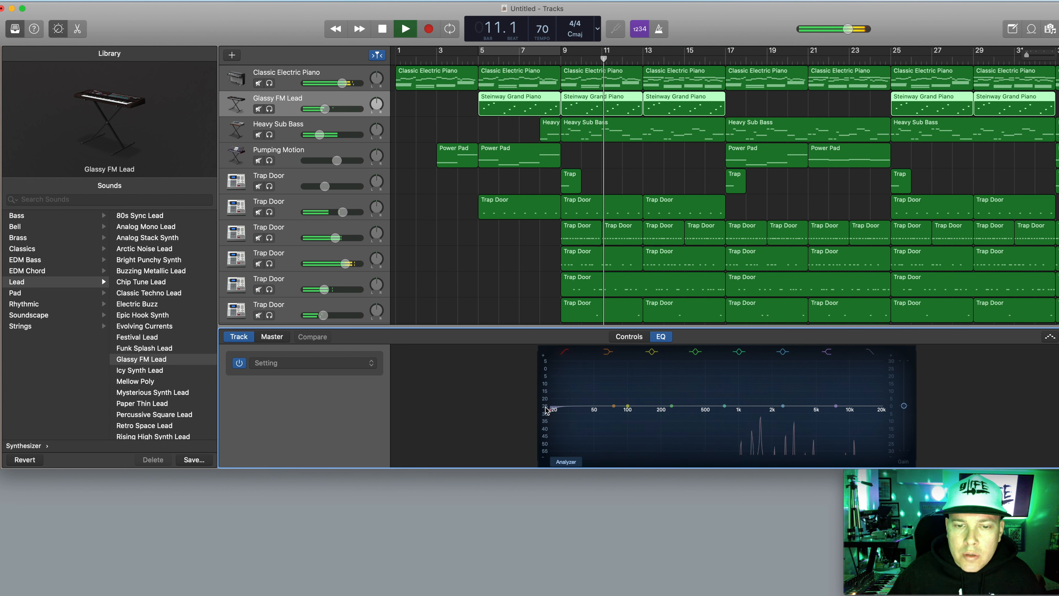
left_click_drag(552, 412, 778, 432)
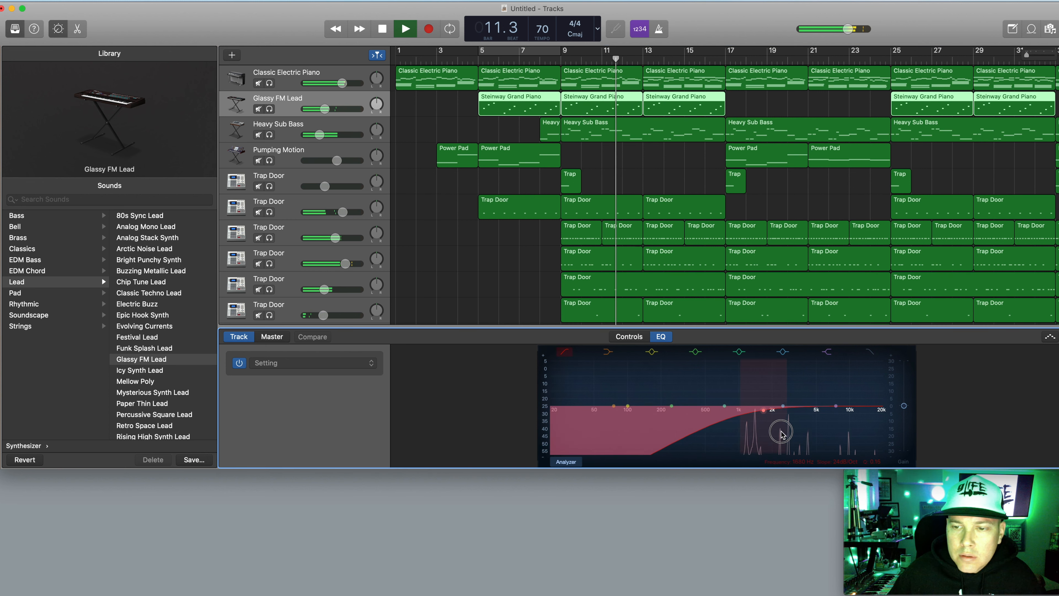
key("Down")
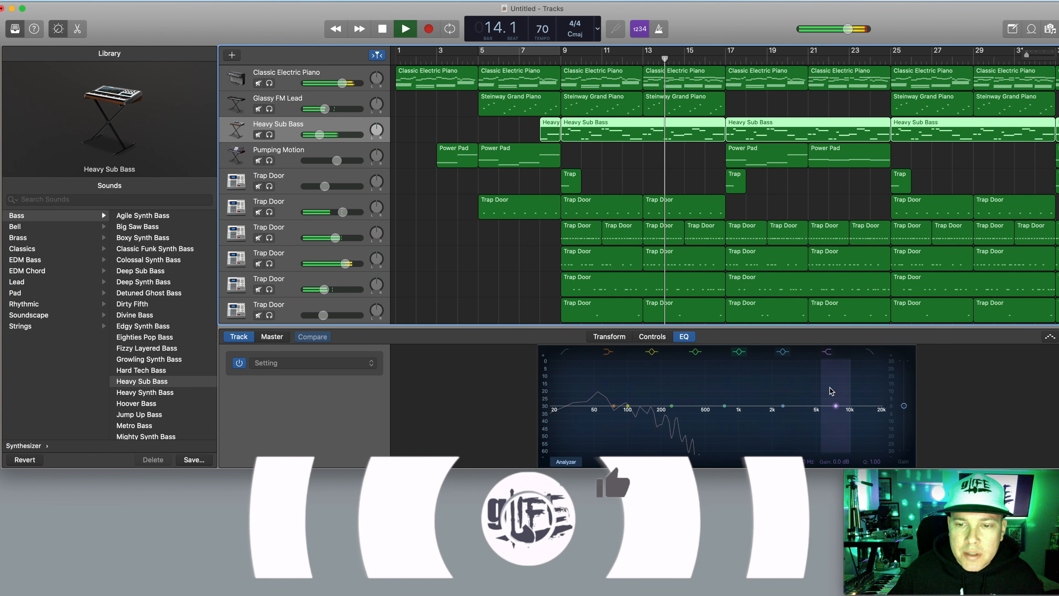
left_click(870, 351)
left_click_drag(881, 408, 667, 402)
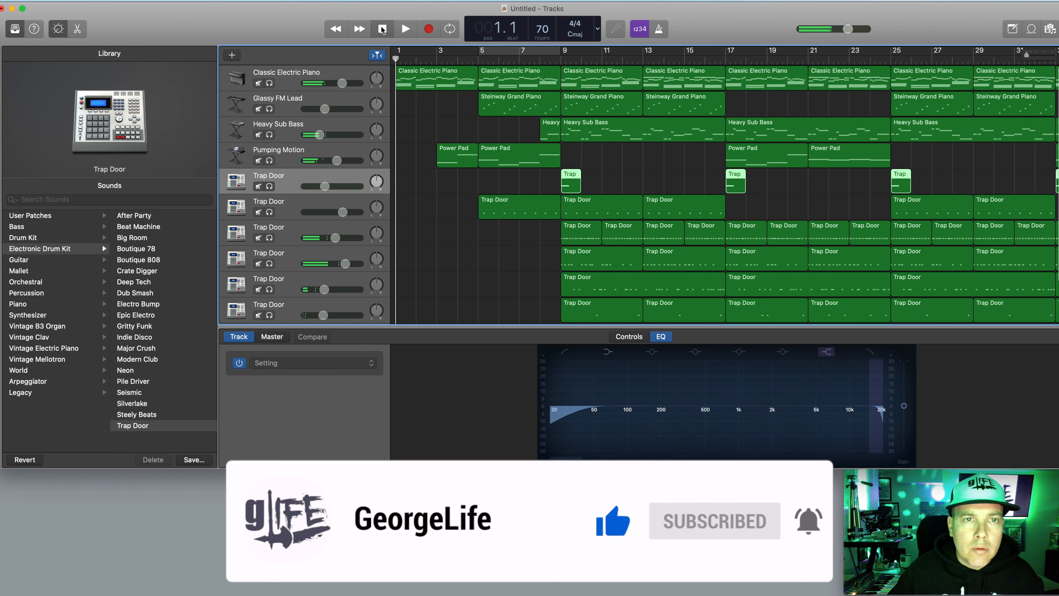
Play the arrangement from the beginning
scroll(332, 237, "down", 1)
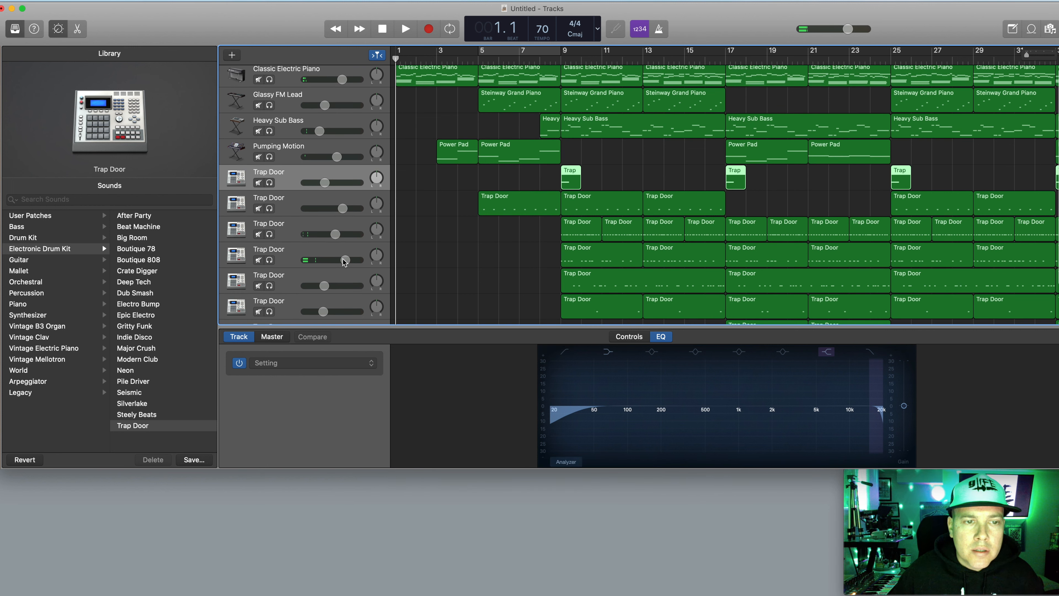
left_click(345, 259)
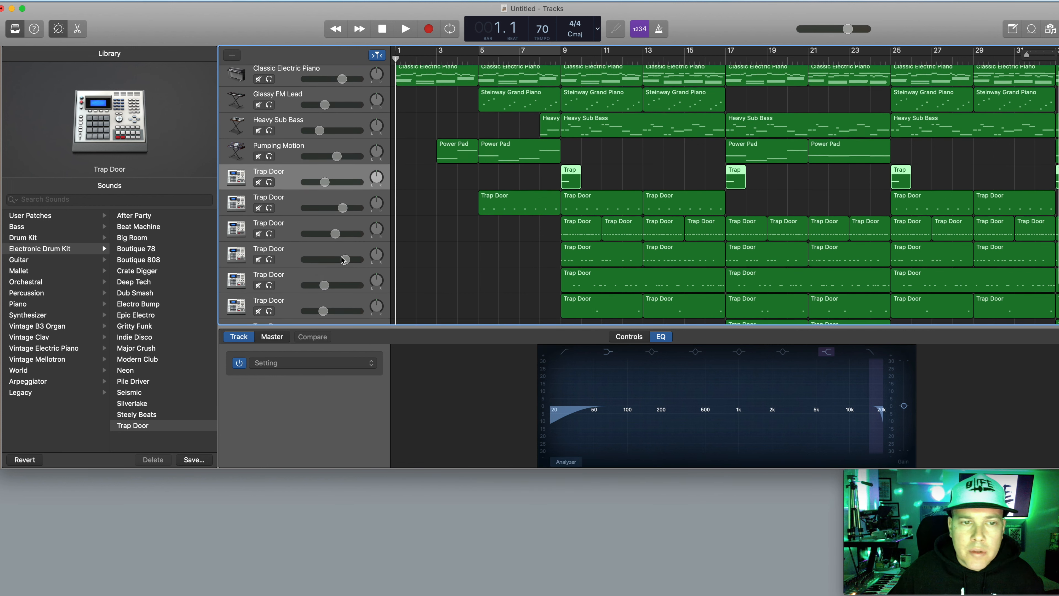
scroll(341, 256, "down", 5)
scroll(340, 256, "up", 5)
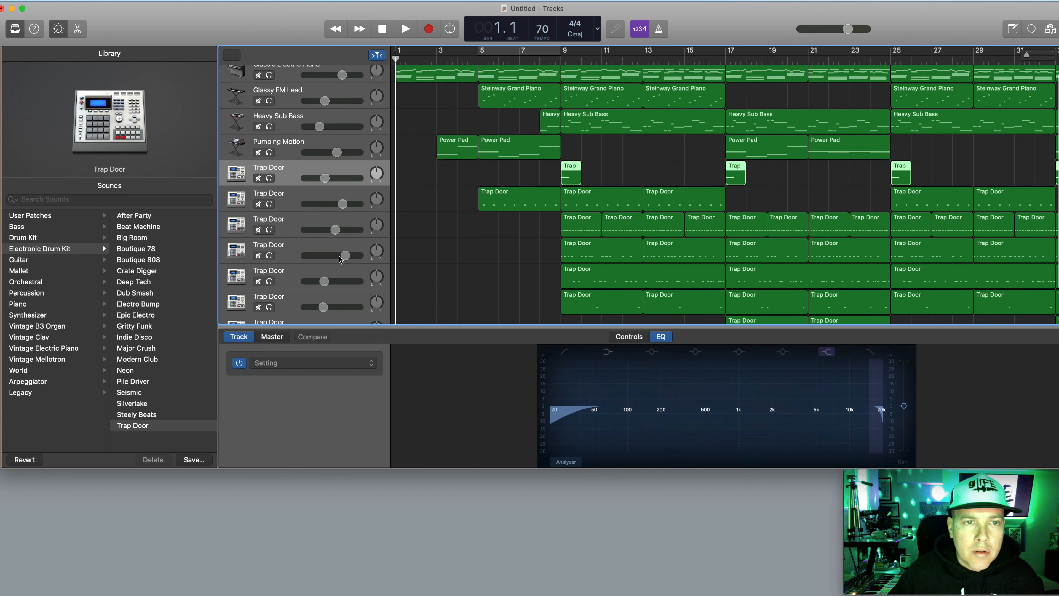
left_click(402, 29)
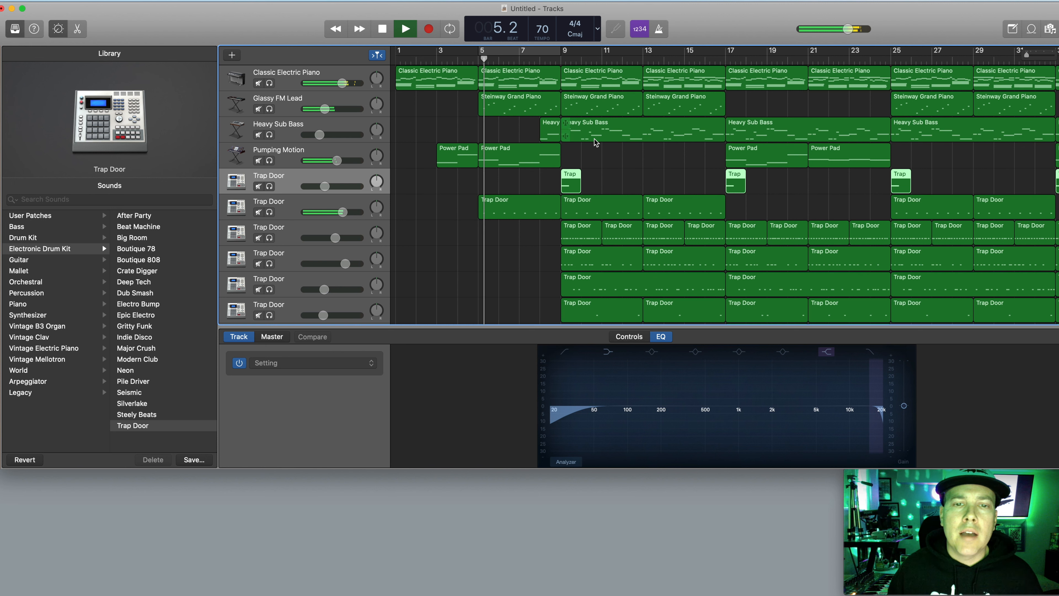
Stop playback, then copy the last Classic Electric Piano region and paste it twice in a row starting at bar 41
scroll(594, 139, "right", 3)
scroll(585, 138, "right", 5)
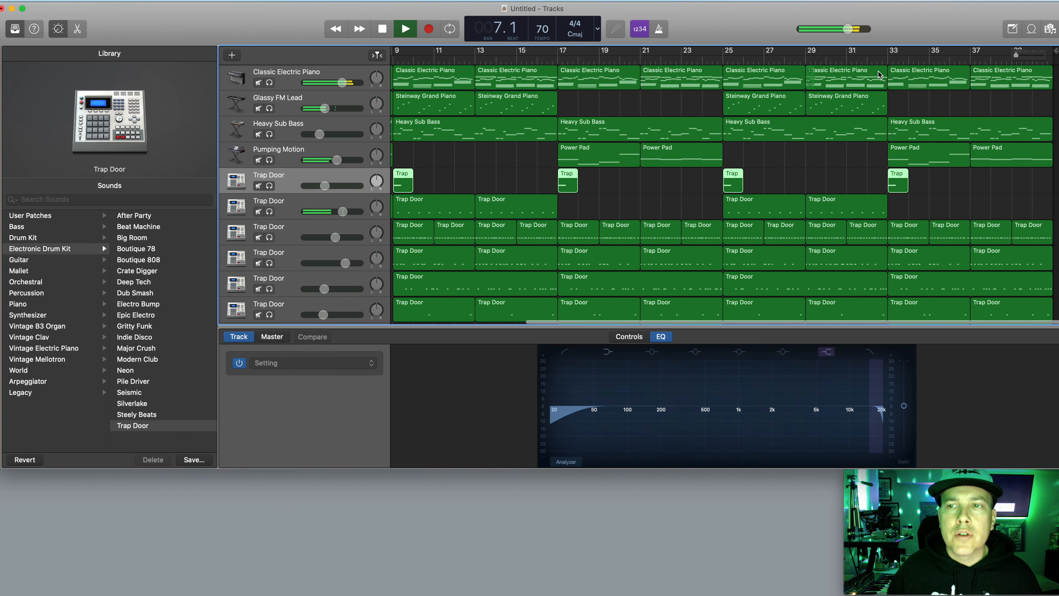
left_click(1013, 82)
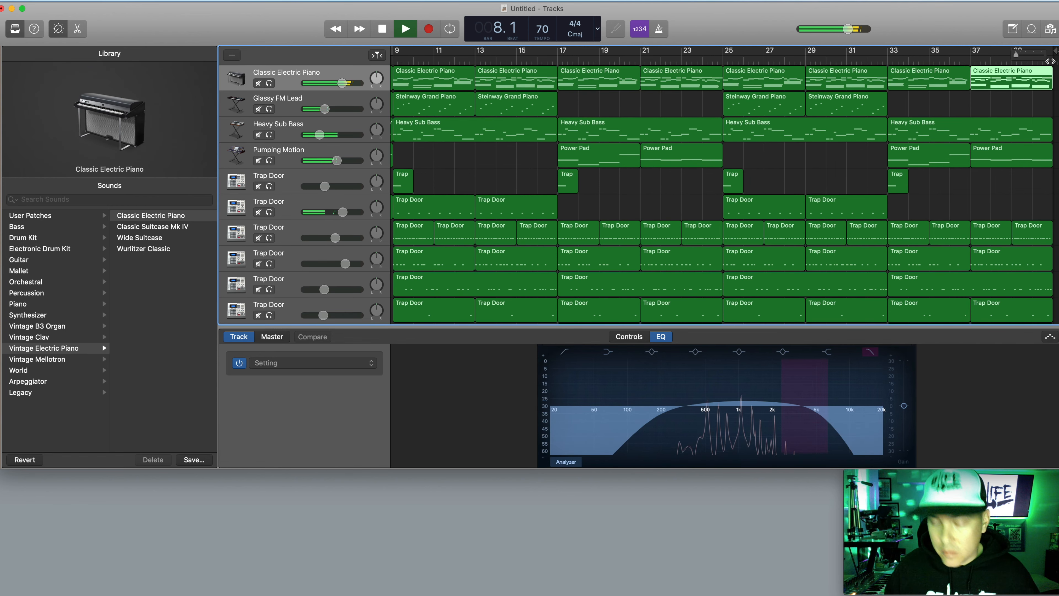
key("space")
left_click(1050, 61)
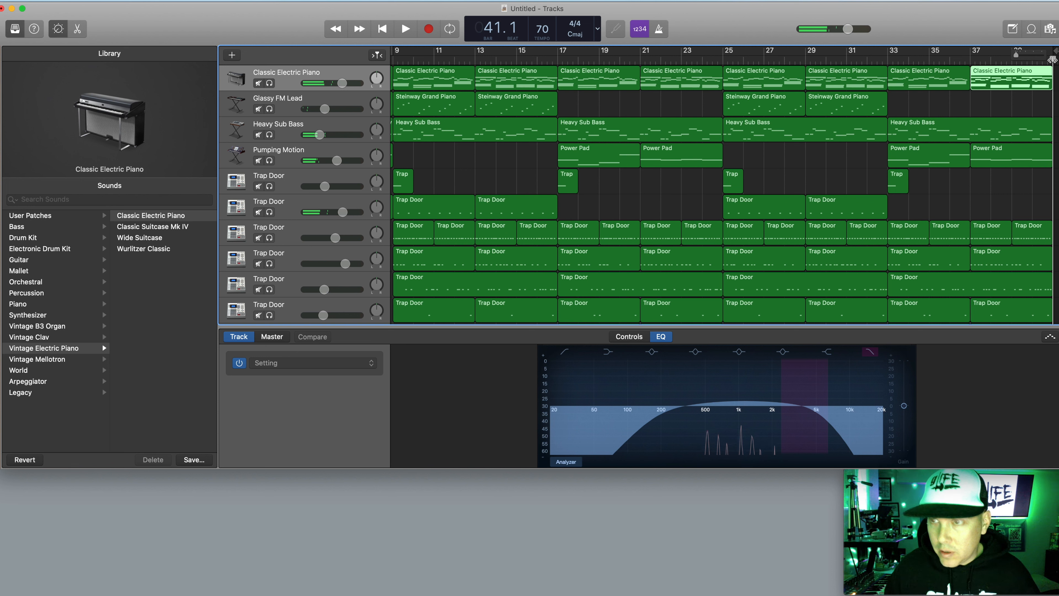
key("super+v")
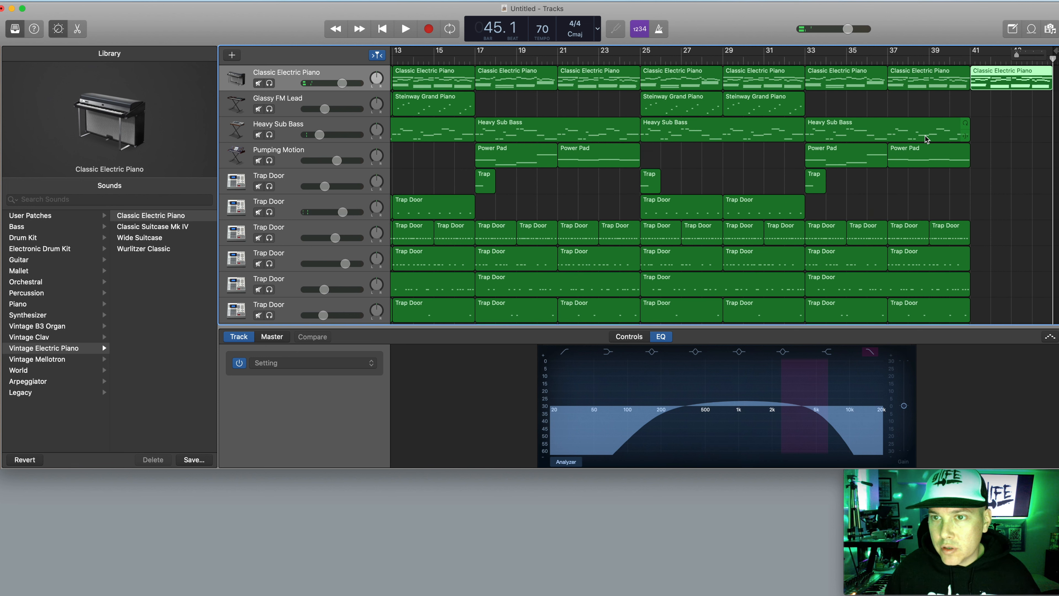
key("super+v")
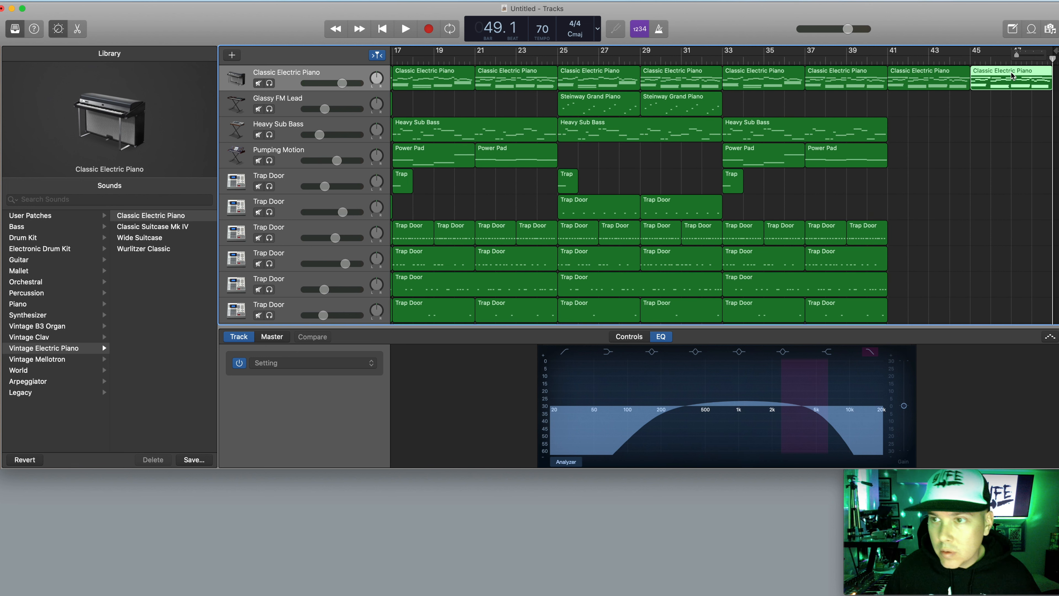
Copy the last Power Pad region twice in a row from bar 41 and shorten the second copy to two bars
left_click(827, 154)
key("super+v")
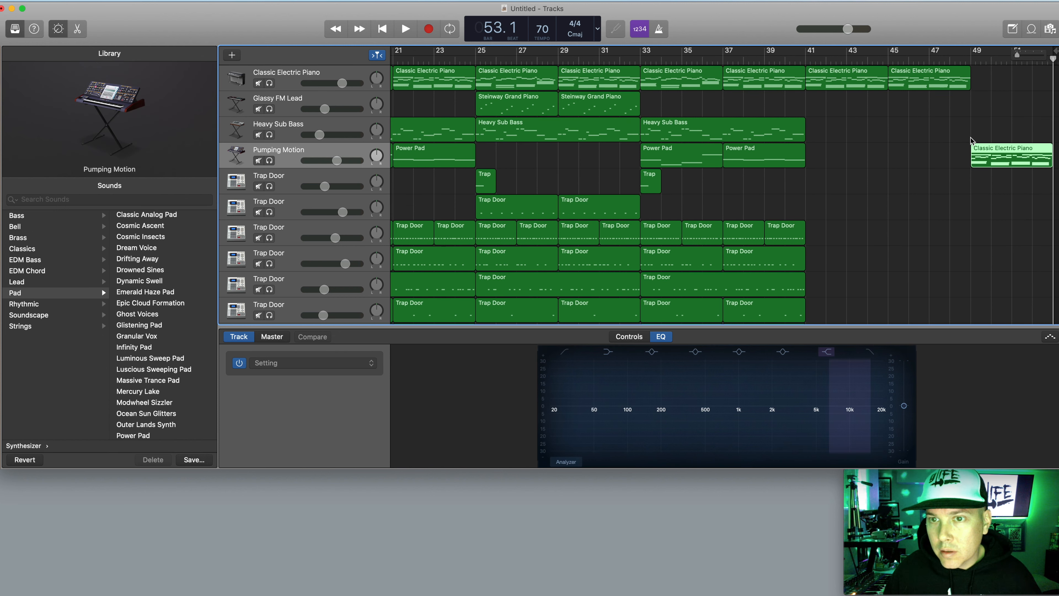
key("super+z")
scroll(794, 156, "left", 4)
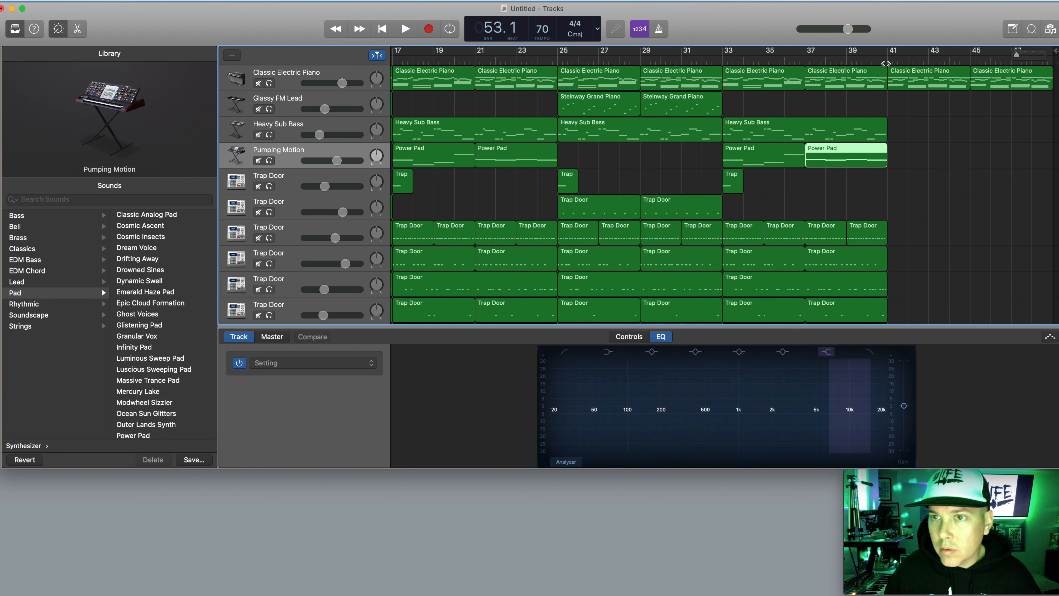
key("super+v")
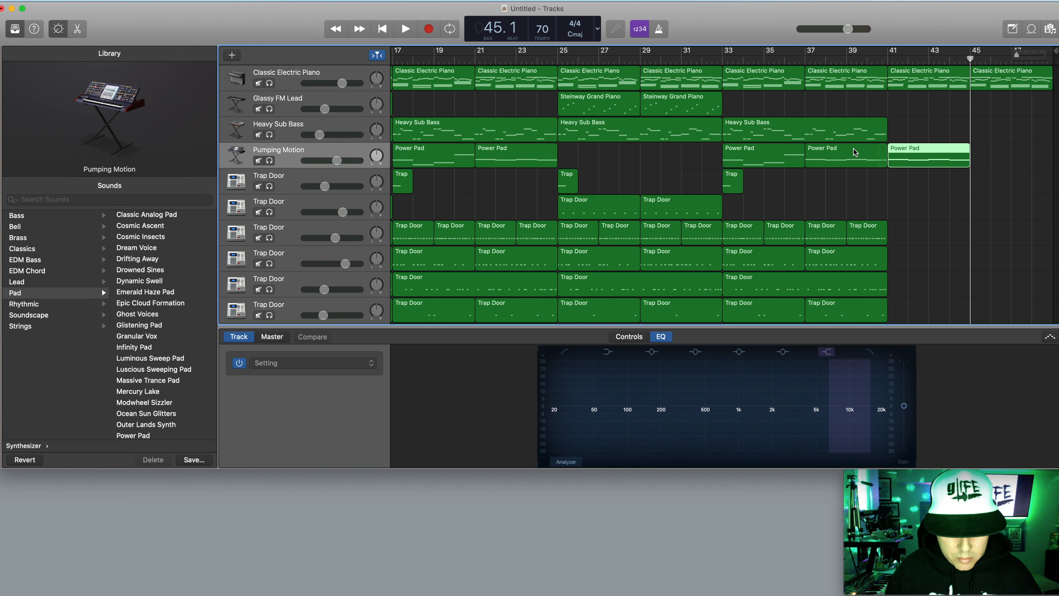
key("super+v")
left_click_drag(1045, 160, 1011, 160)
Copy the last Heavy Sub Bass region to bar 41 and shorten the copy to one bar
left_click(801, 131)
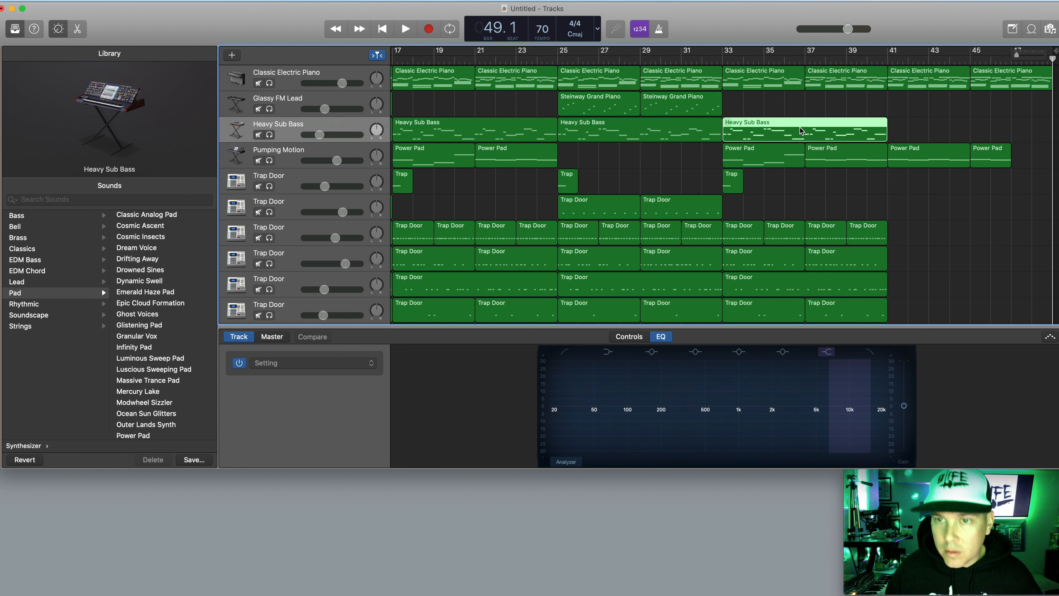
key("super+v")
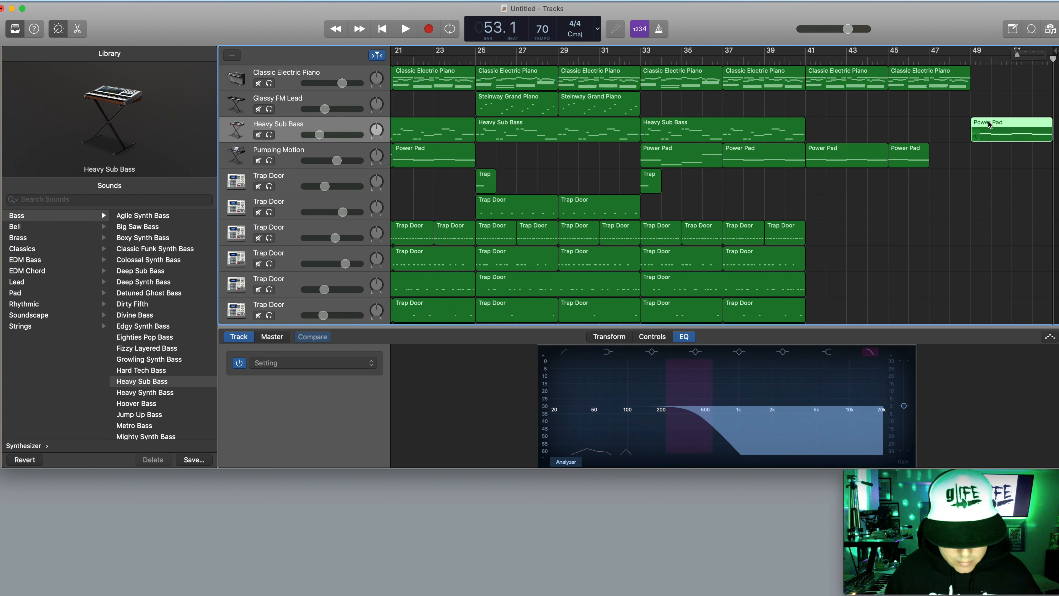
key("super+z")
scroll(772, 128, "left", 4)
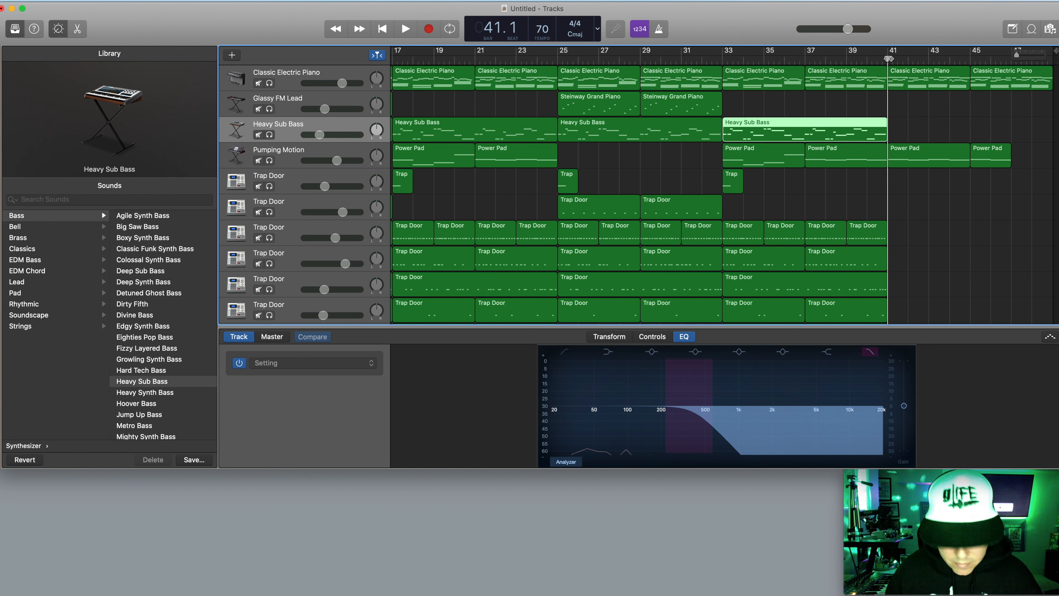
key("super+v")
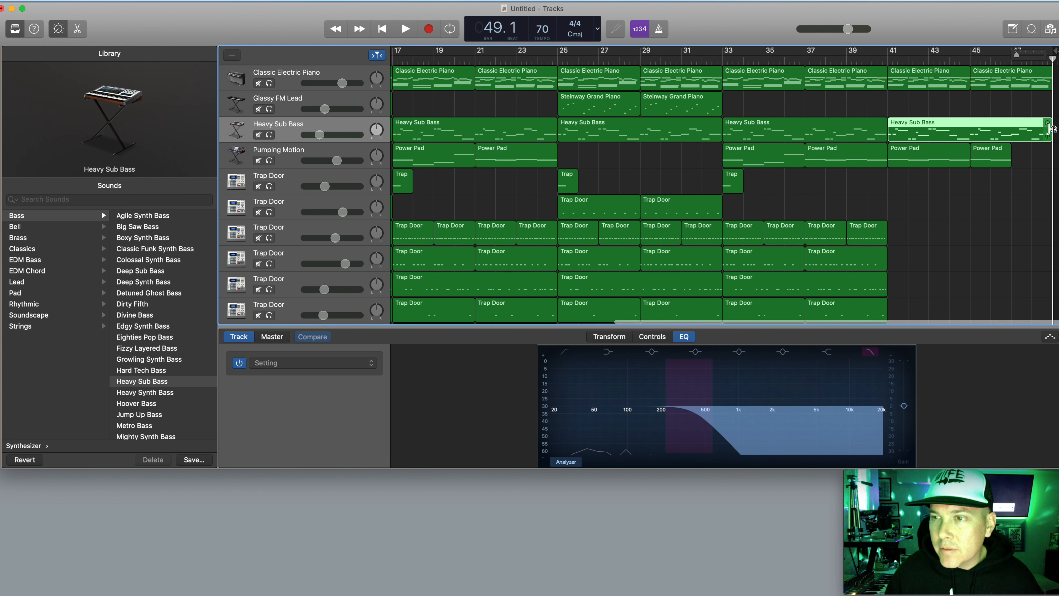
left_click_drag(1042, 132, 906, 132)
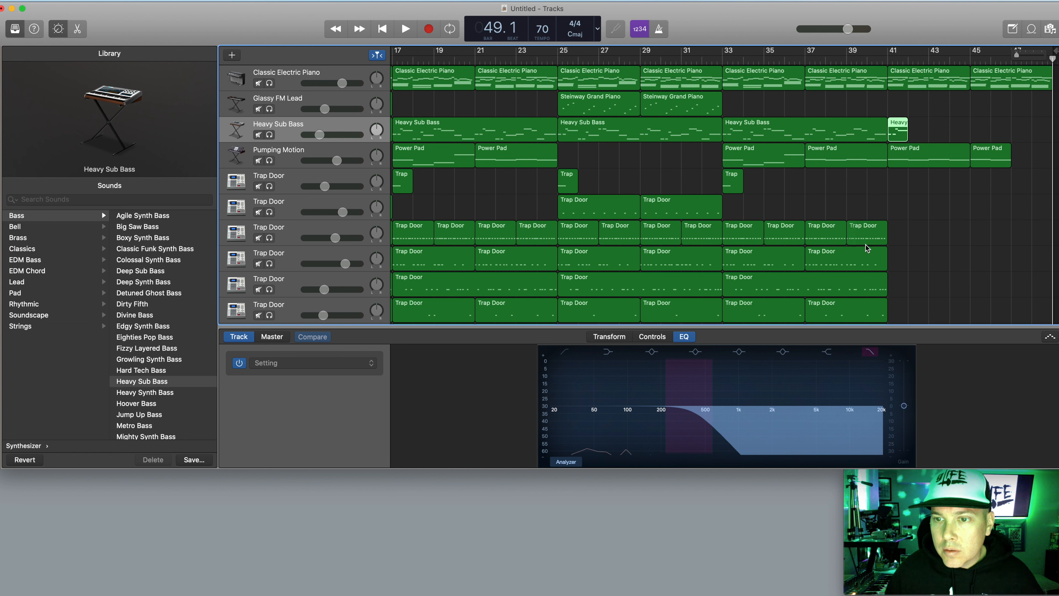
Copy the Trap Door region at bar 29 on the second drum track to bar 41
scroll(846, 276, "down", 3)
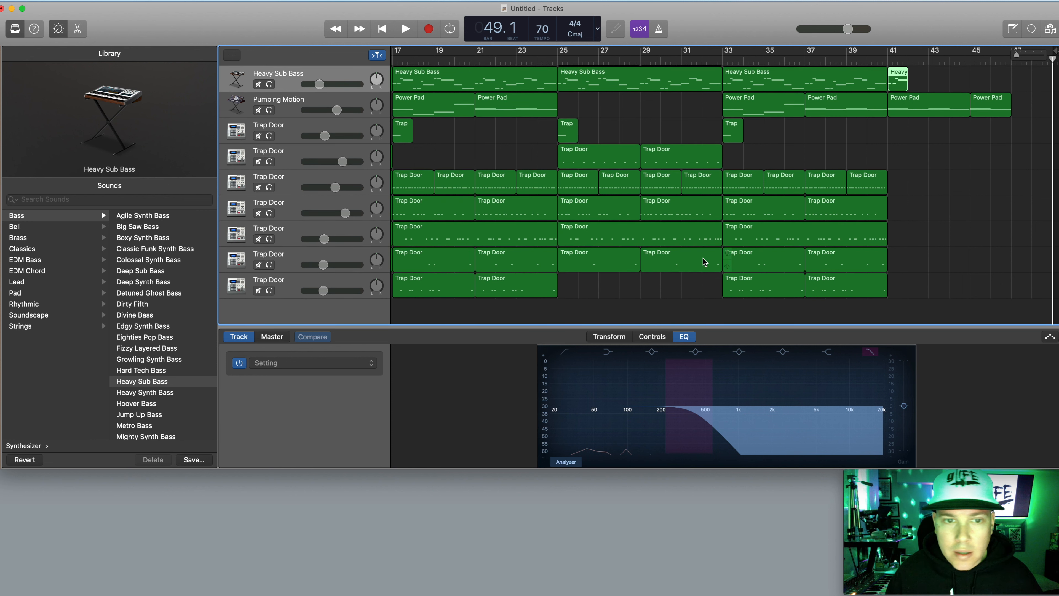
left_click(839, 258)
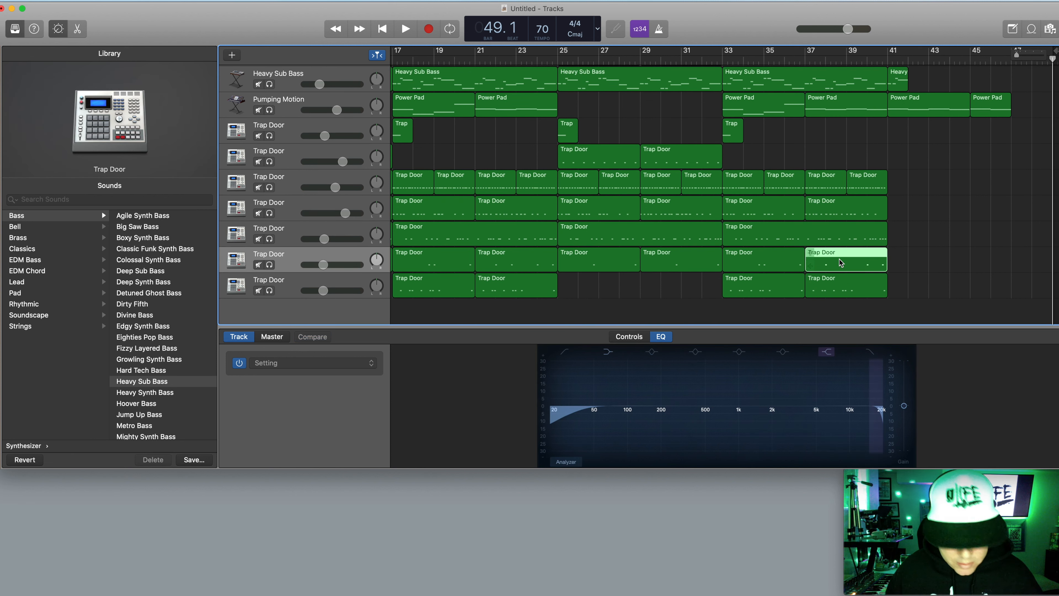
left_click(674, 161)
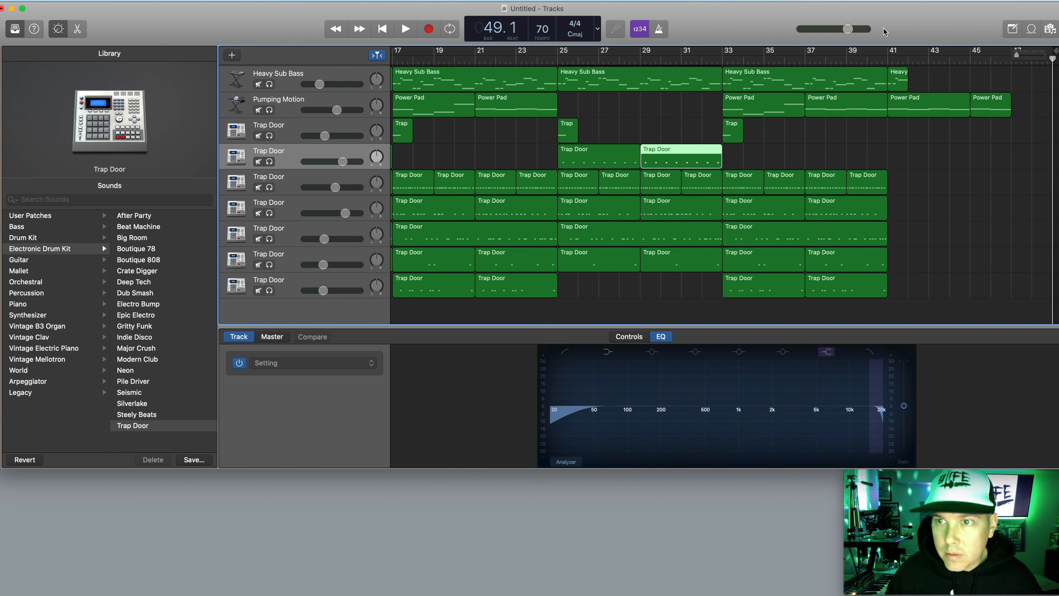
left_click(886, 61)
key("super+c")
key("super+v")
Play the new ending section from bar 41
left_click(888, 59)
key("space")
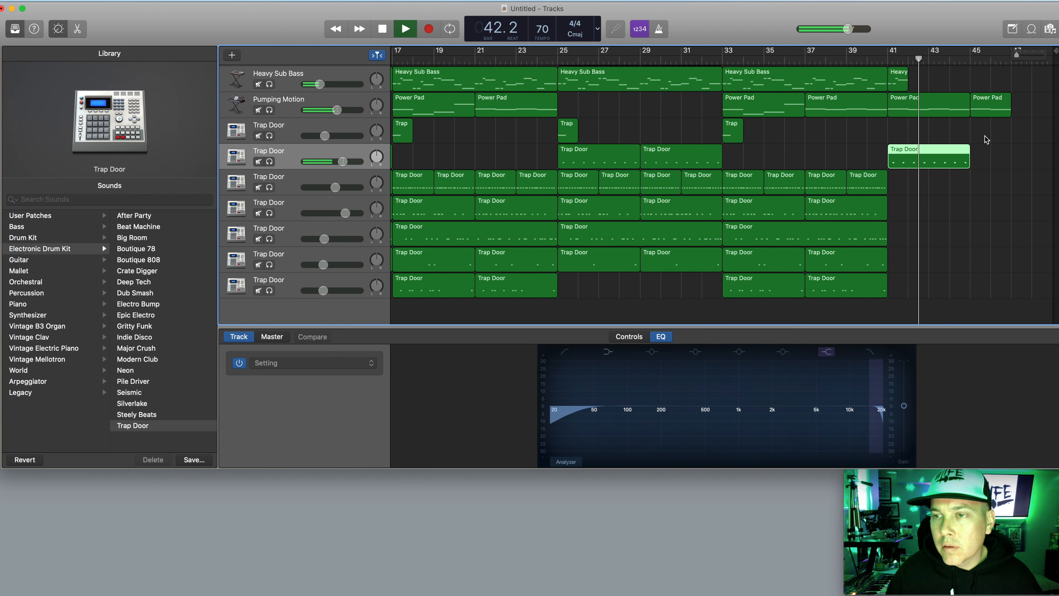
scroll(984, 136, "up", 2)
scroll(984, 140, "up", 4)
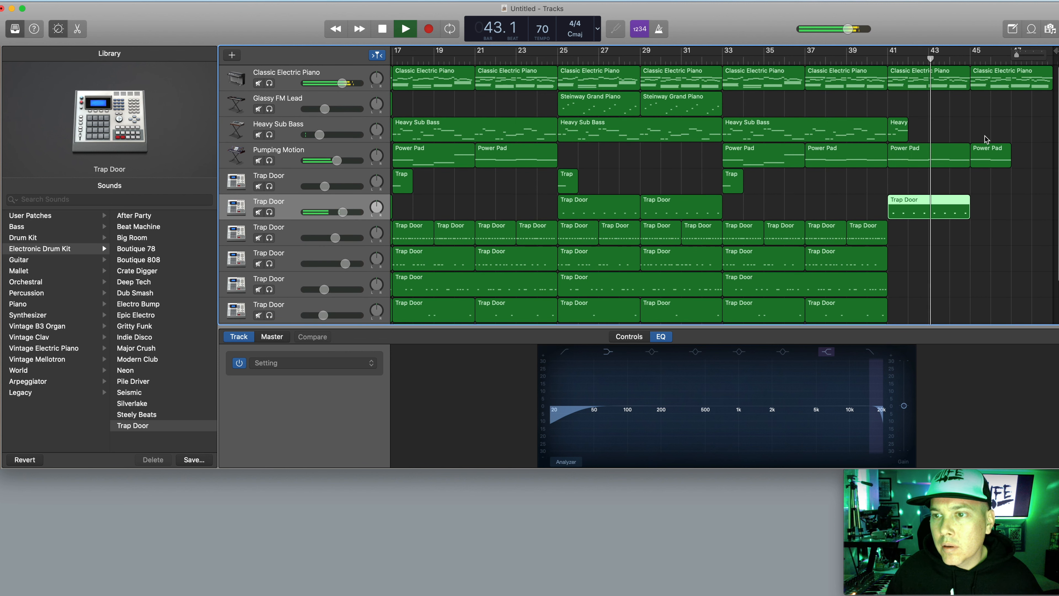
key("space")
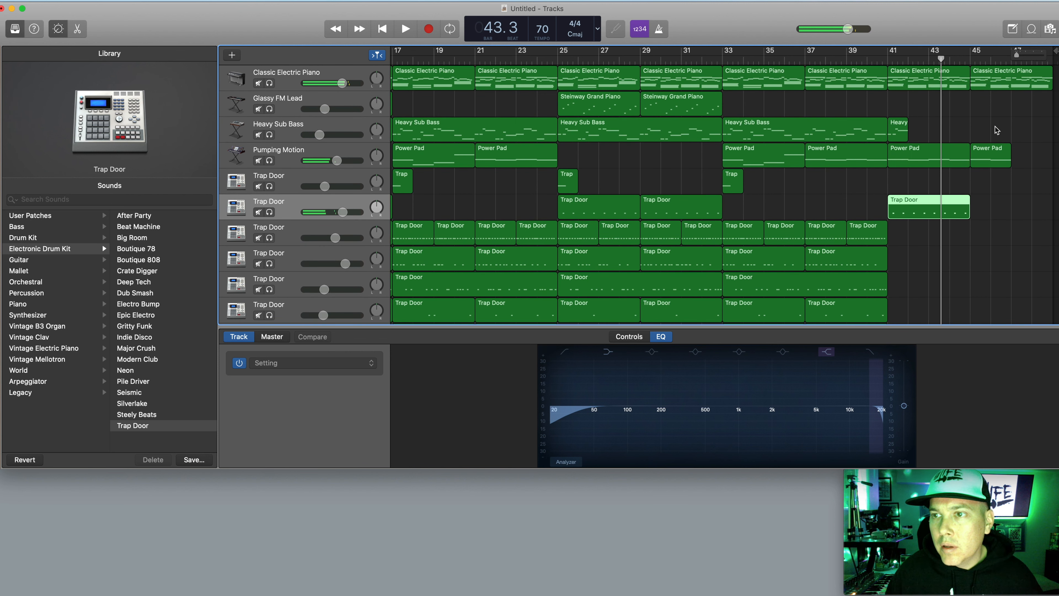
Delete the pad and electric piano regions at bar 45, shorten the pad region at bar 41 to two bars and play the ending
left_click(996, 149)
key("Delete")
left_click(997, 78)
key("Delete")
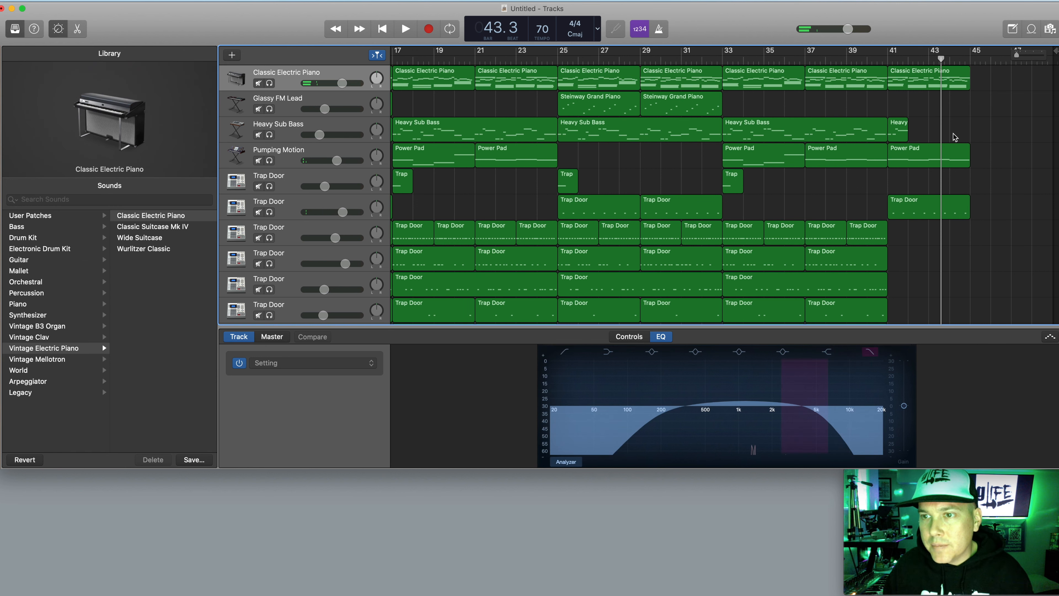
left_click_drag(964, 160, 928, 160)
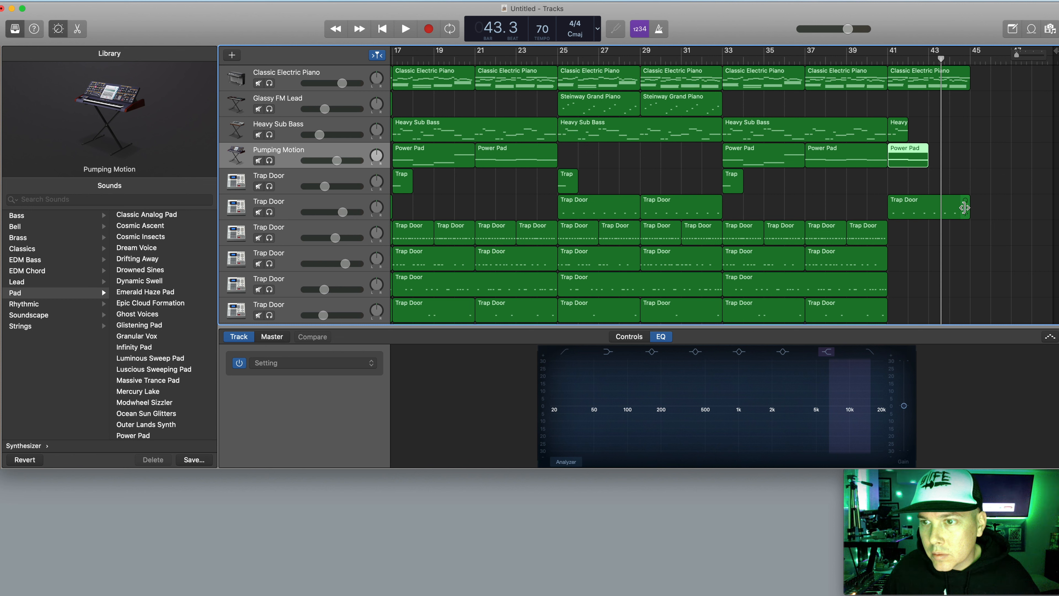
key("space")
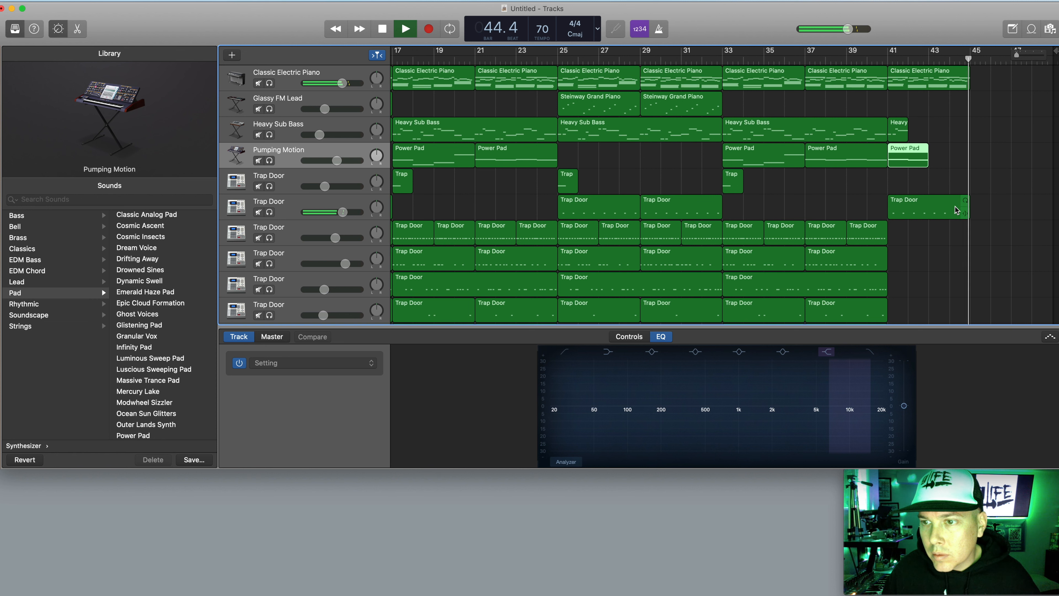
key("space")
Import the gLife Production official tag WAV file onto a new audio track near bar 1
scroll(763, 105, "left", 10)
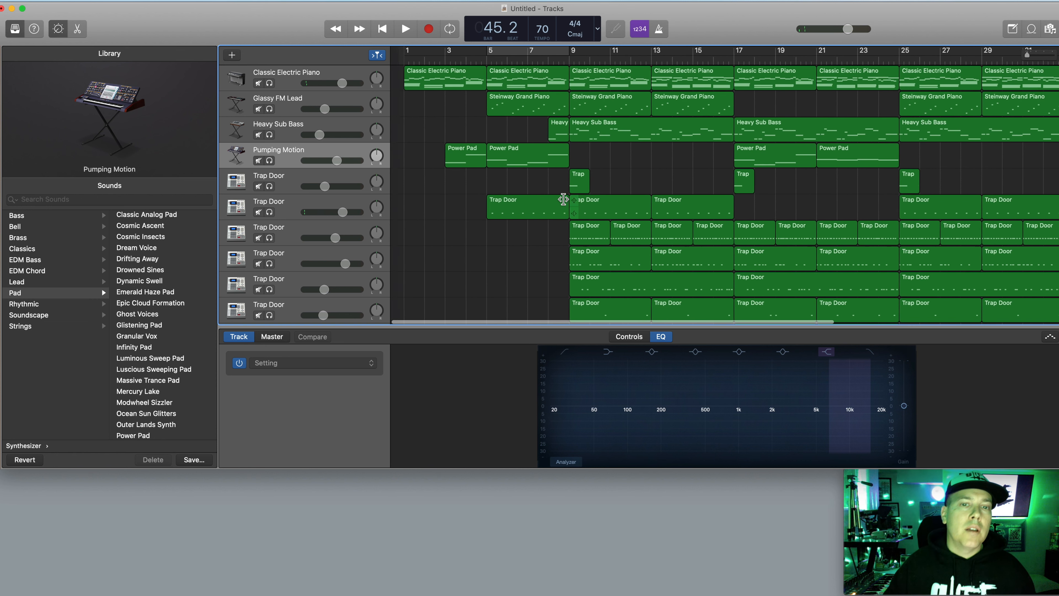
scroll(575, 205, "down", 3)
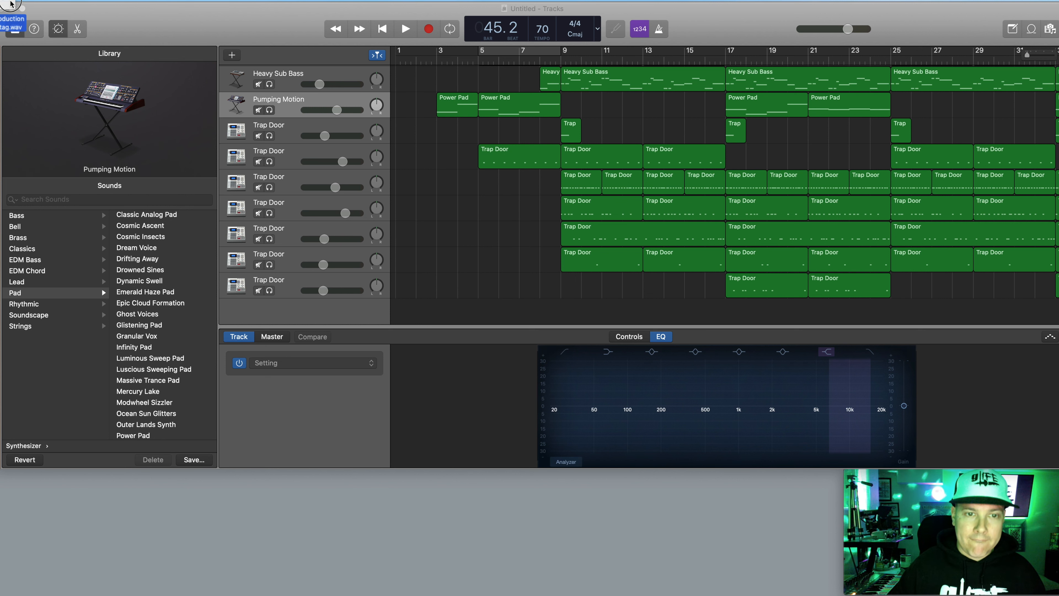
left_click_drag(461, 345, 407, 312)
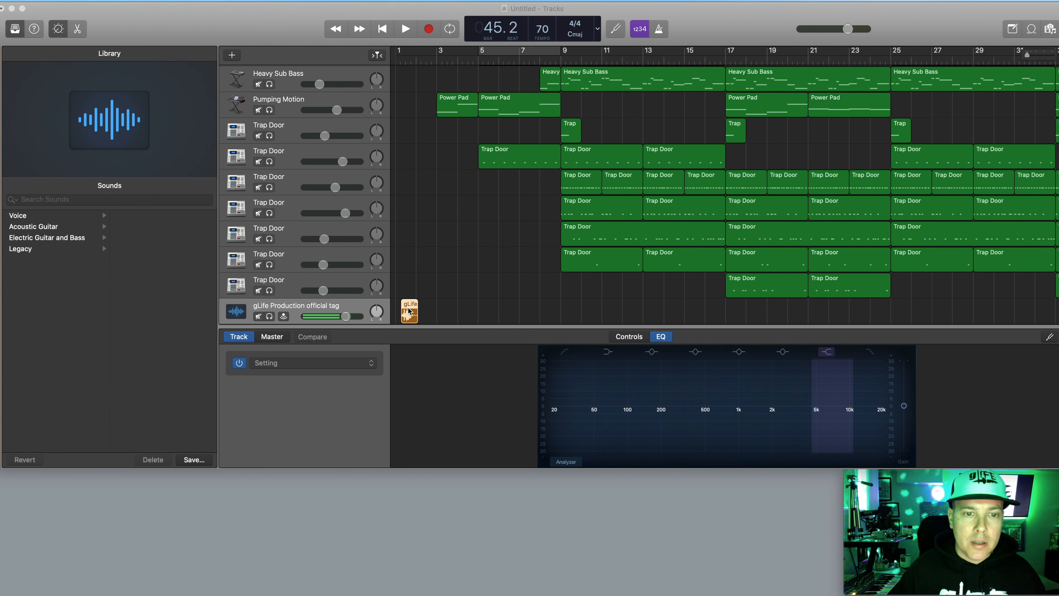
Move the producer tag region to bar 8, lower the tag track's volume and play that passage
scroll(571, 193, "up", 4)
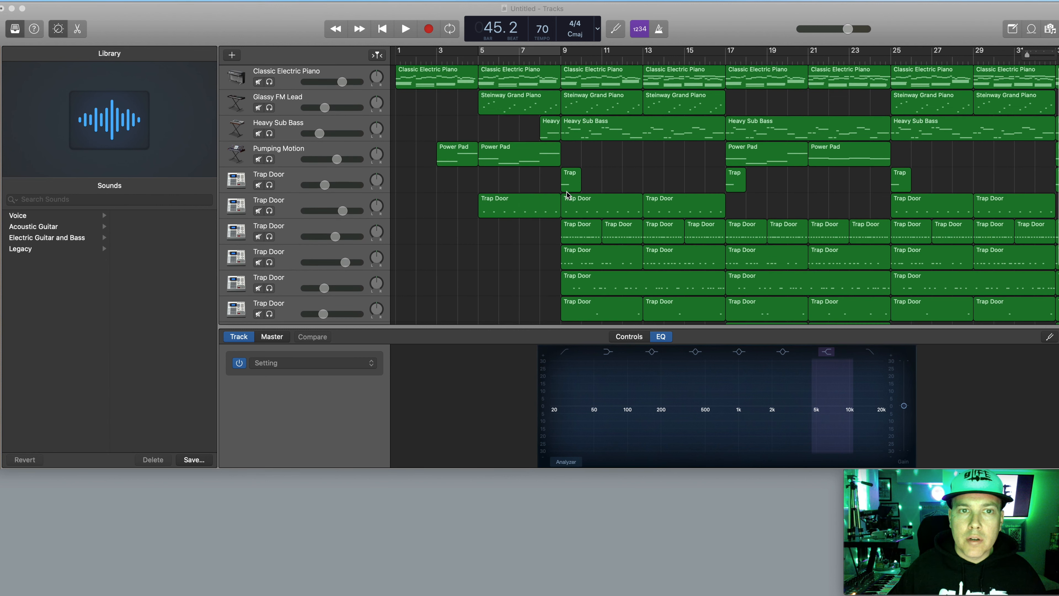
scroll(565, 197, "down", 2)
scroll(541, 230, "down", 1)
left_click_drag(410, 314, 553, 314)
left_click_drag(348, 325, 329, 324)
key("space")
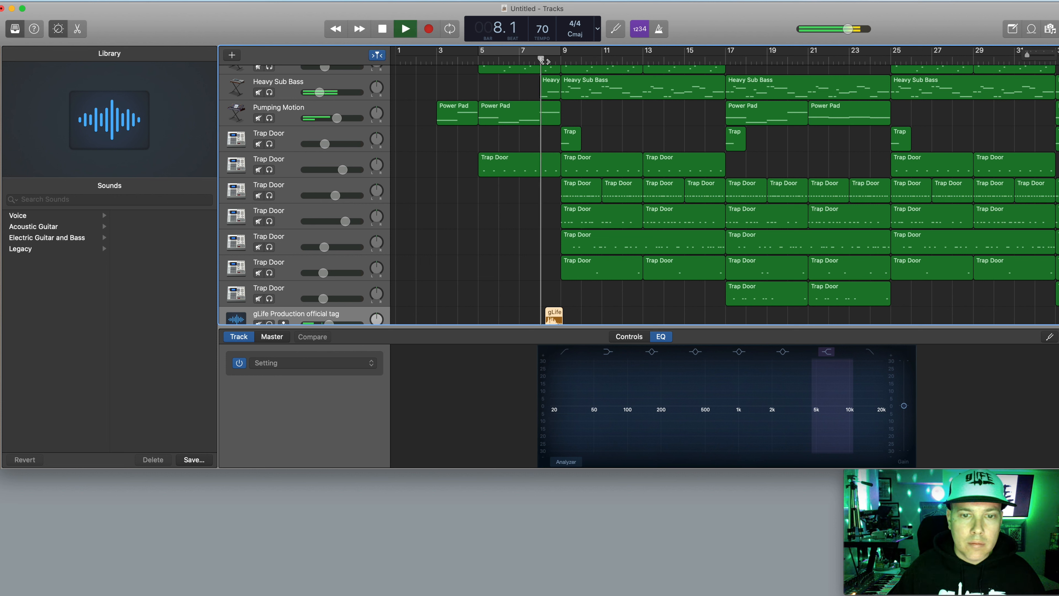
Stop playback, return the playhead to the start of the project and select the producer tag track
key("space")
left_click(383, 29)
scroll(431, 119, "up", 3)
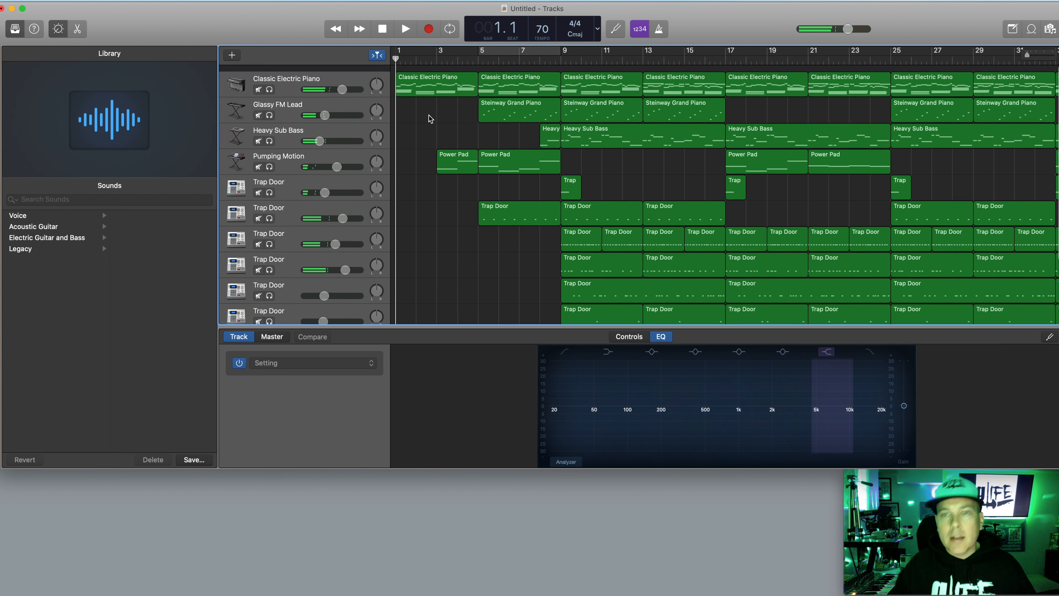
left_click(339, 77)
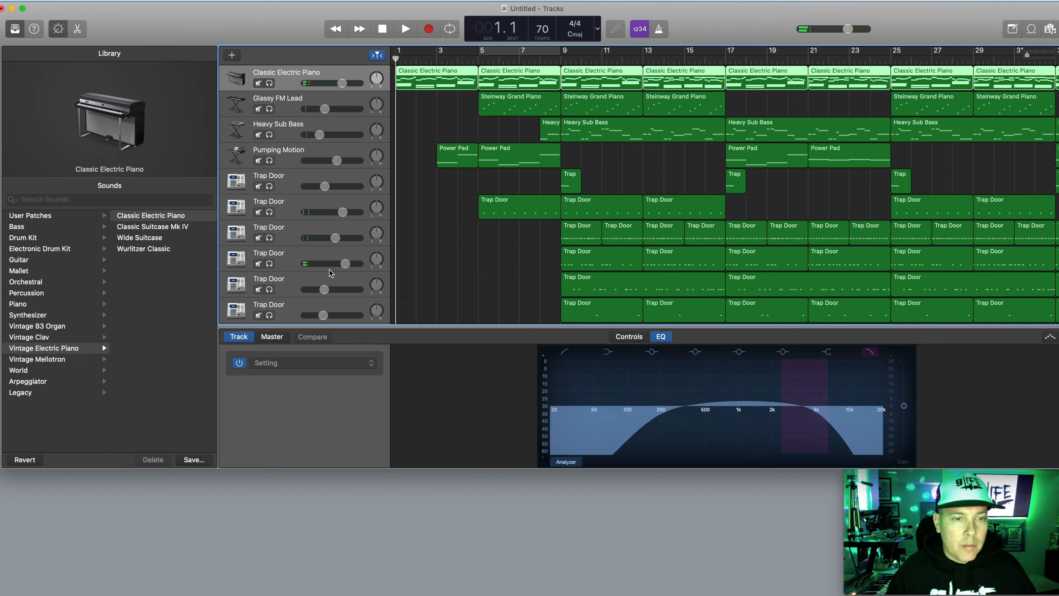
scroll(342, 289, "down", 3)
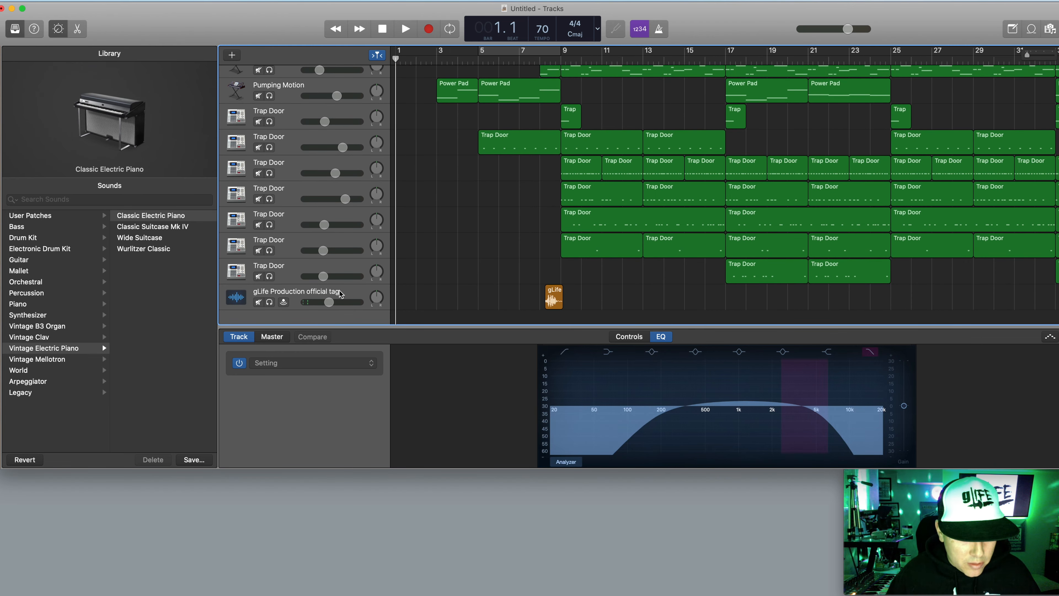
left_click(341, 294)
scroll(333, 208, "up", 3)
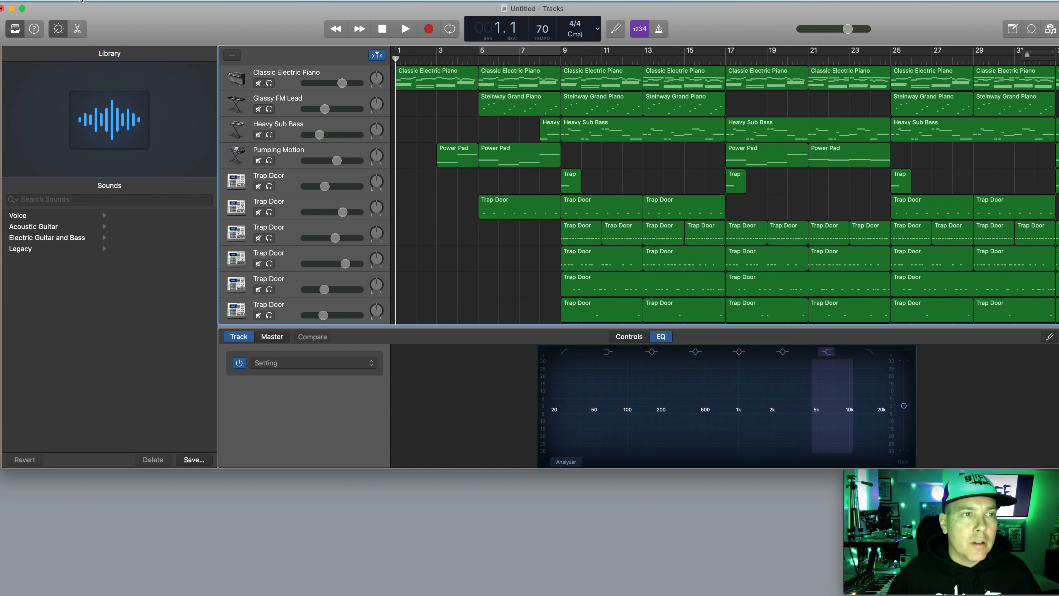
Start saving the untitled project as a new file with Save As
left_click(81, 0)
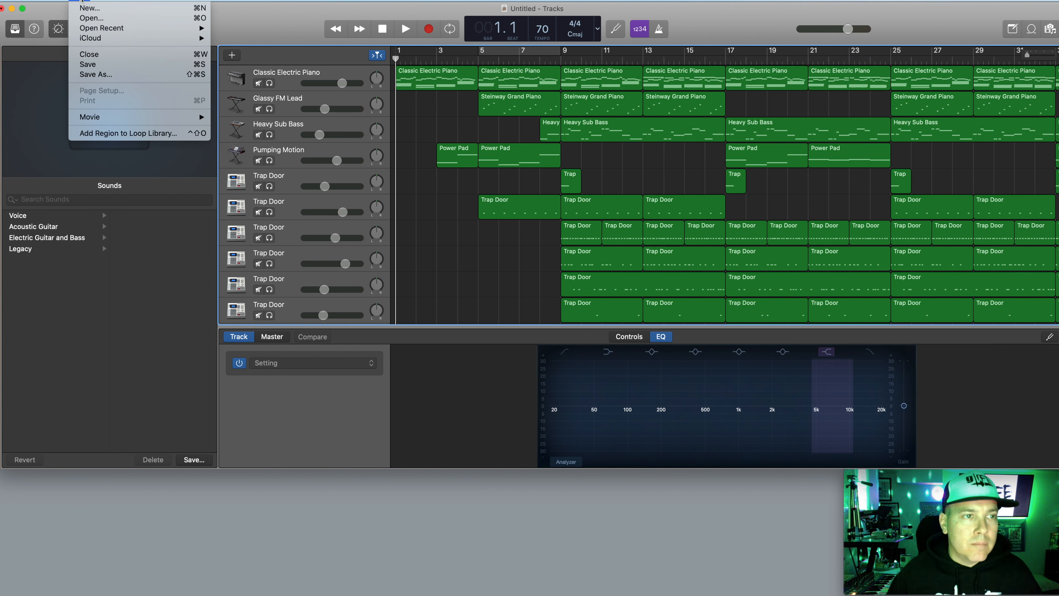
left_click(142, 28)
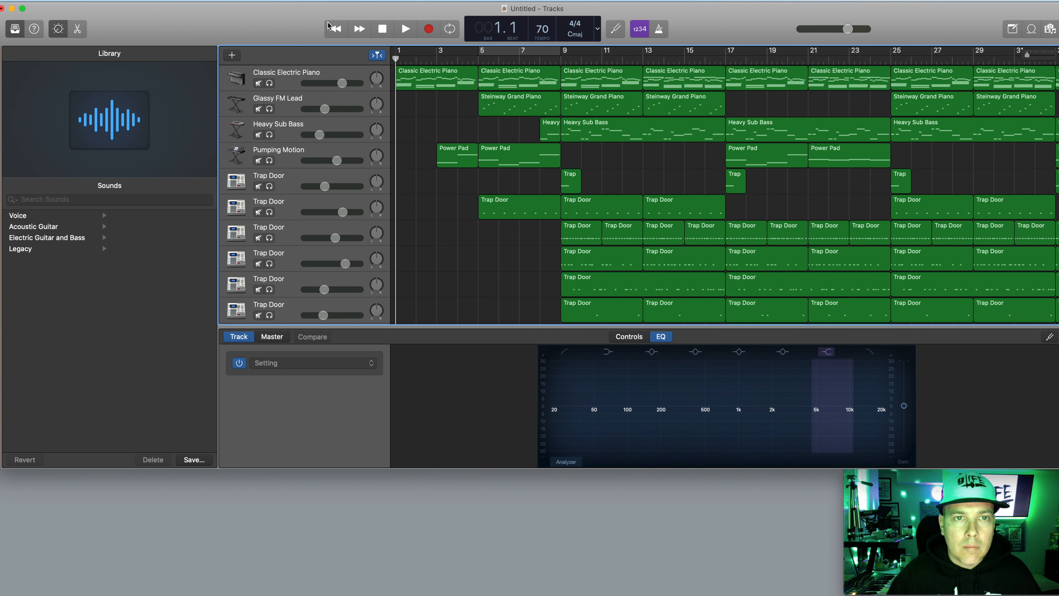
left_click(96, 0)
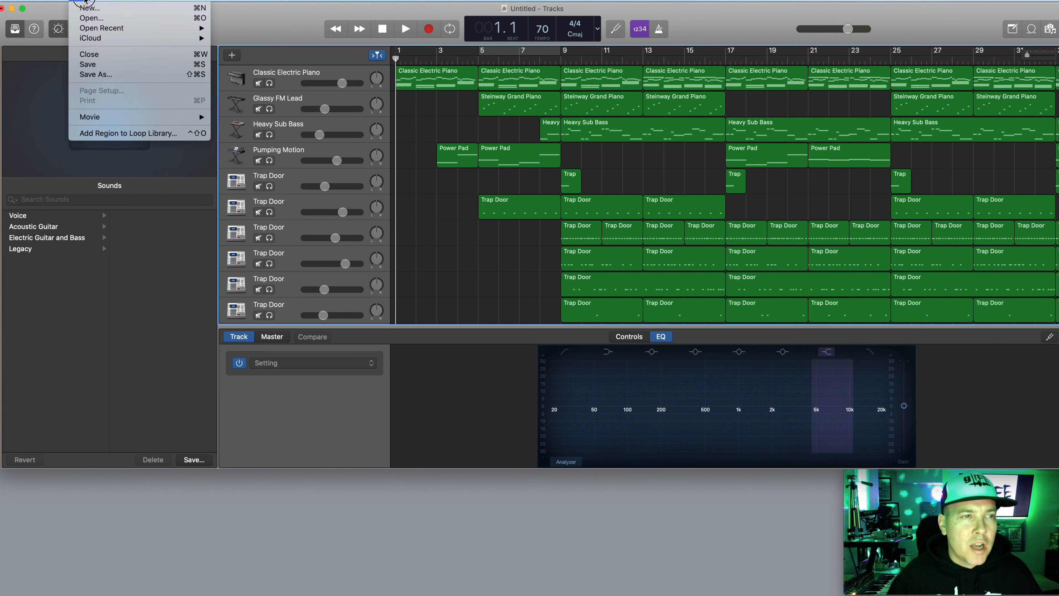
left_click(96, 75)
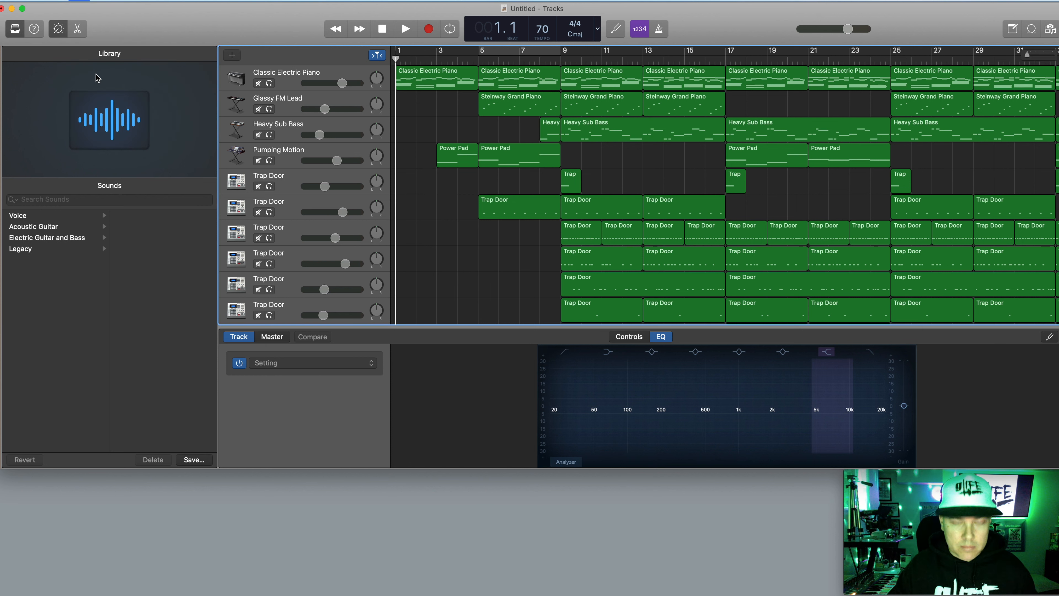